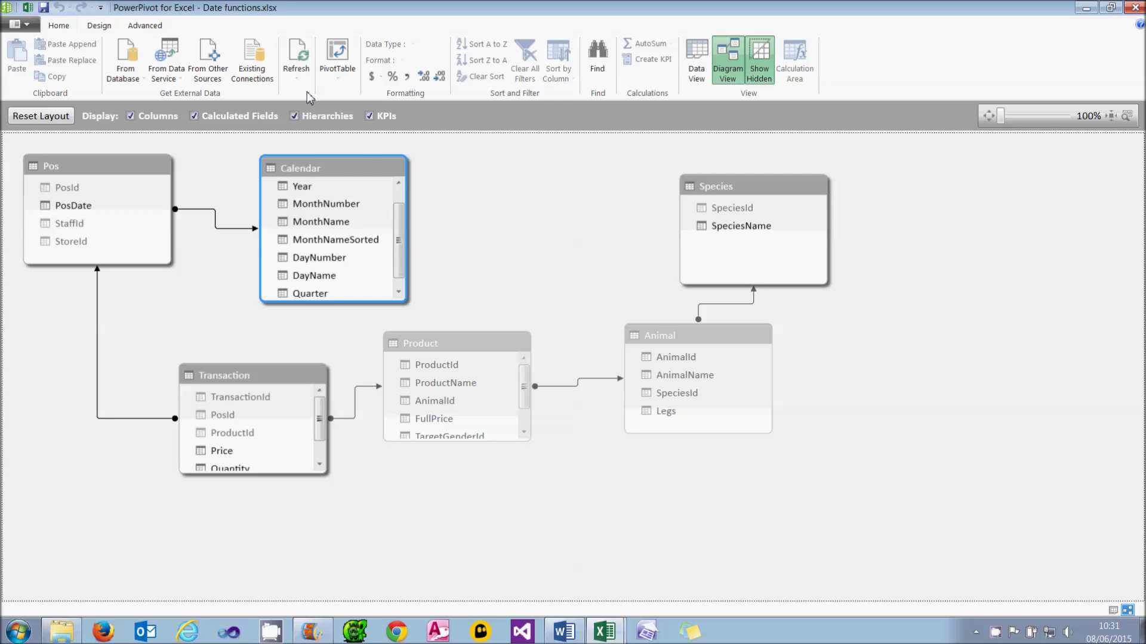
Step: Create a PivotTable from the data model on a new worksheet
click(337, 68)
click(340, 91)
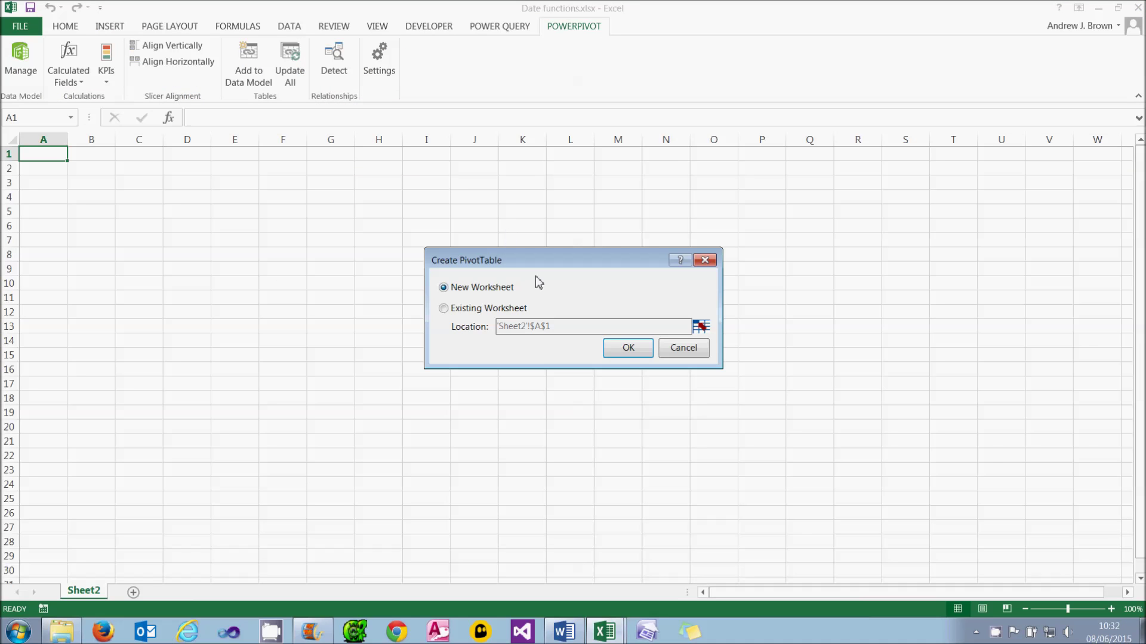
click(624, 353)
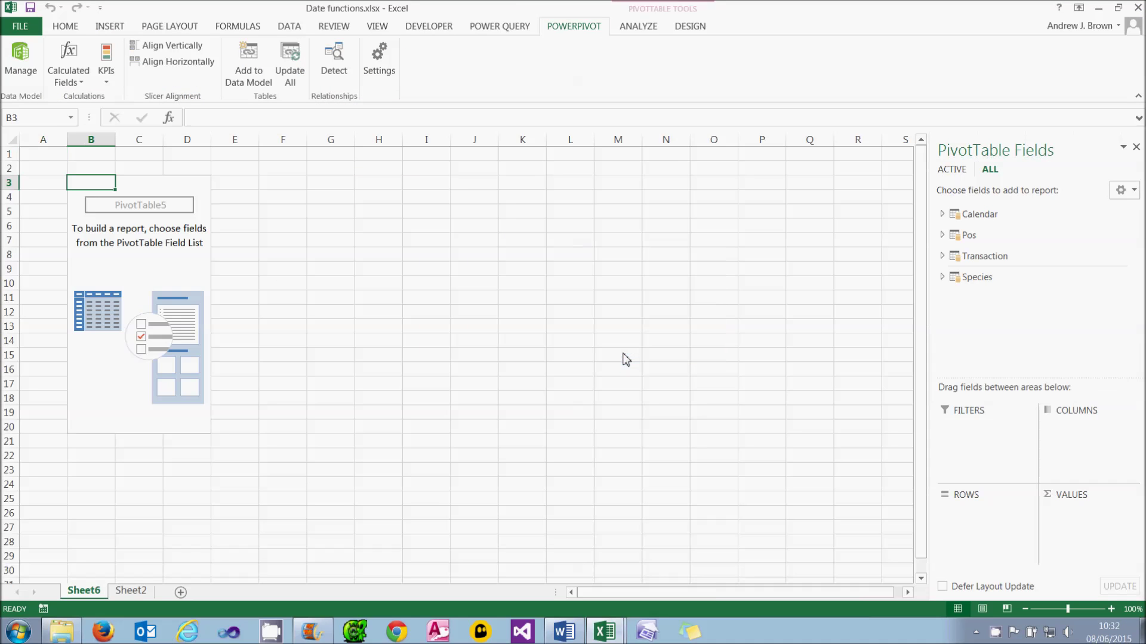
click(942, 214)
click(967, 348)
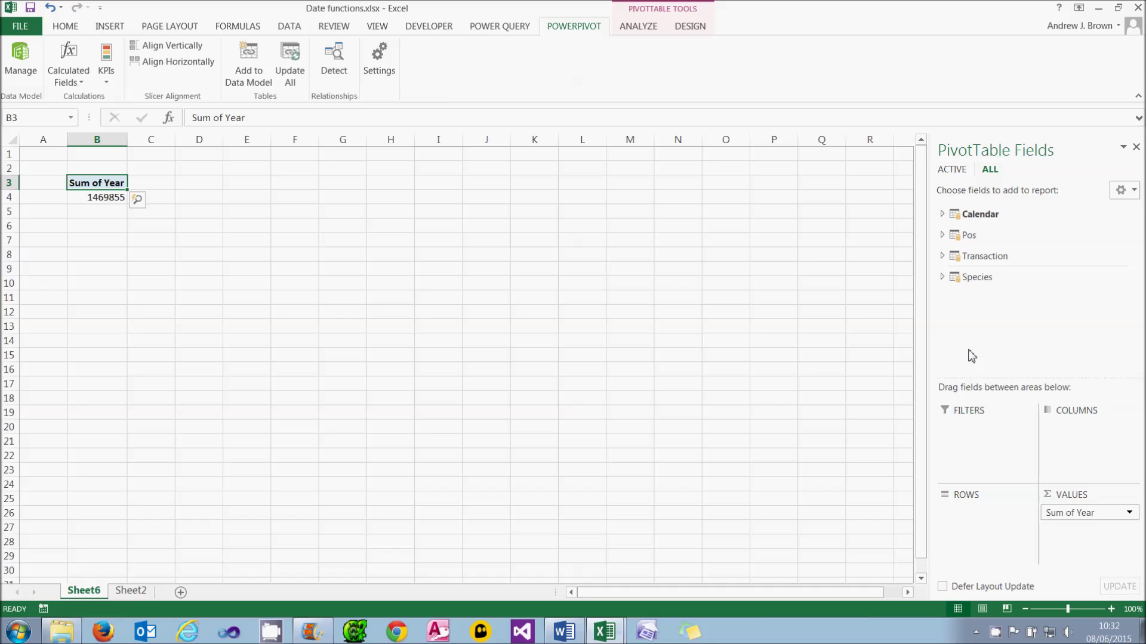
drag(1077, 514, 704, 417)
Step: Change the data type of the Calendar table's Year column to Text in the PowerPivot data model
click(21, 60)
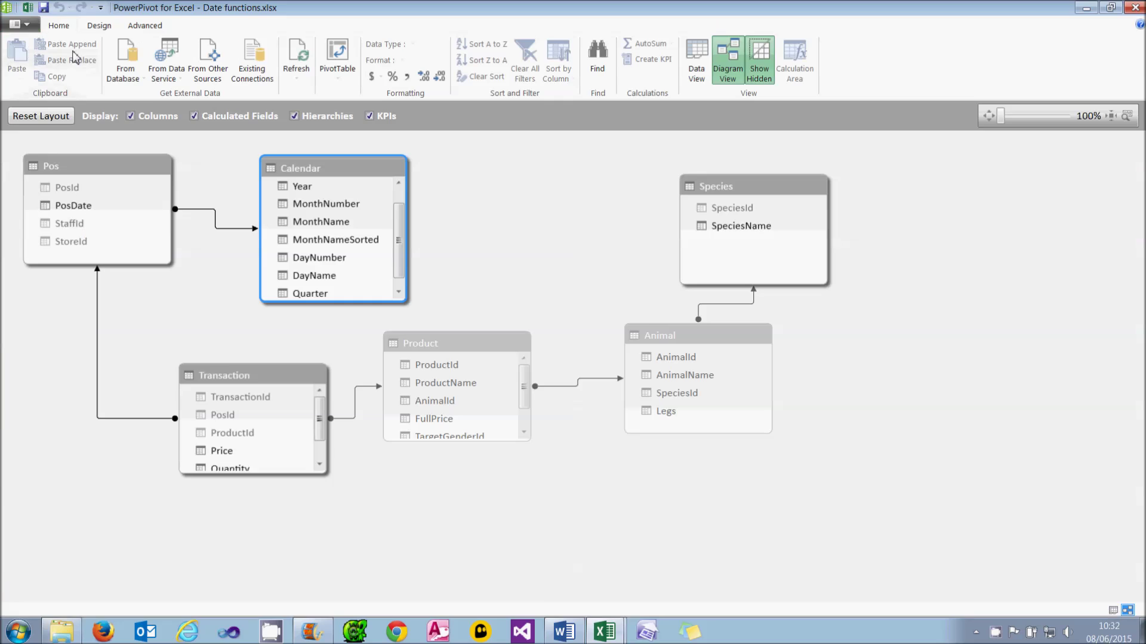
click(694, 71)
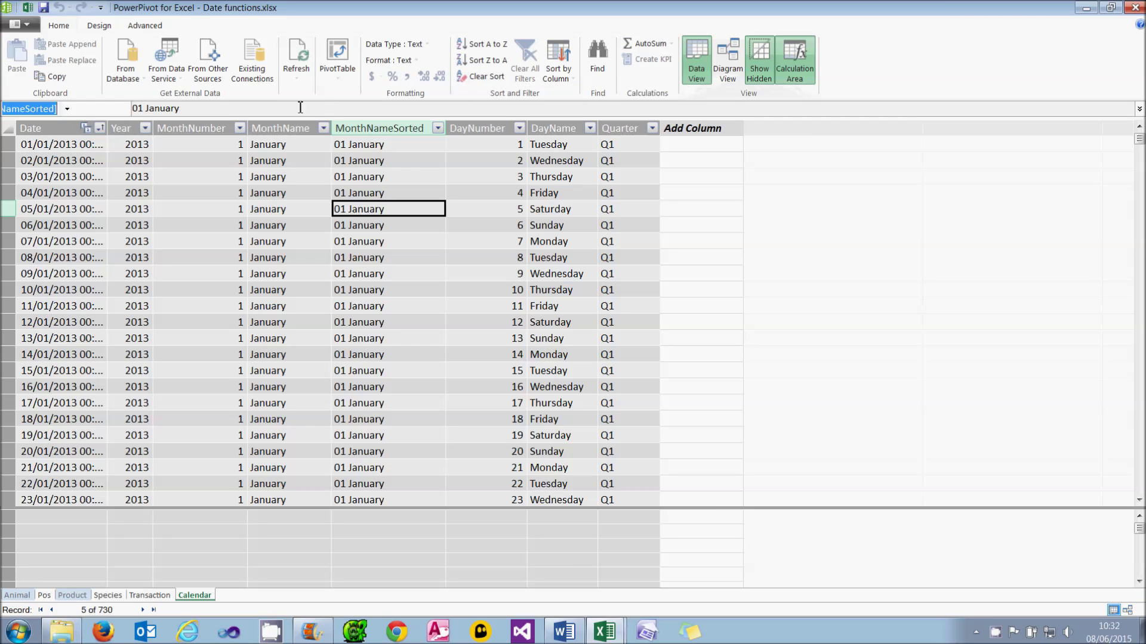
click(129, 127)
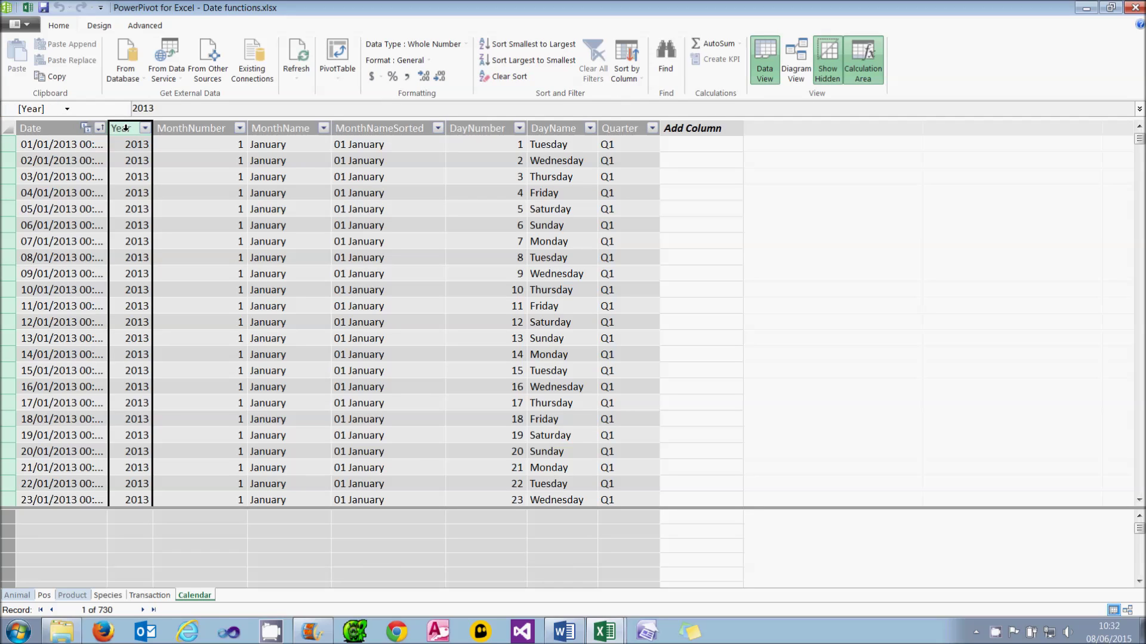
click(465, 46)
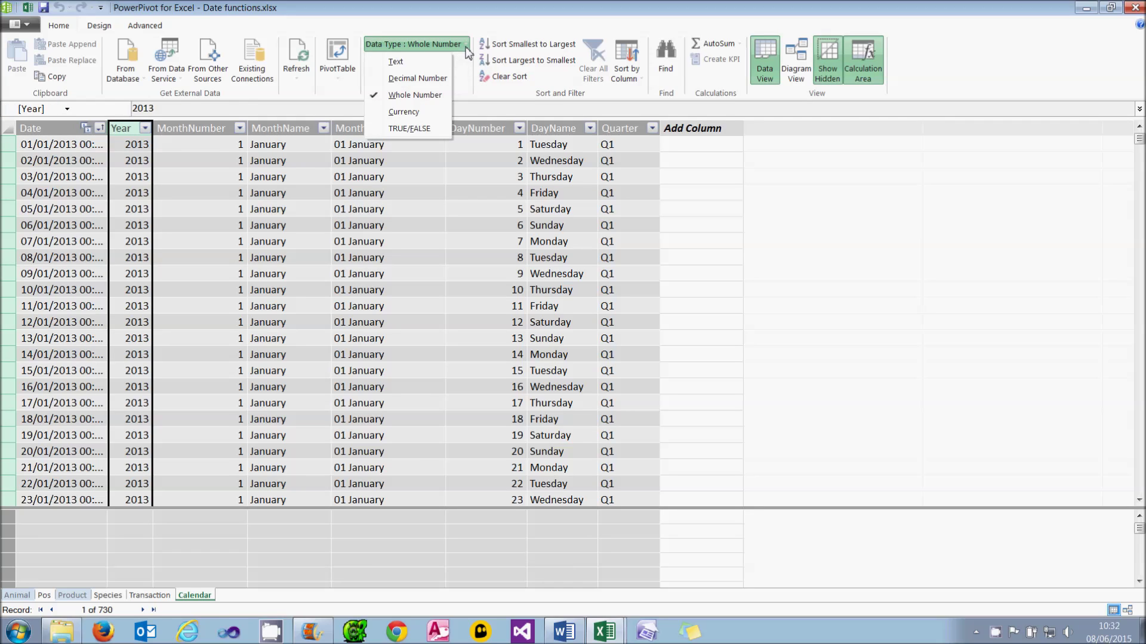
click(414, 61)
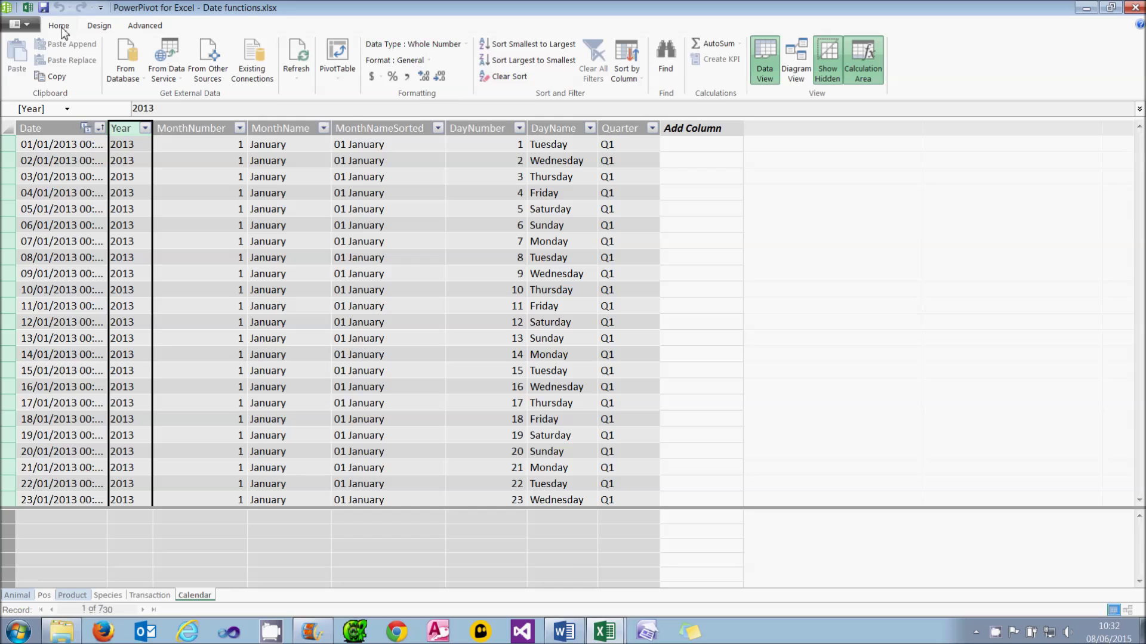
Step: Return to the Excel workbook and add the Calendar fields Year and MonthName as PivotTable rows
click(27, 8)
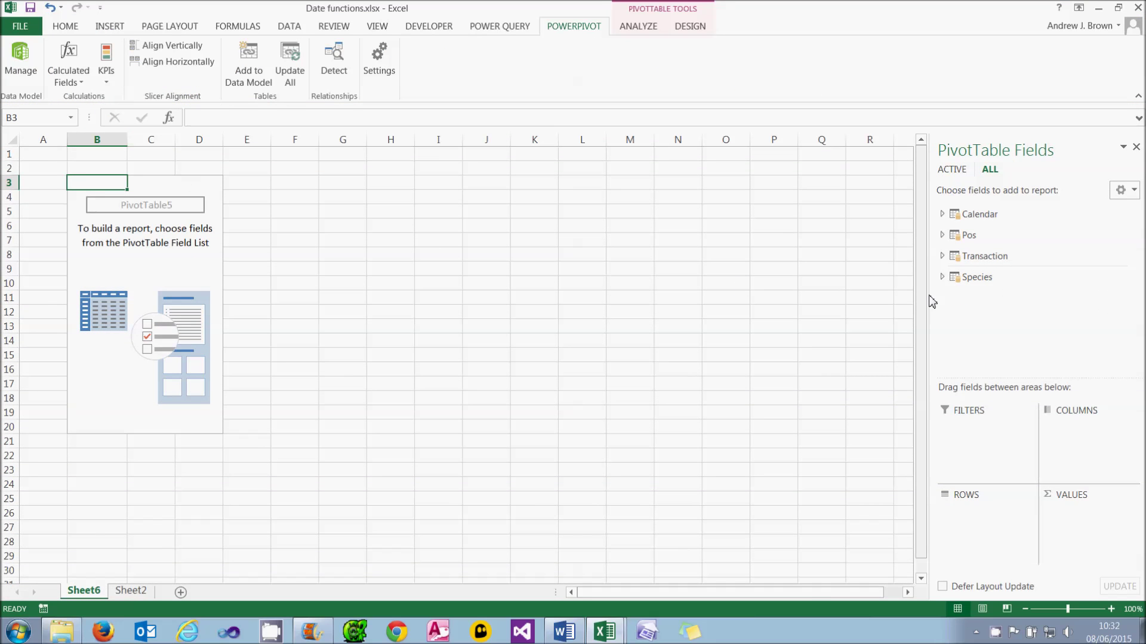
click(943, 214)
click(966, 348)
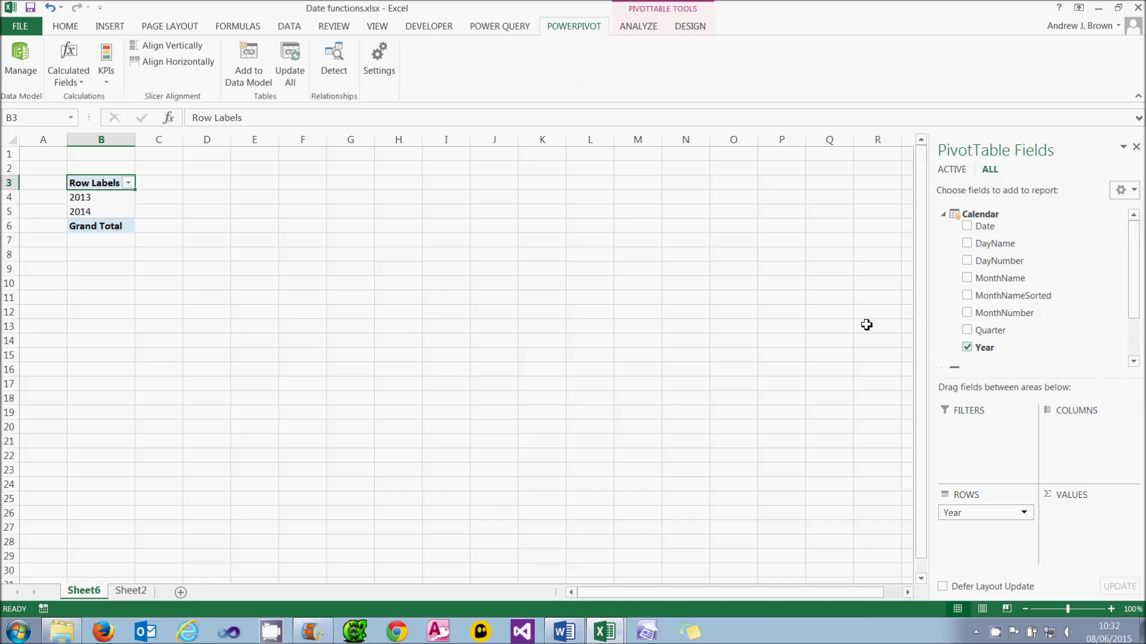
click(969, 278)
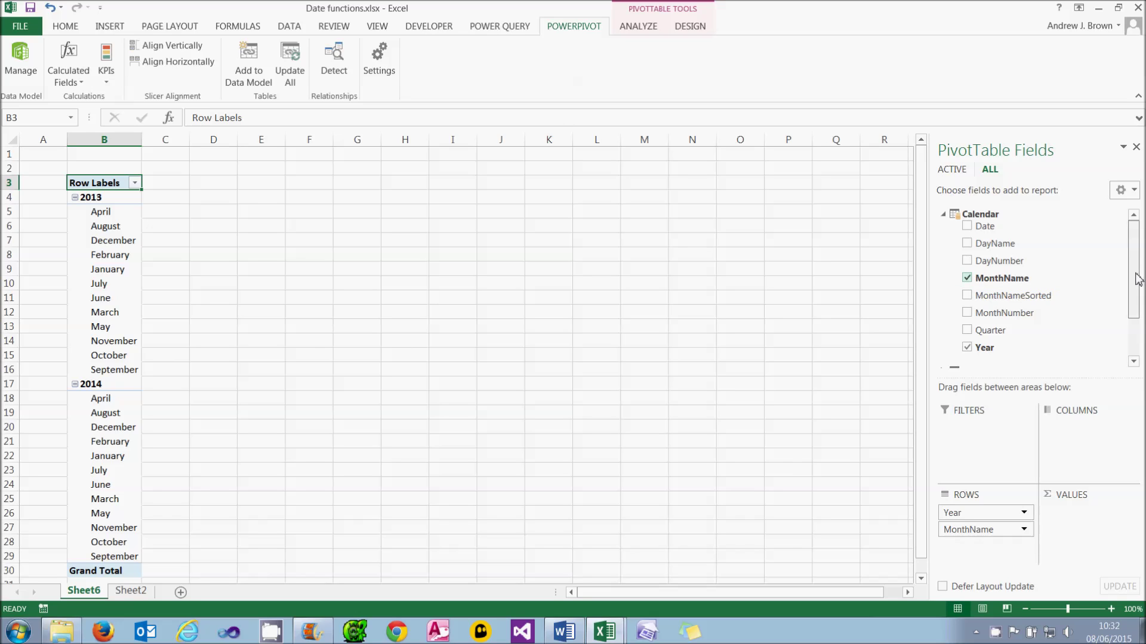
Step: Place SpeciesName in the PivotTable columns and add the Transaction table's Quantity as summed values
scroll(947, 358, down, 1)
click(943, 354)
drag(978, 360, 1077, 446)
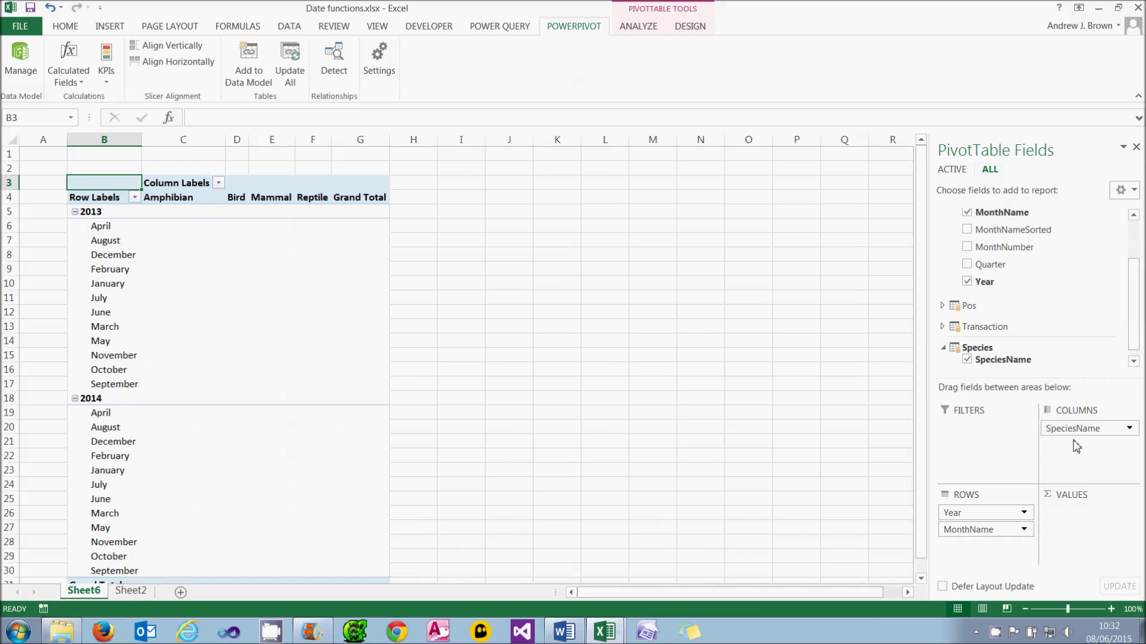
click(962, 327)
click(966, 343)
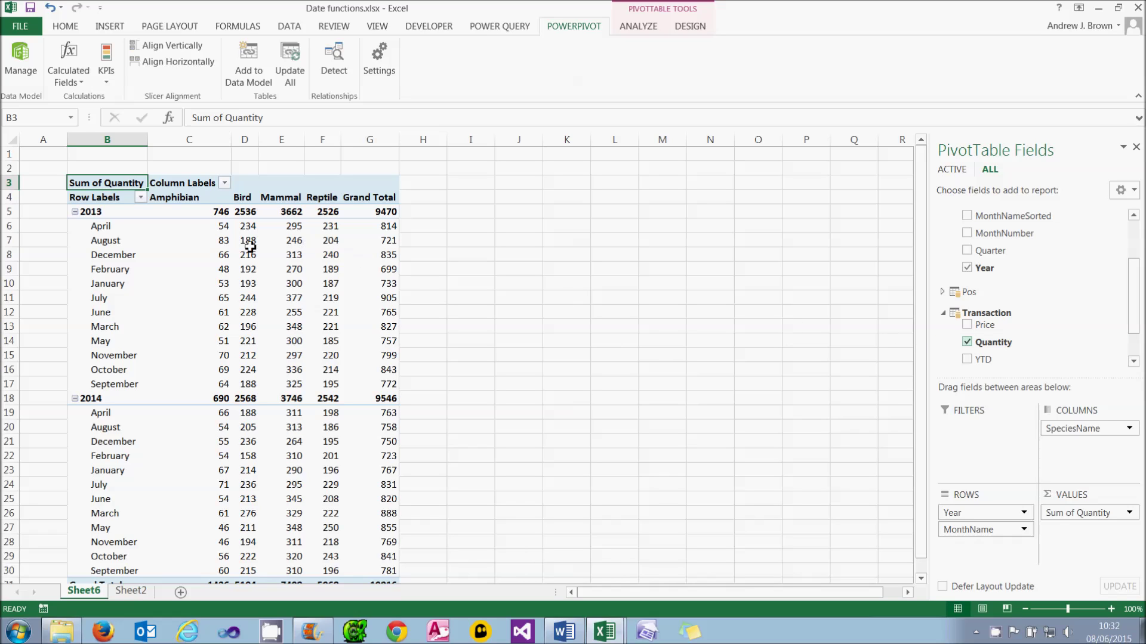
Step: Sort the PivotTable's MonthName row labels in ascending order, A to Z
click(93, 246)
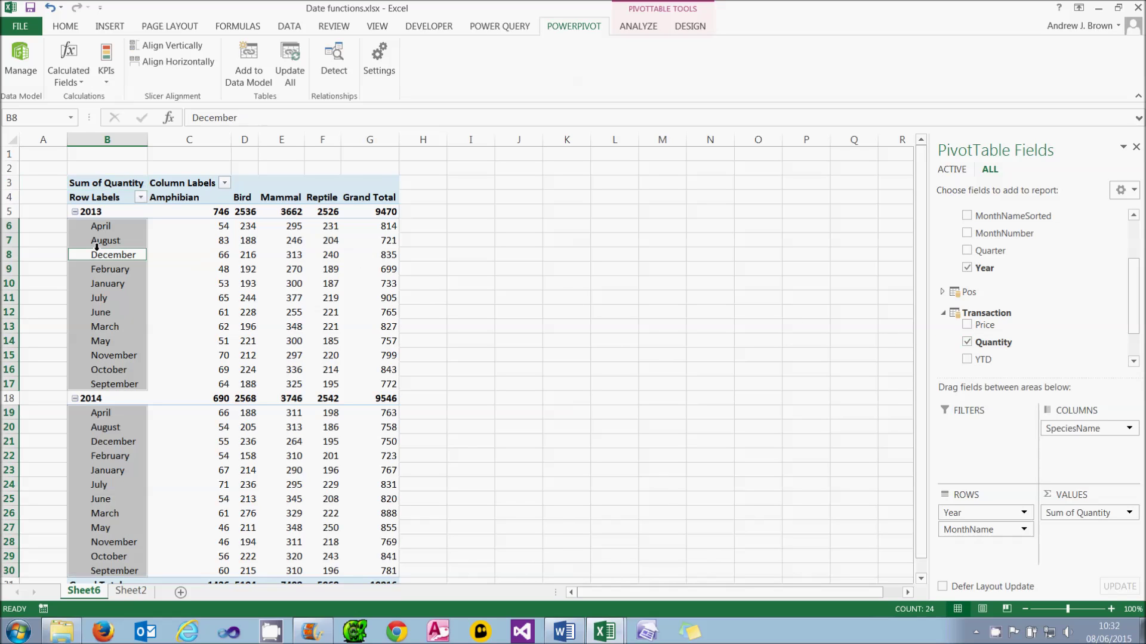
click(140, 198)
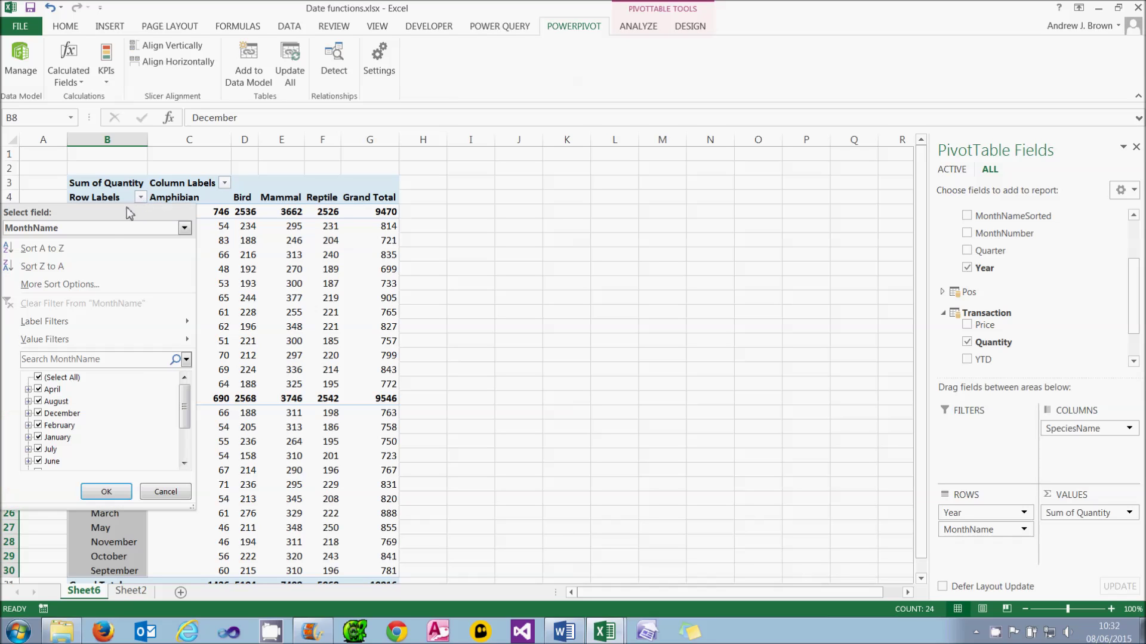
click(85, 251)
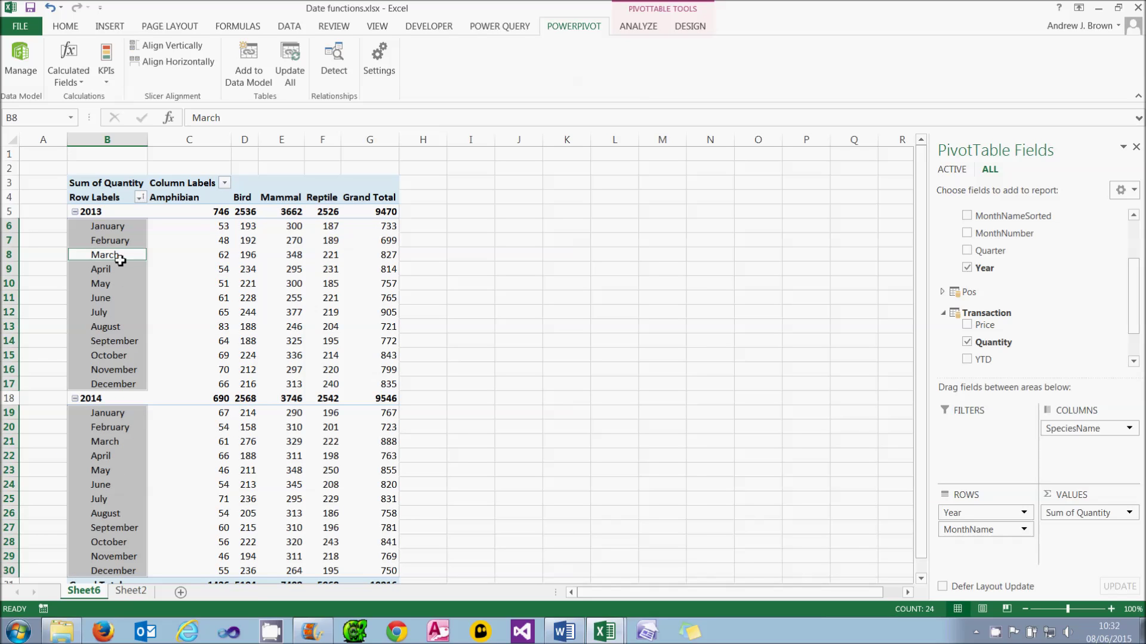
Step: Examine the Amphibian quantities for January, February and March 2013
click(327, 288)
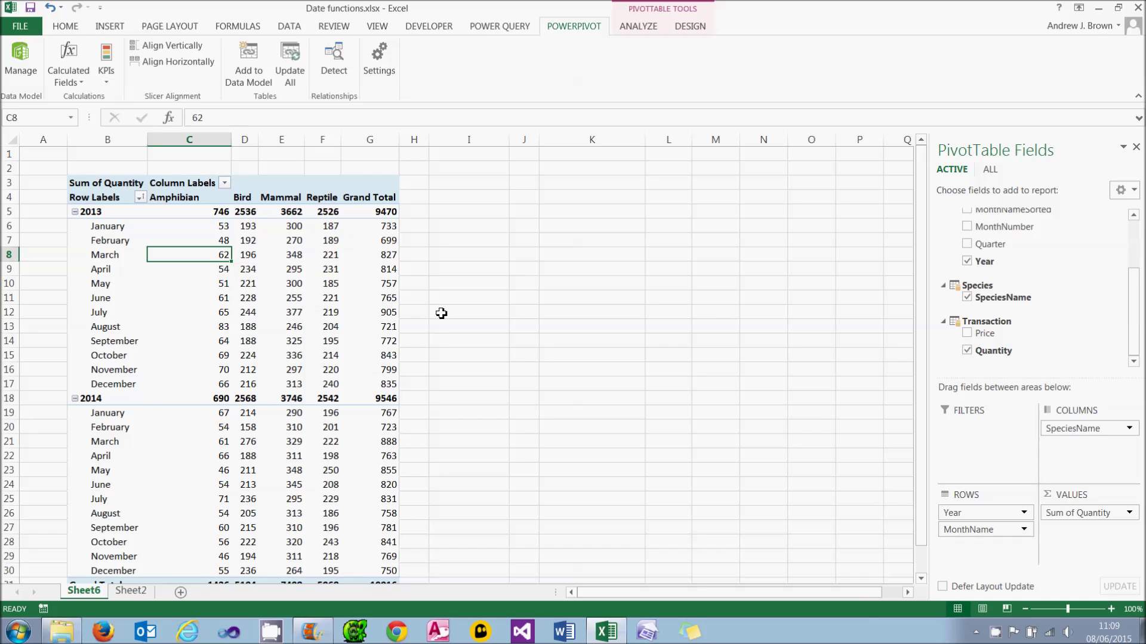
click(207, 230)
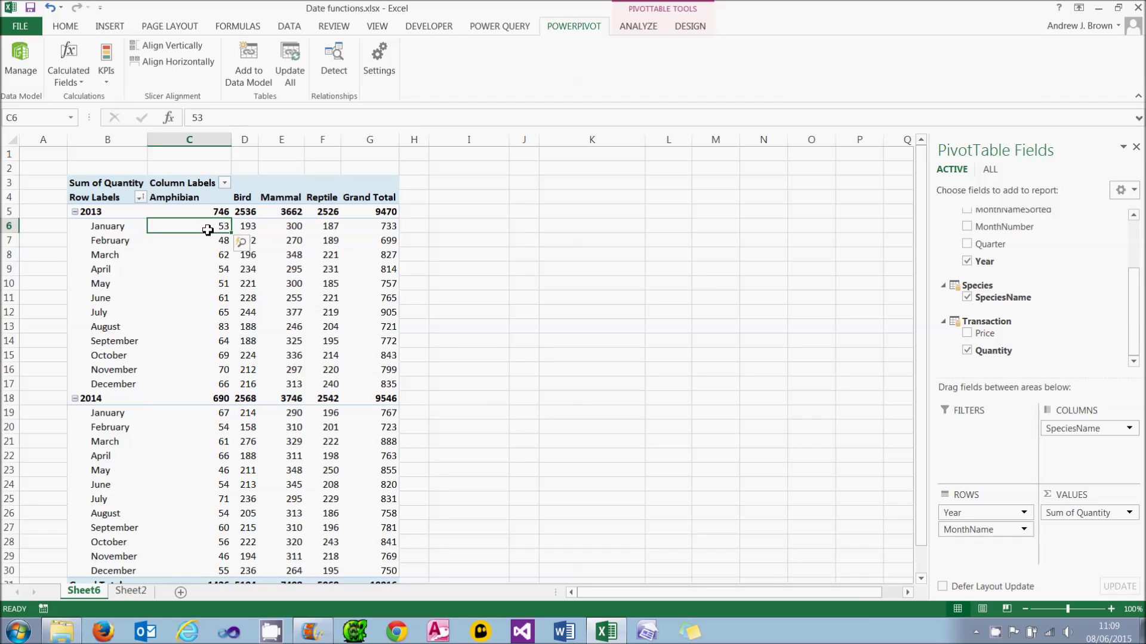
click(207, 242)
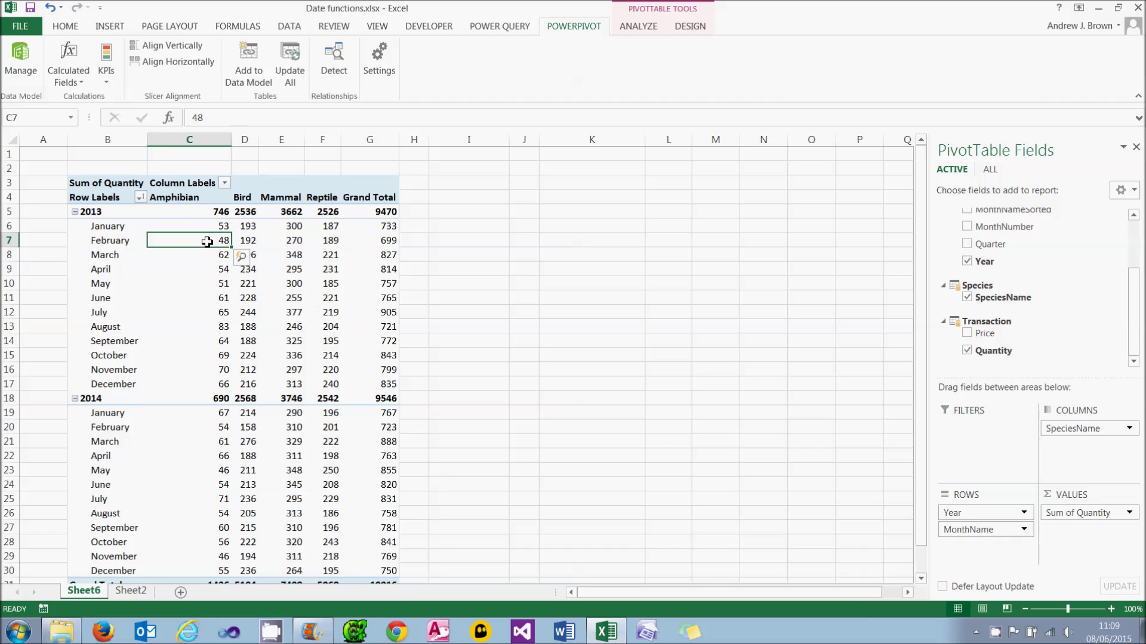
mouse_move(207, 242)
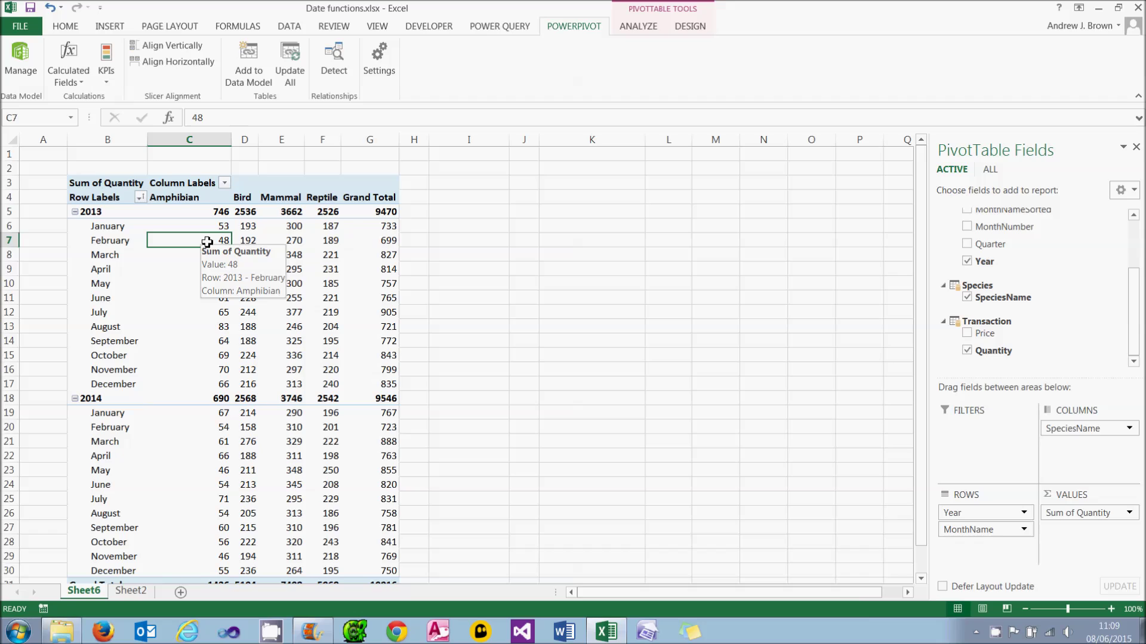
click(201, 258)
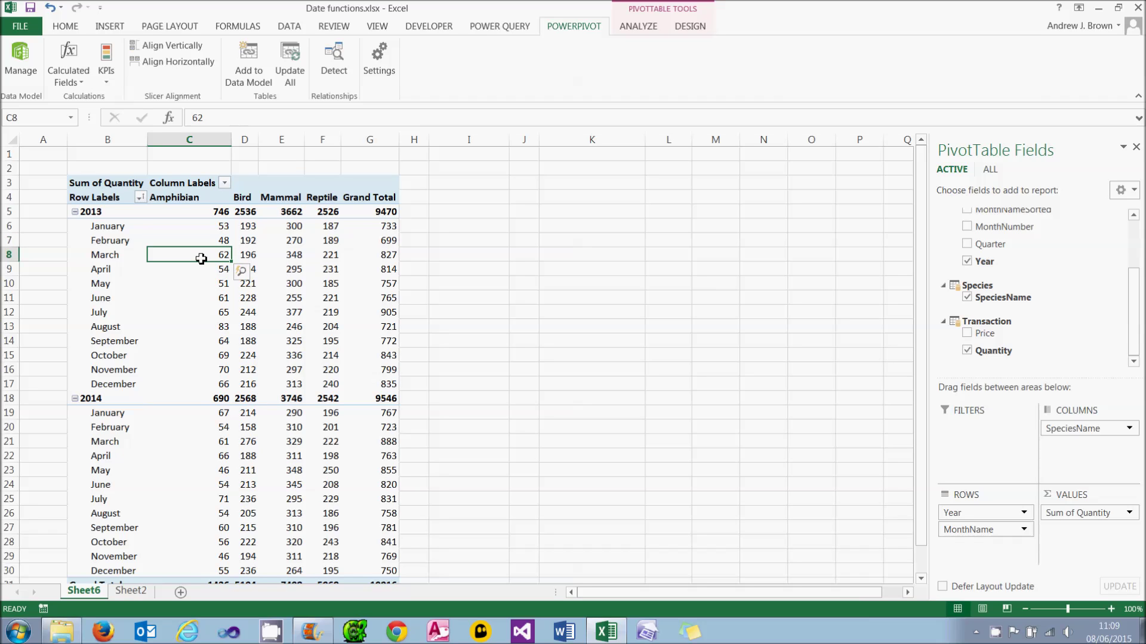
mouse_move(202, 258)
Step: Start a new calculated field in the Transaction table and name it YTD
click(68, 75)
click(93, 99)
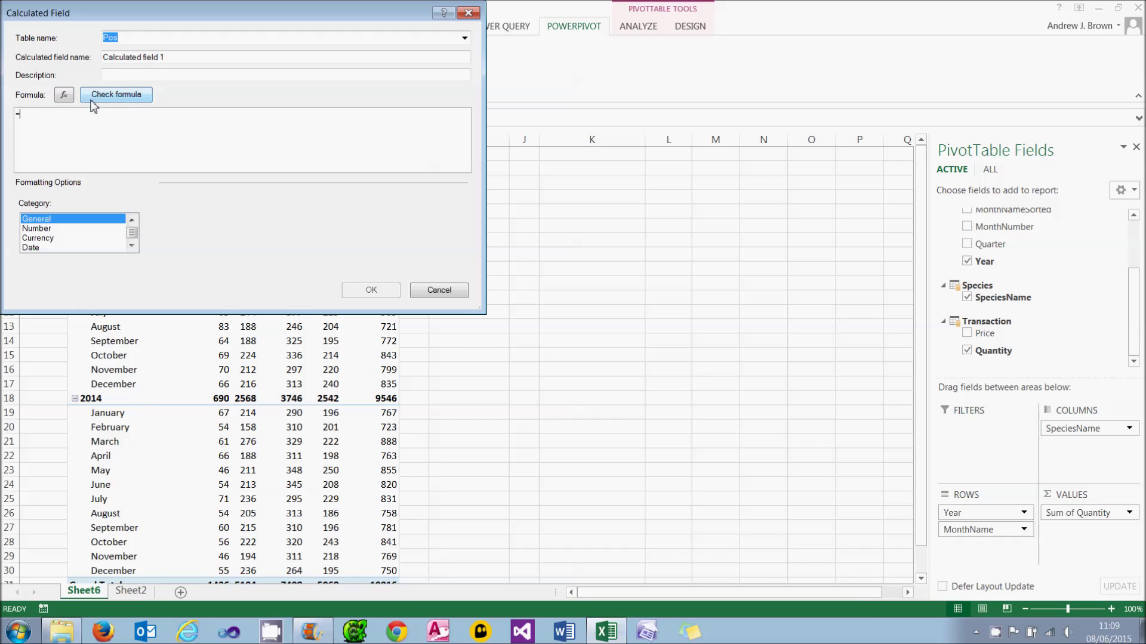
click(464, 37)
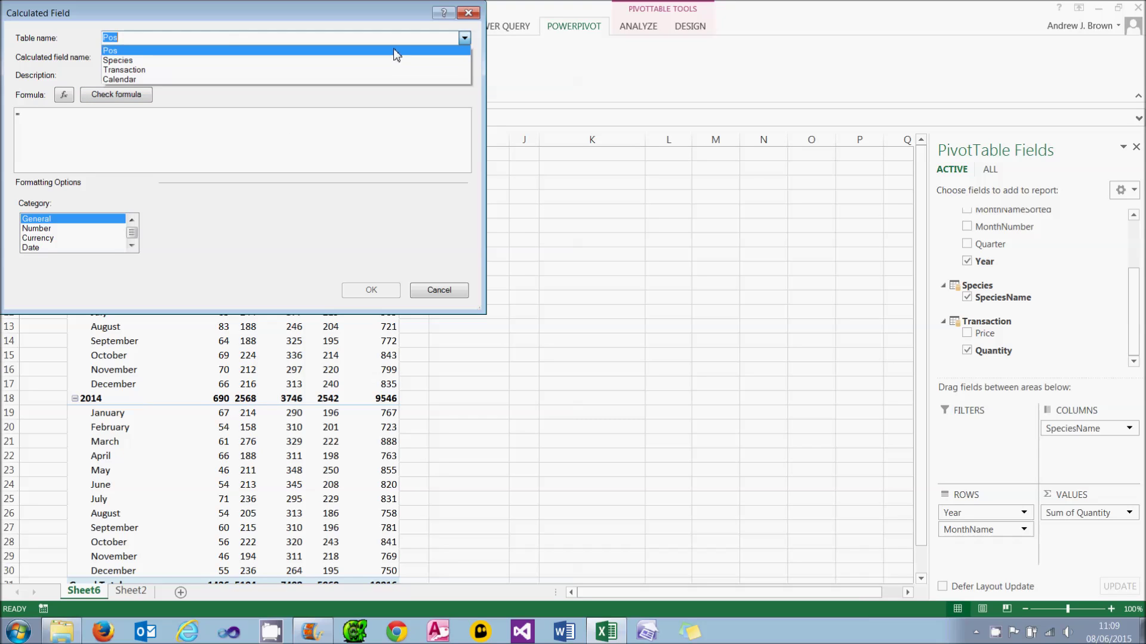
click(230, 69)
key(Tab)
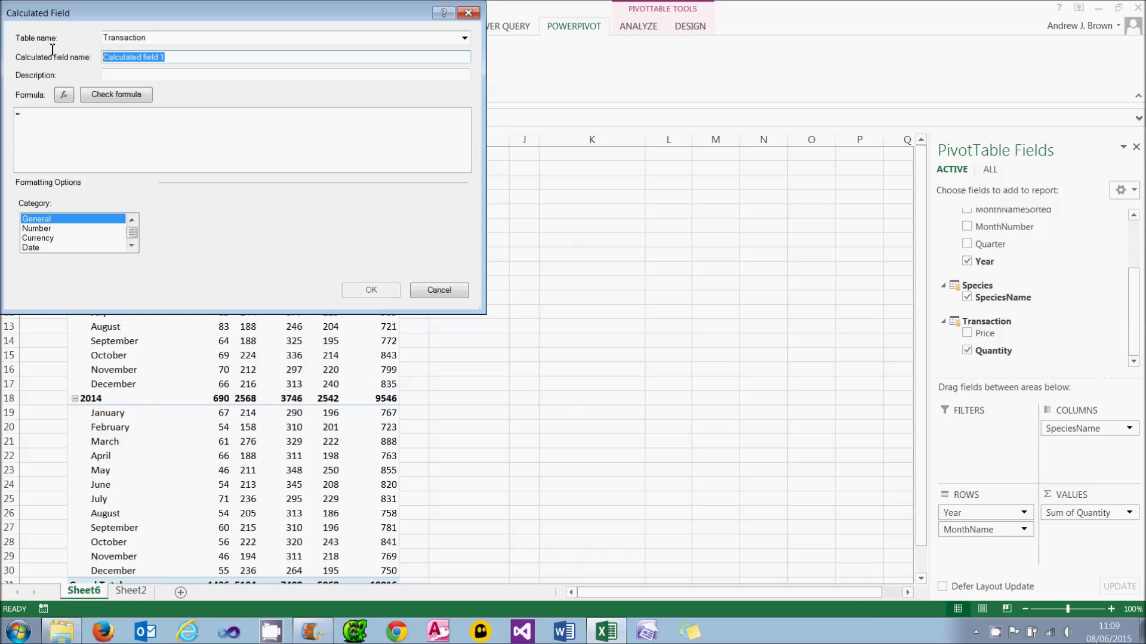
text(YTD)
Step: Enter the YTD field's formula as =TOTALYTD([Sum of Quantity],Calendar[Date])
click(45, 123)
key(Caps_Lock)
text(T)
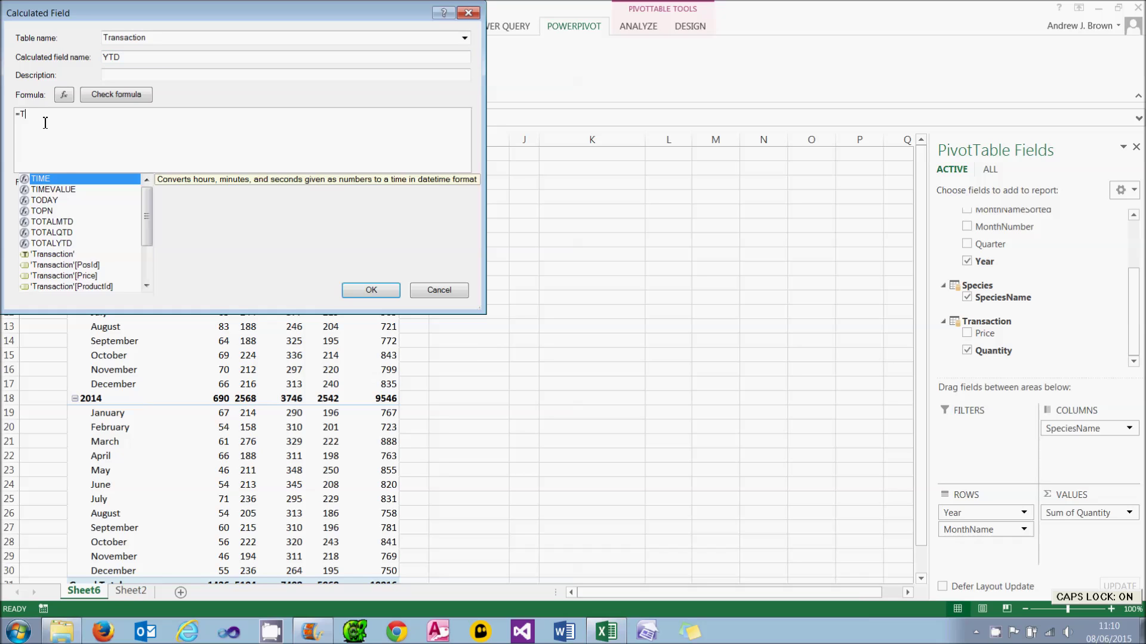
text(OTALL)
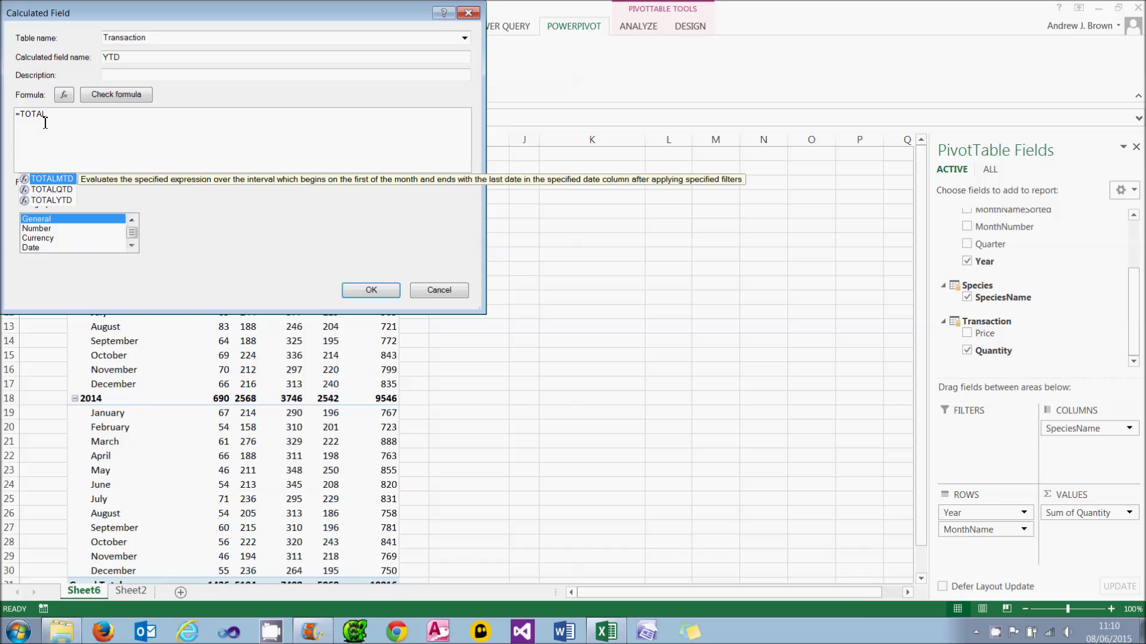
double_click(50, 200)
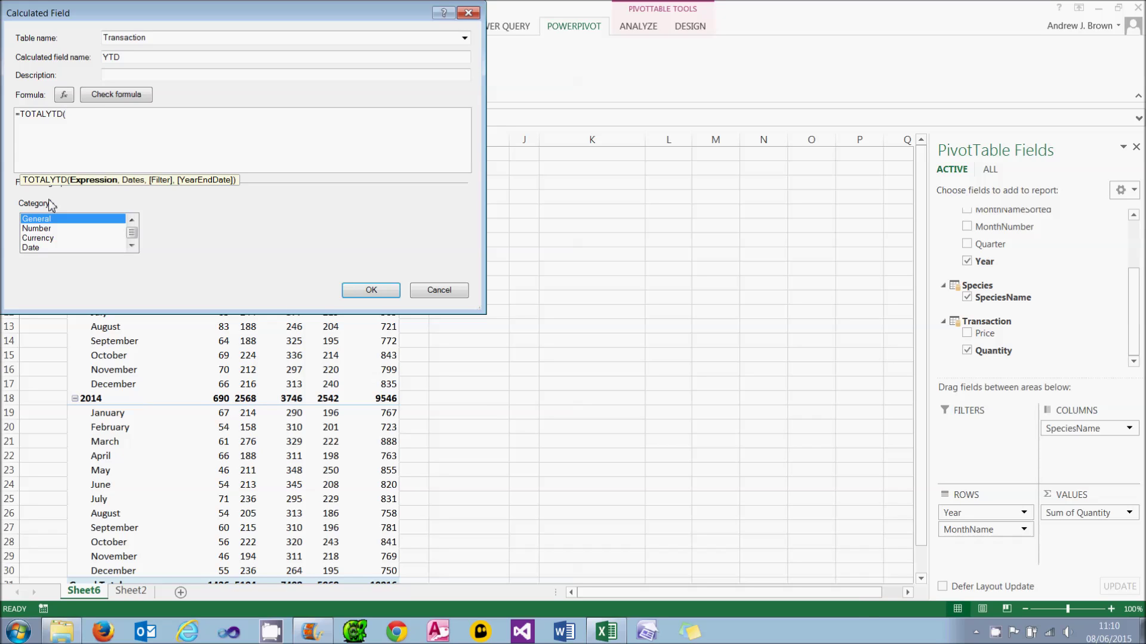
text([)
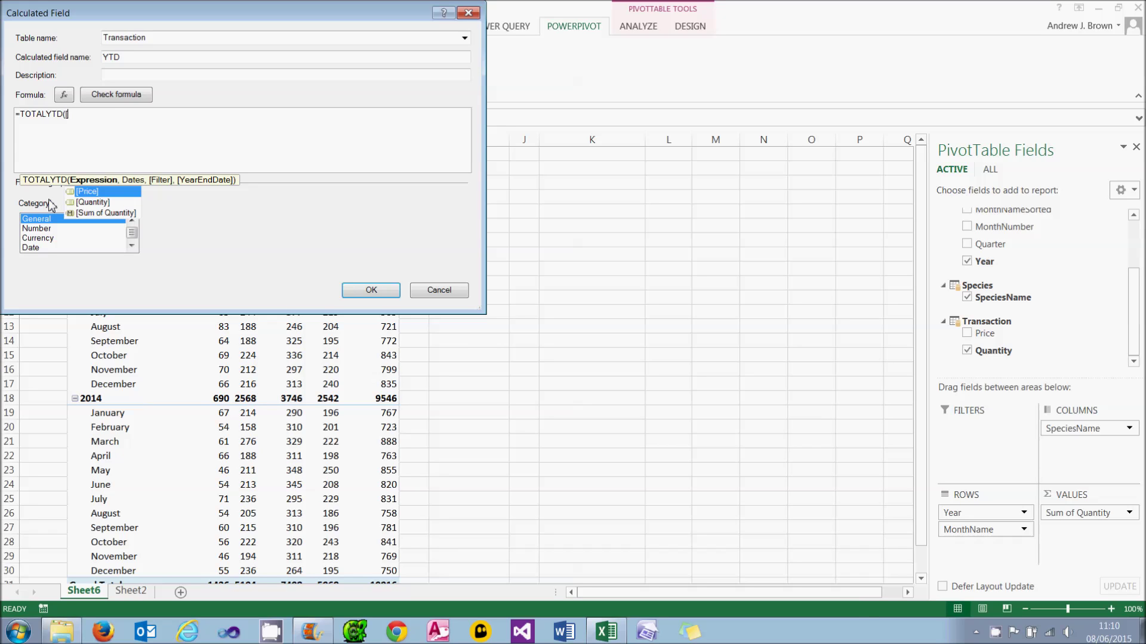
double_click(95, 213)
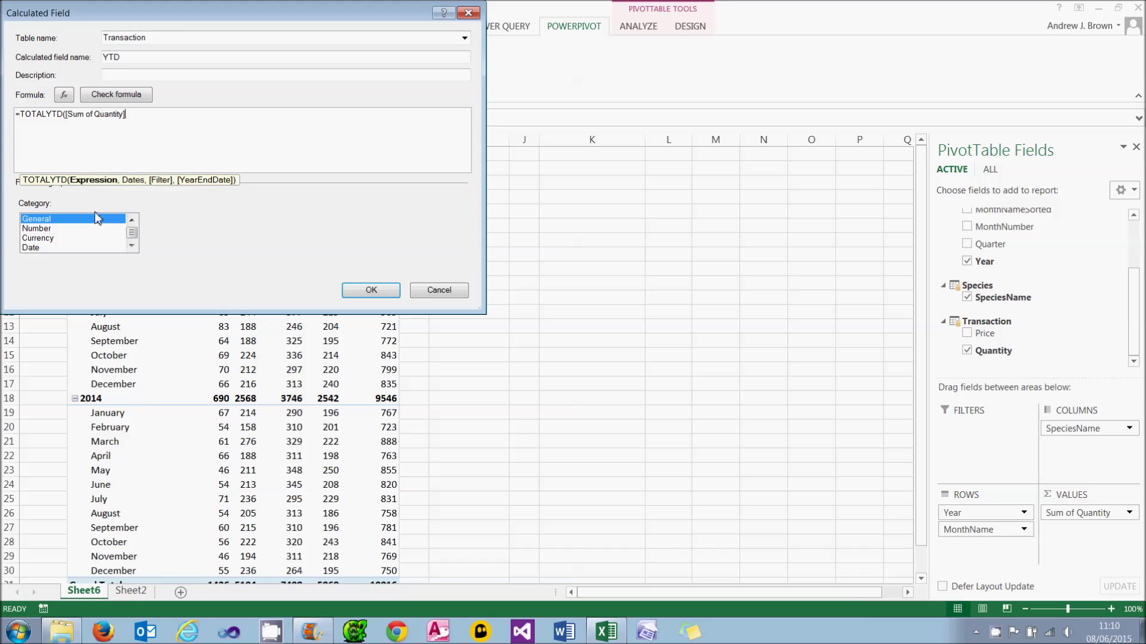
text(,C)
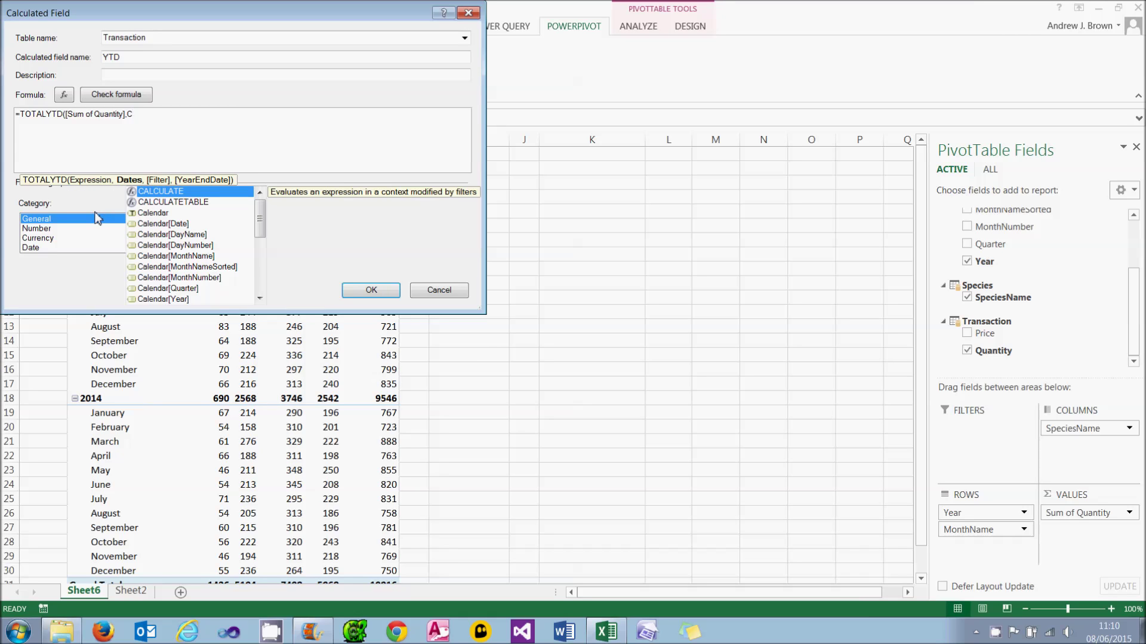
double_click(187, 224)
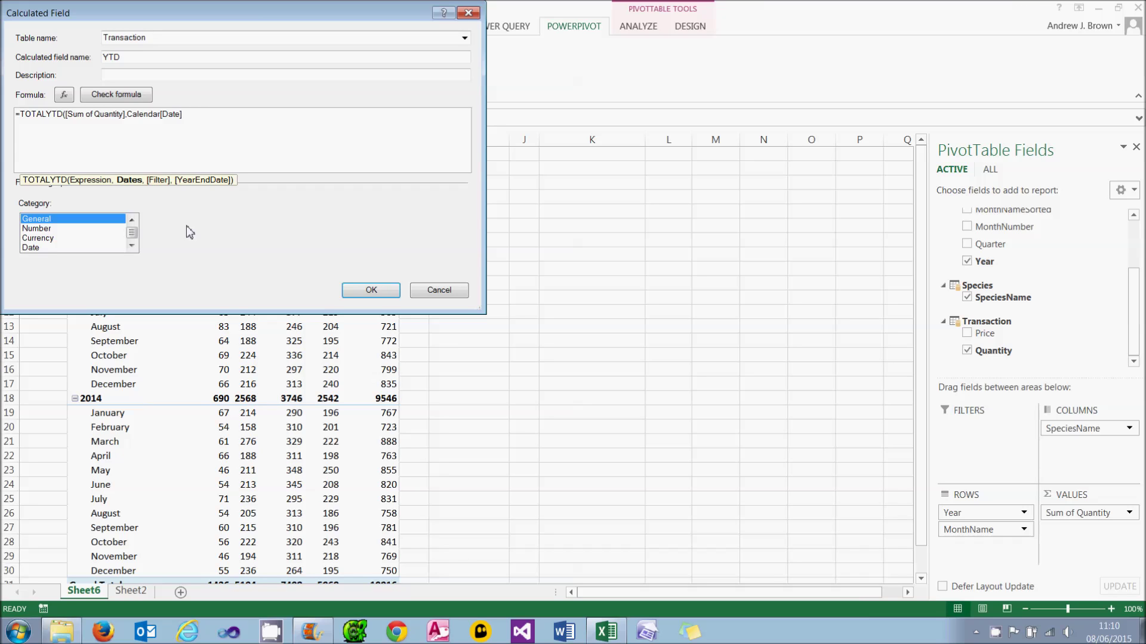
text())
Step: Format the YTD field as a whole number with a 1000 separator, check its formula and create the field
click(42, 229)
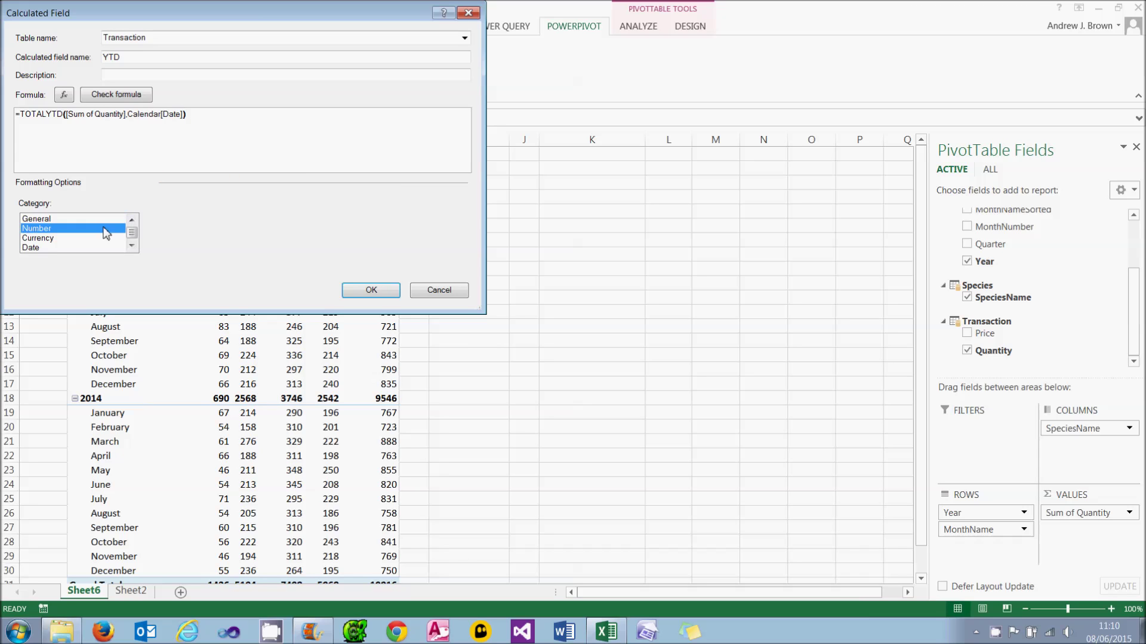
click(285, 220)
click(287, 244)
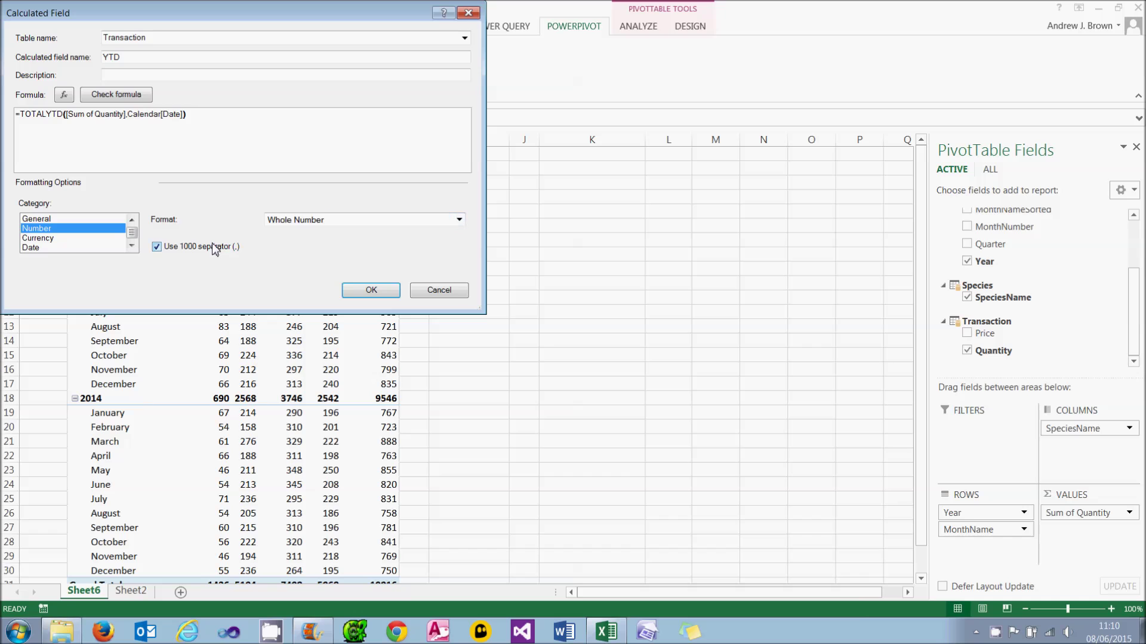
click(143, 94)
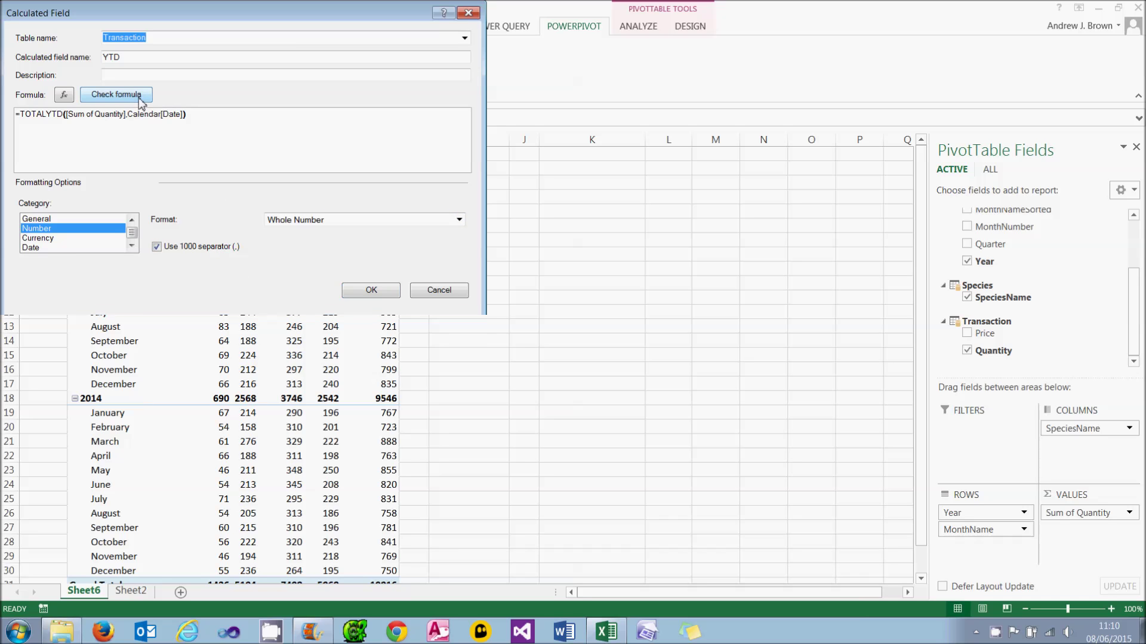
click(376, 366)
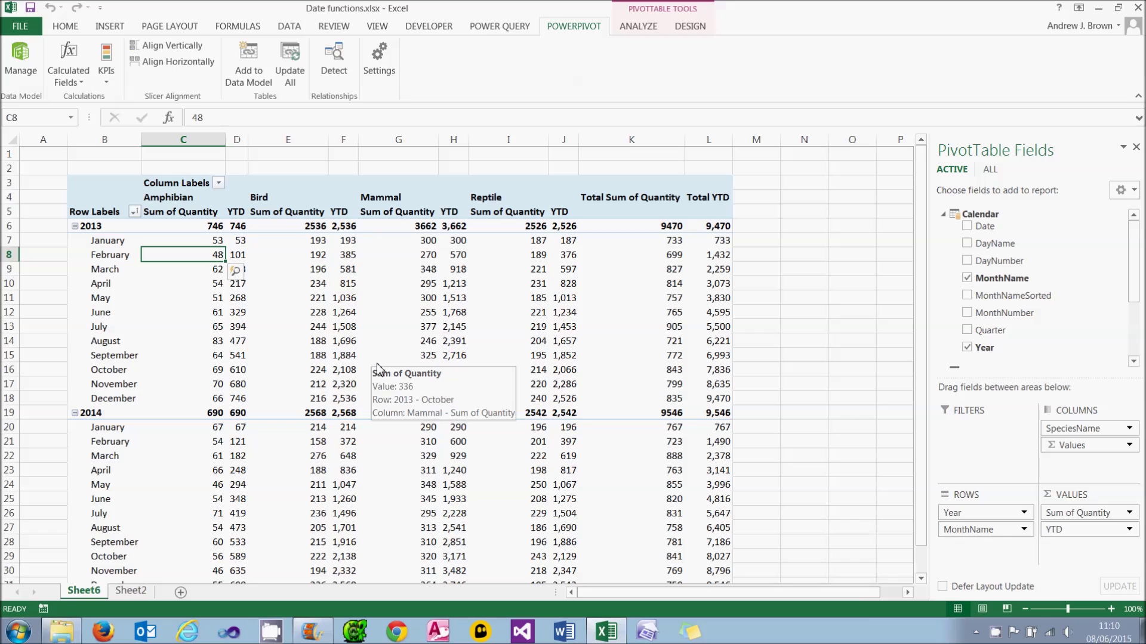
Step: Examine the YTD values for Bird in June 2013 and Amphibian in April 2013
click(348, 315)
mouse_move(348, 317)
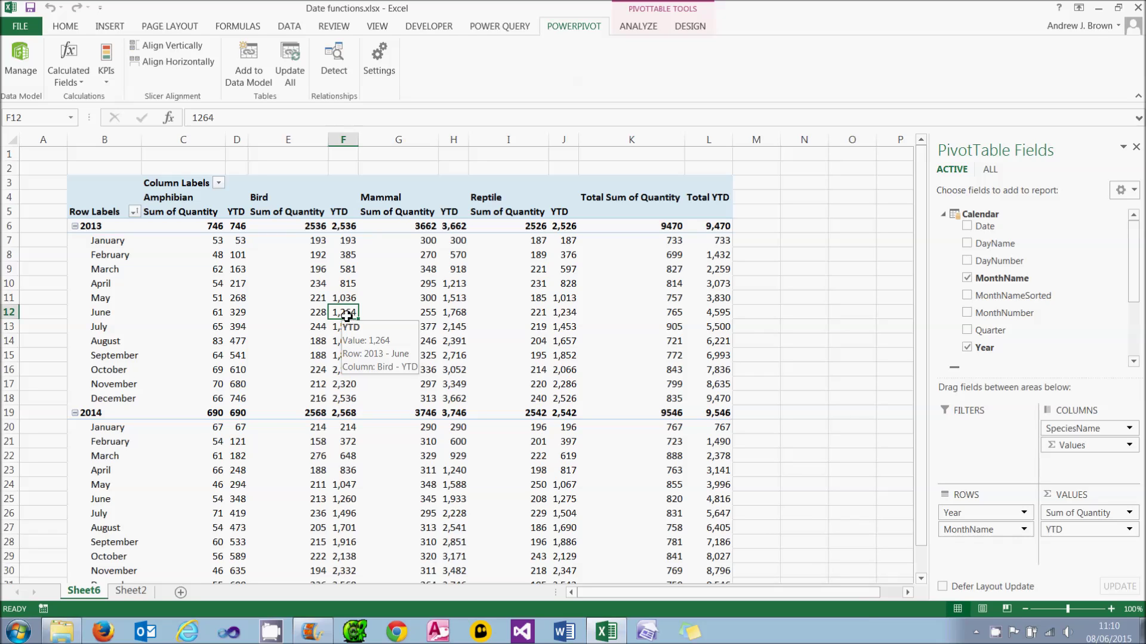
click(239, 284)
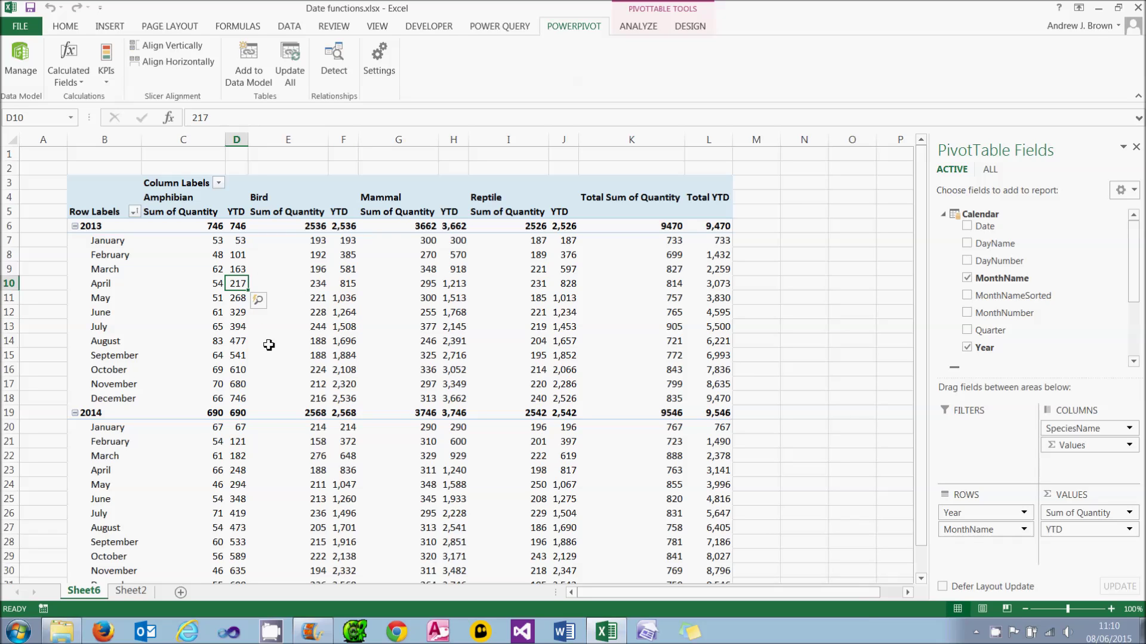
mouse_move(269, 345)
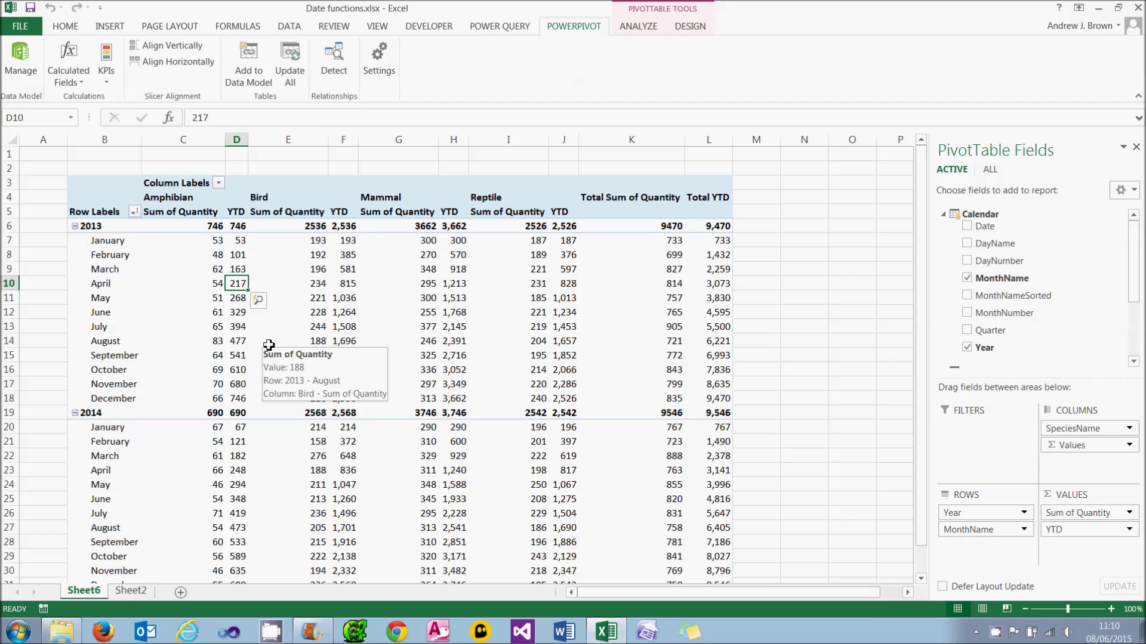
Step: Edit the YTD calculated field to use a 31 March year end: =TOTALYTD([Sum of Quantity],Calendar[Date],"03-31")
click(69, 76)
click(98, 117)
click(398, 228)
click(474, 193)
click(227, 125)
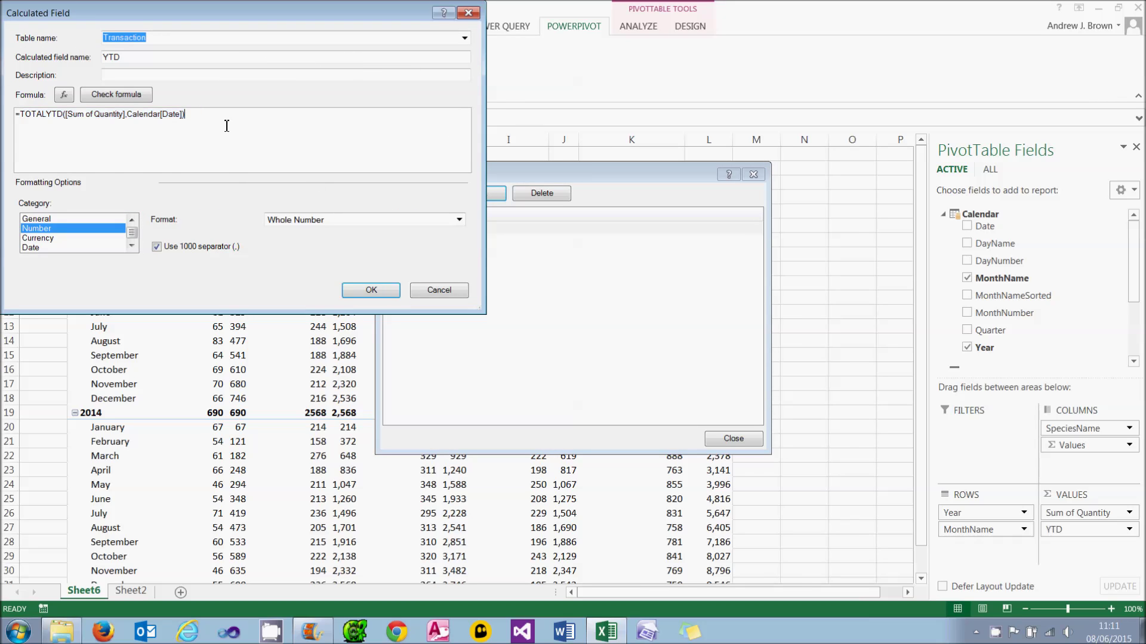
key(BackSpace)
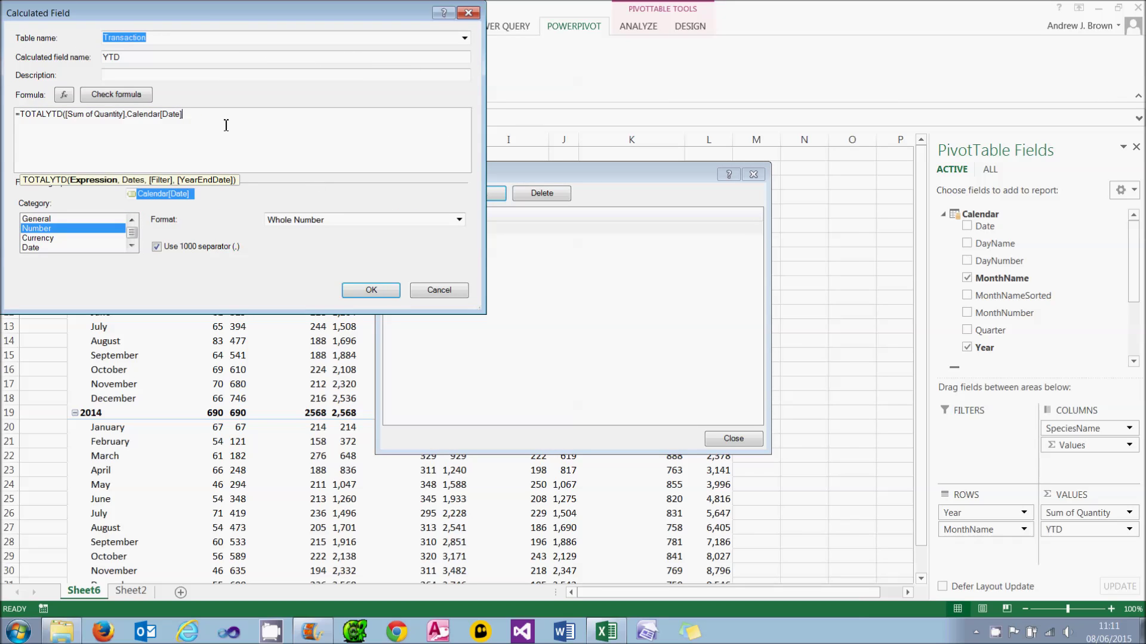
text(,)
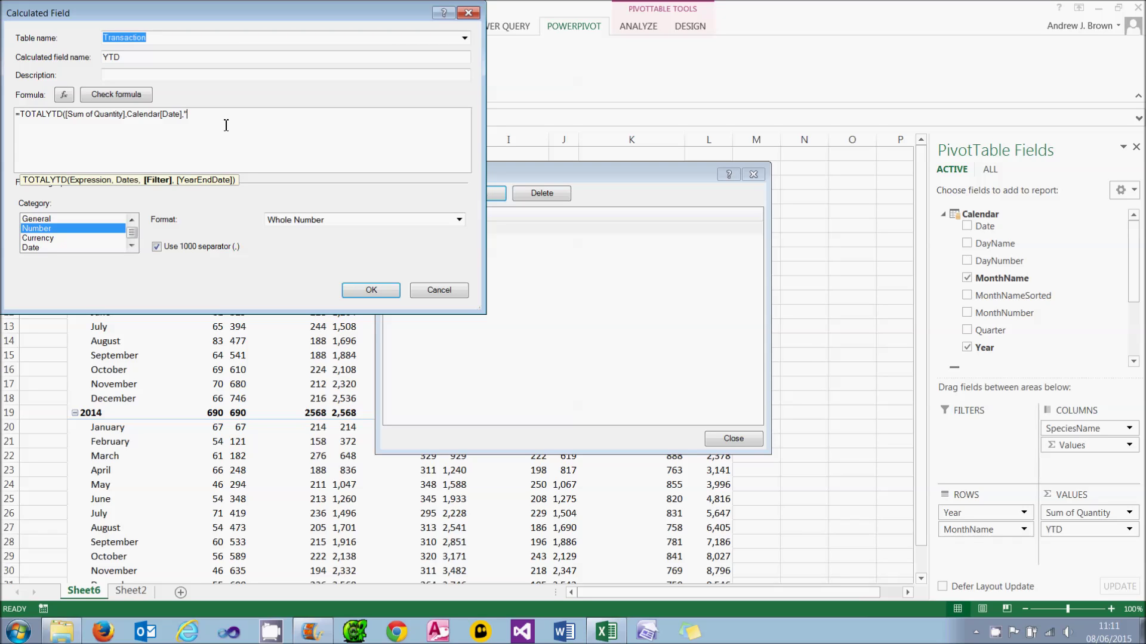
text(03-31"))
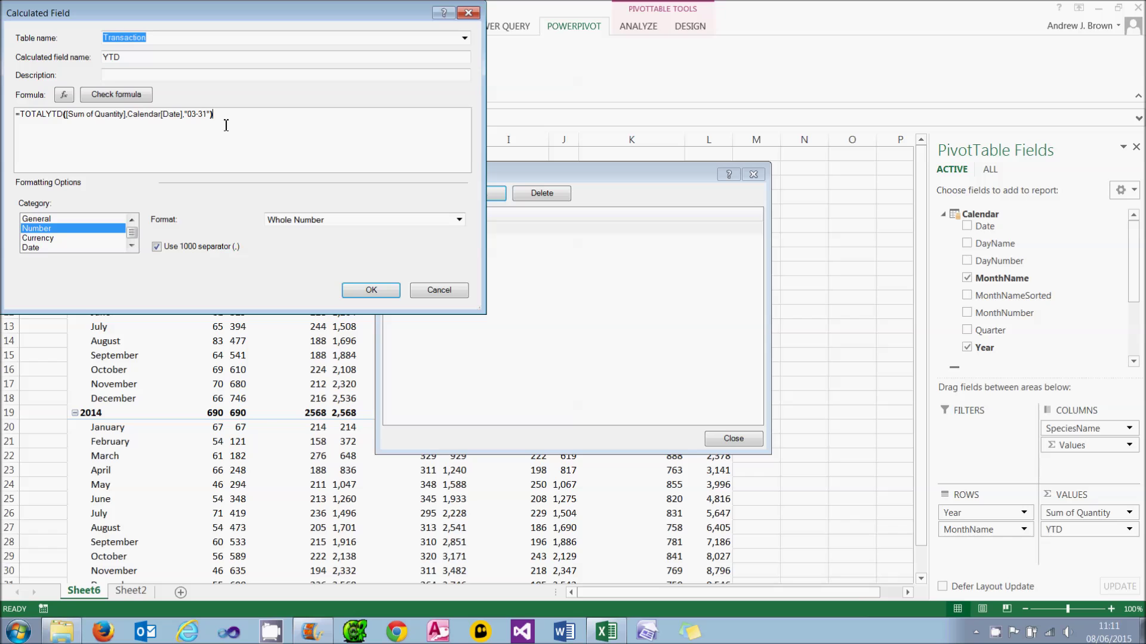
click(371, 290)
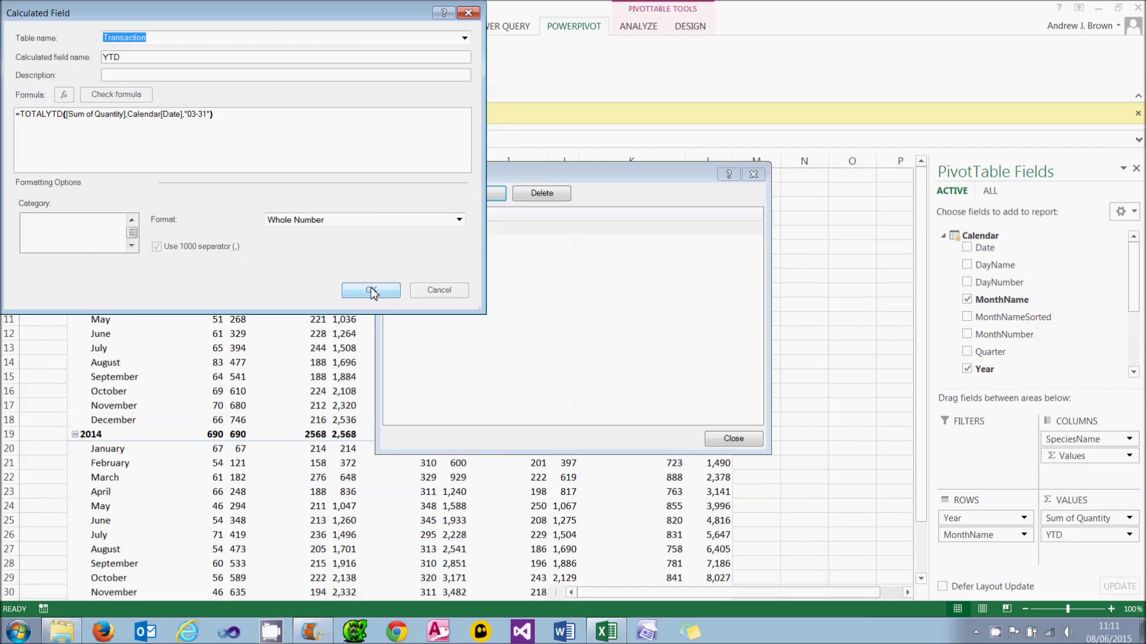
click(749, 443)
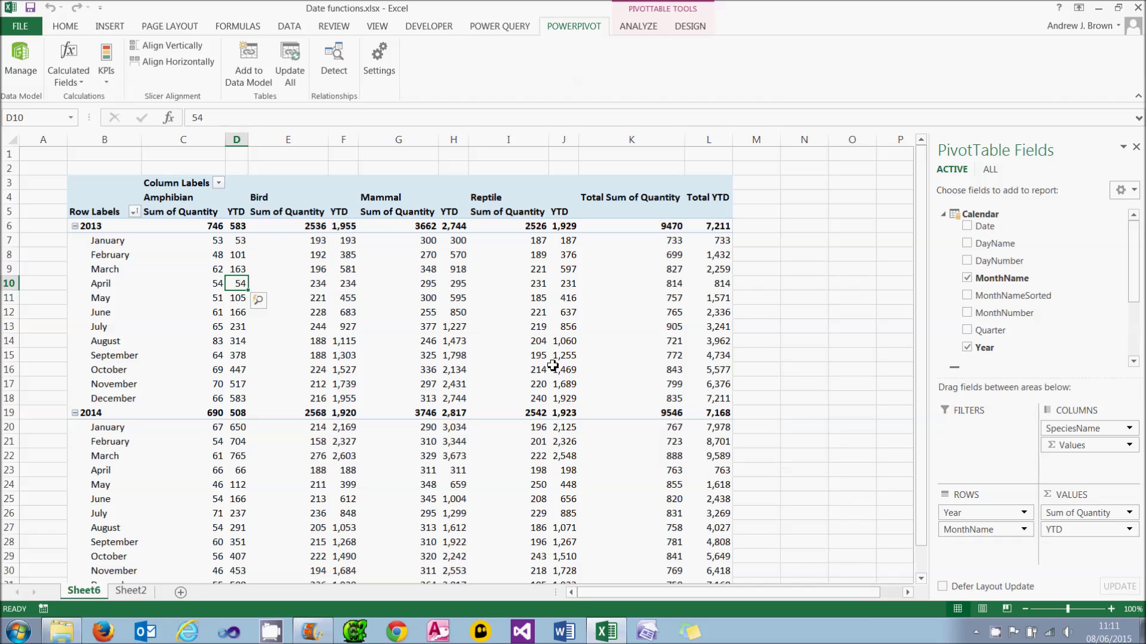
Step: Examine the Amphibian YTD values for March and April 2013 and March 2014
click(243, 269)
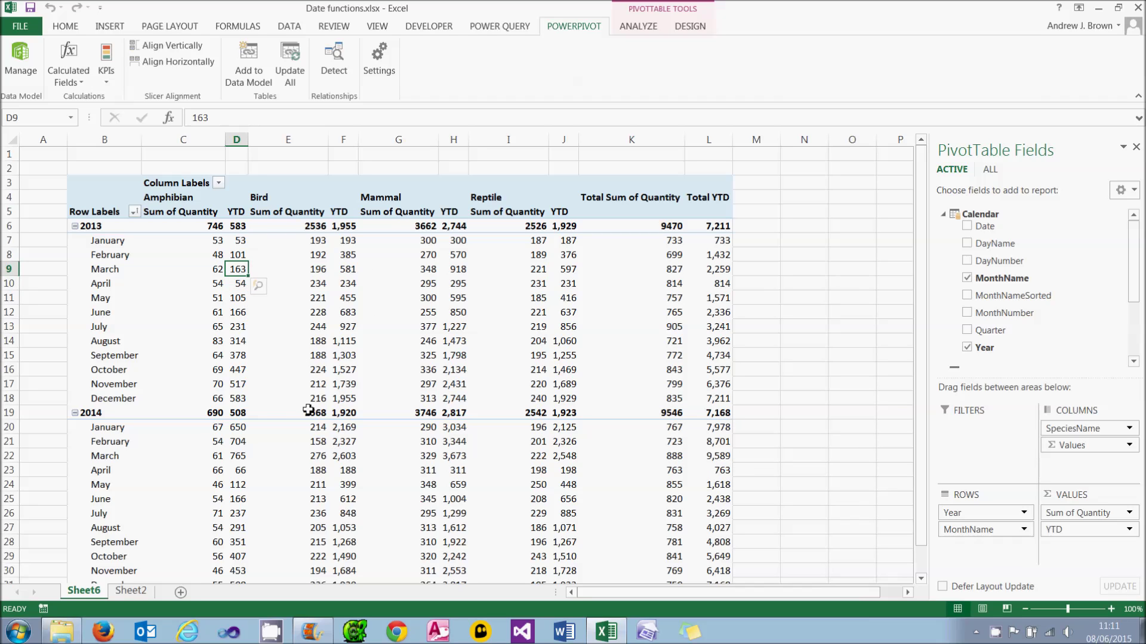
click(237, 285)
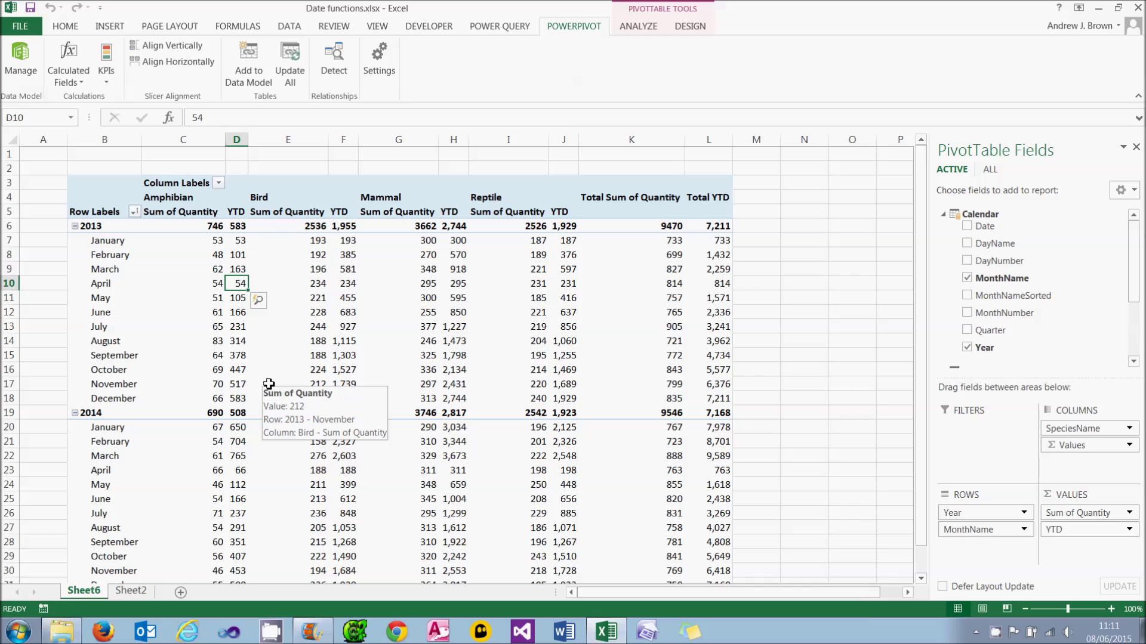
click(242, 457)
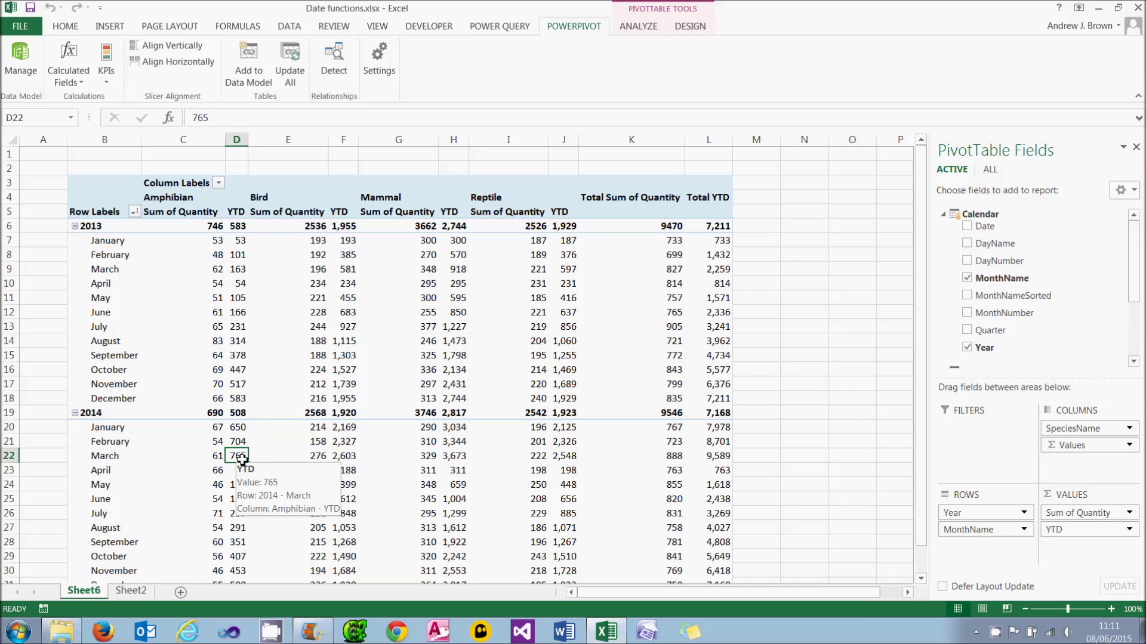
mouse_move(336, 455)
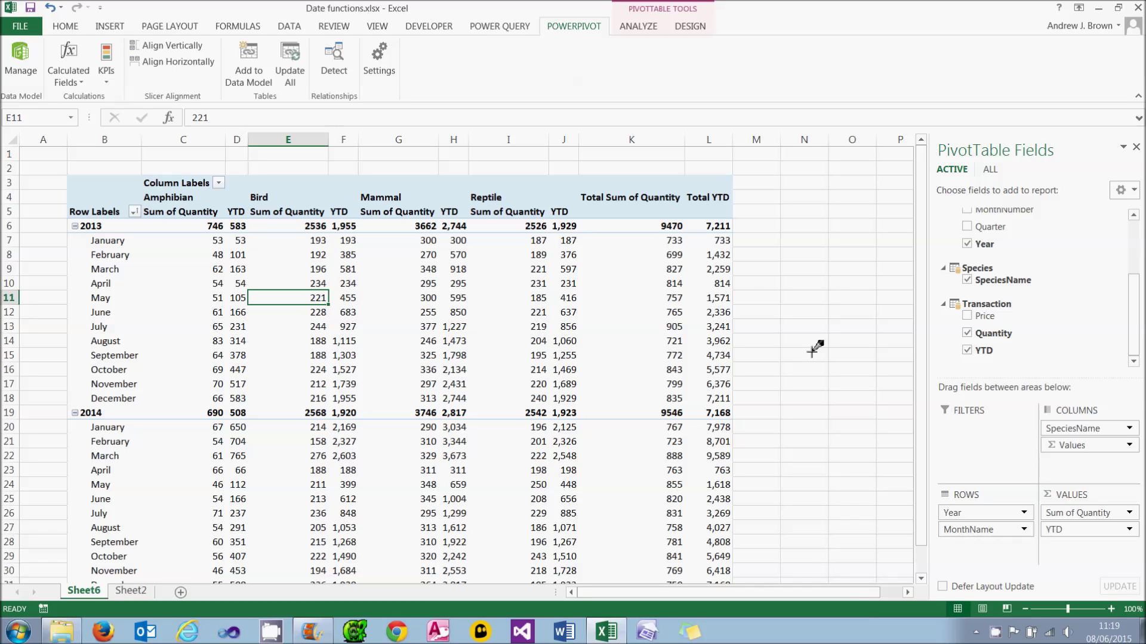
Step: Remove YTD from the PivotTable values and start a new calculated field named Last year in the Transaction table
drag(1056, 530, 858, 446)
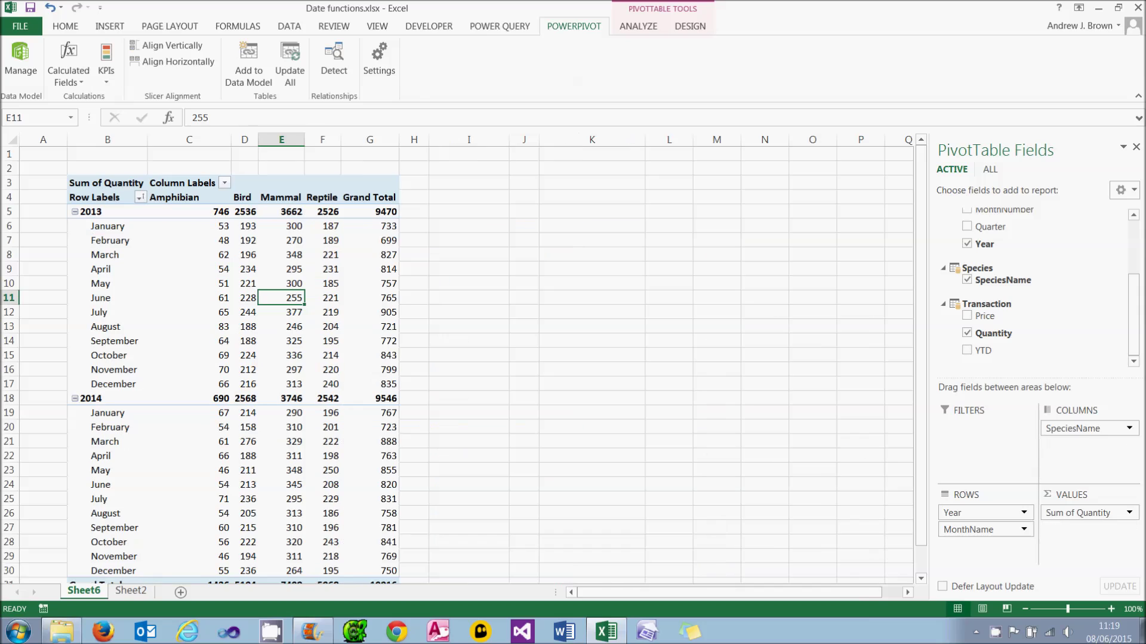
click(68, 72)
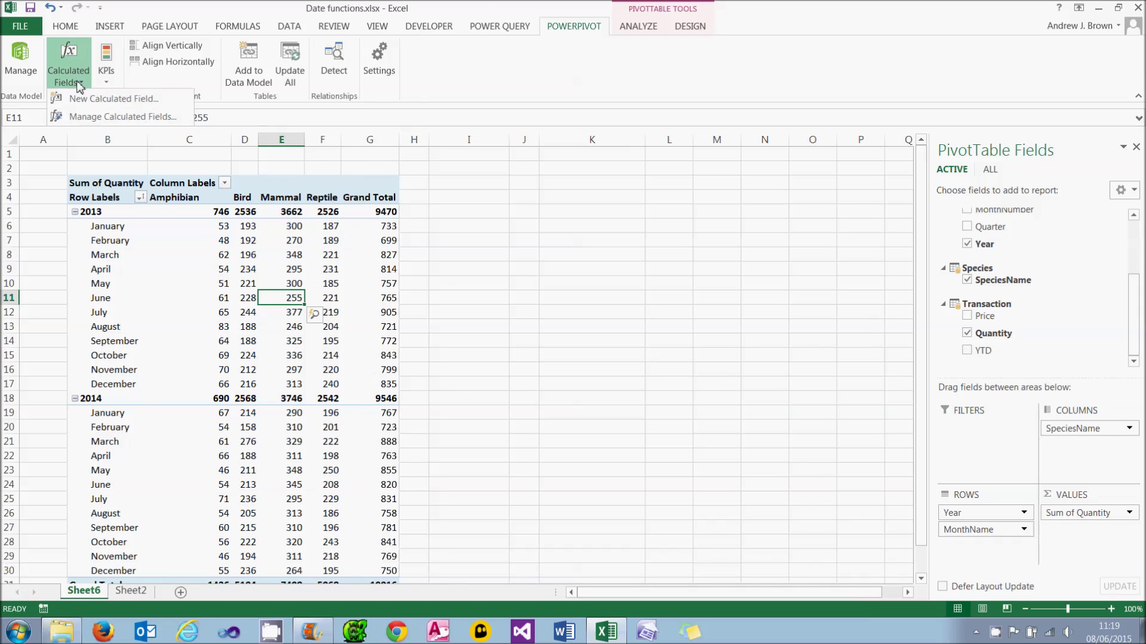
click(84, 100)
click(464, 37)
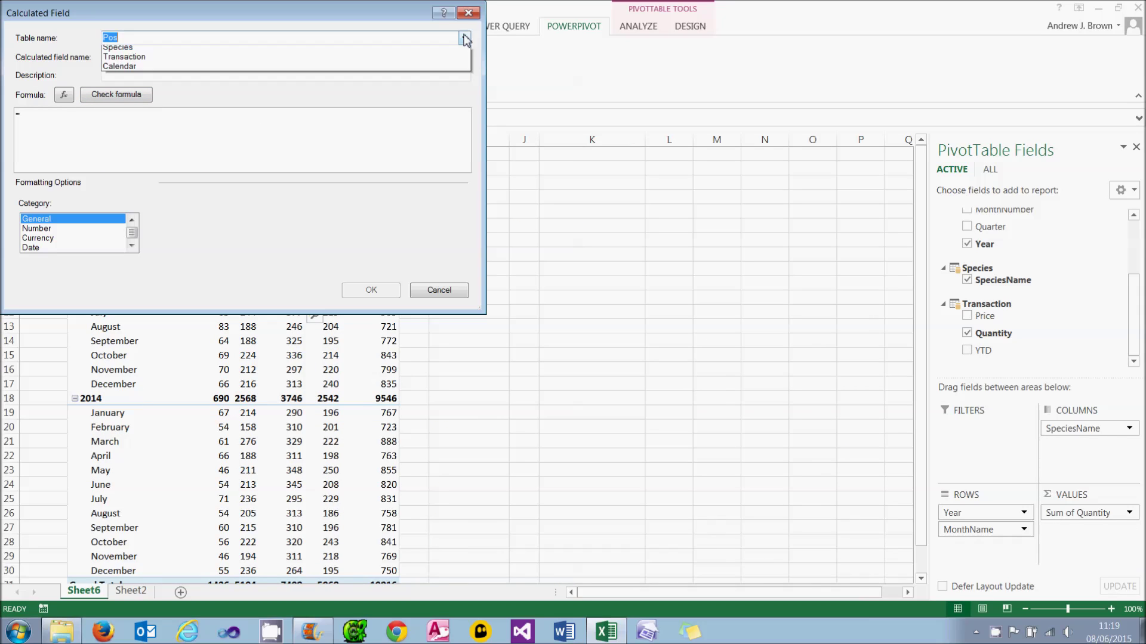
click(183, 70)
key(Tab)
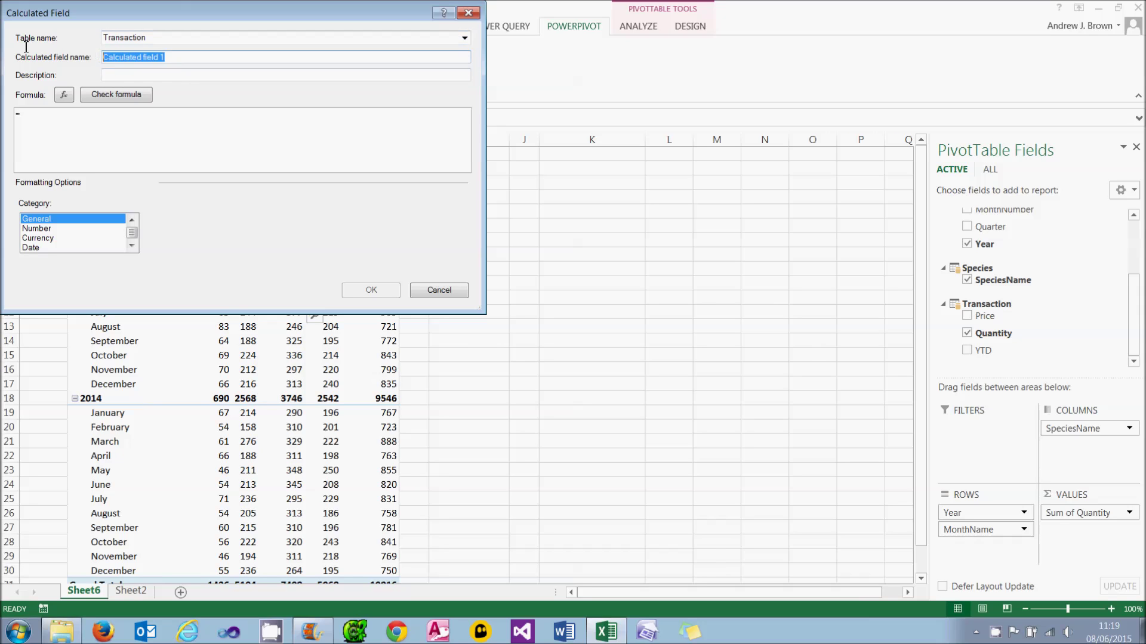
text(Last year)
Step: Begin the Last year formula with =CALCULATE( and SUM([Quantity]), as its expression, on separate lines
click(47, 114)
key(Caps_Lock)
text(CALCULATE( )
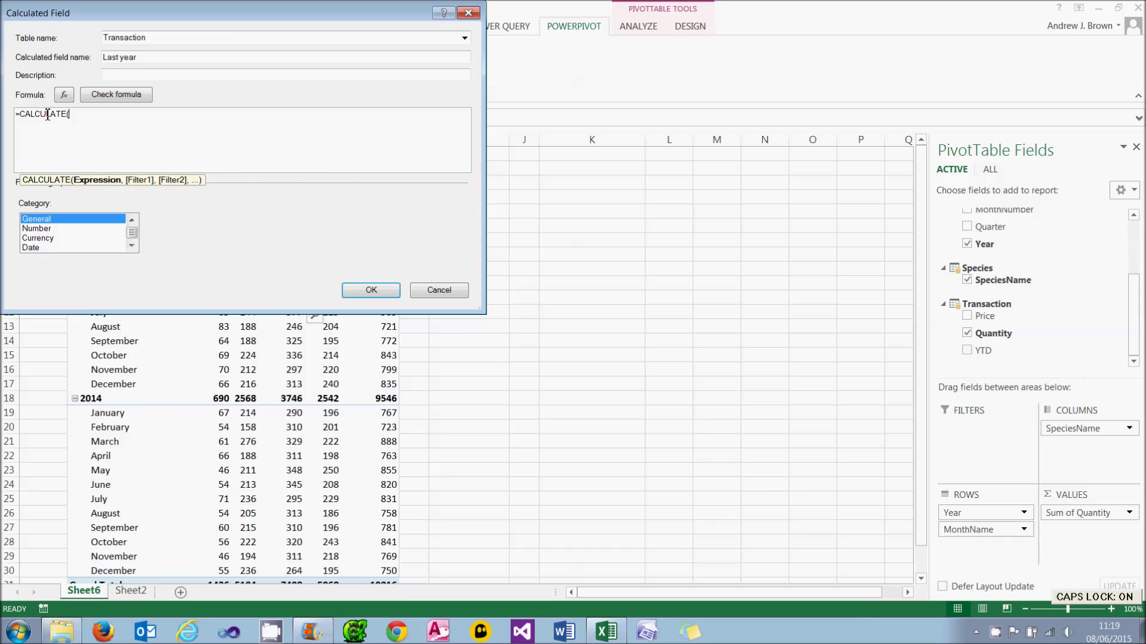
text(SUM)
key(Caps_Lock)
text(()
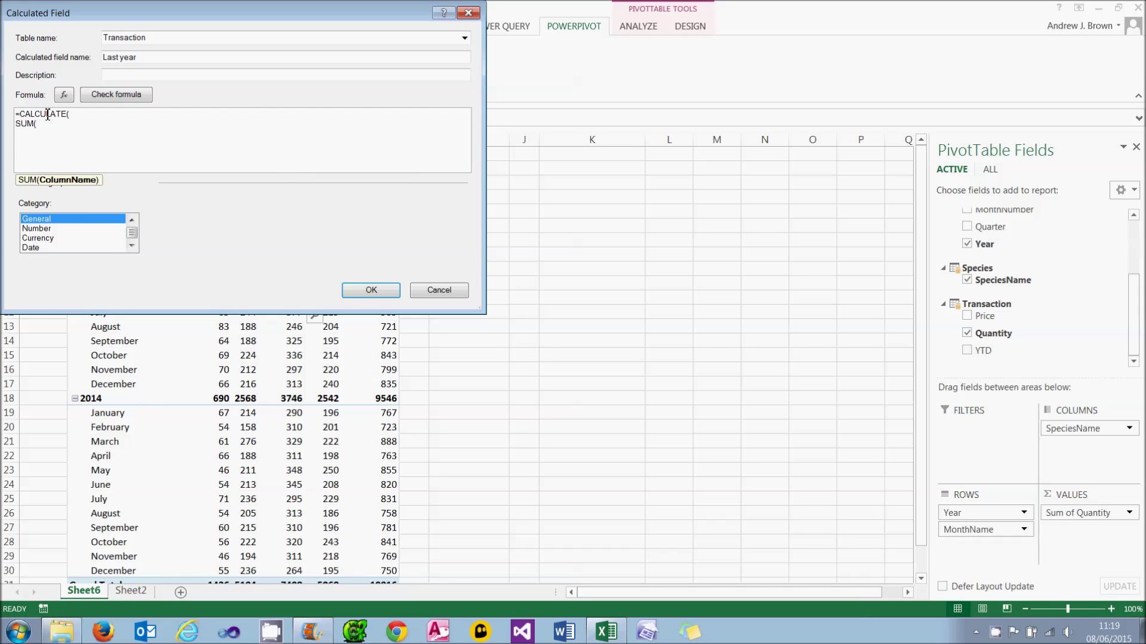
text([)
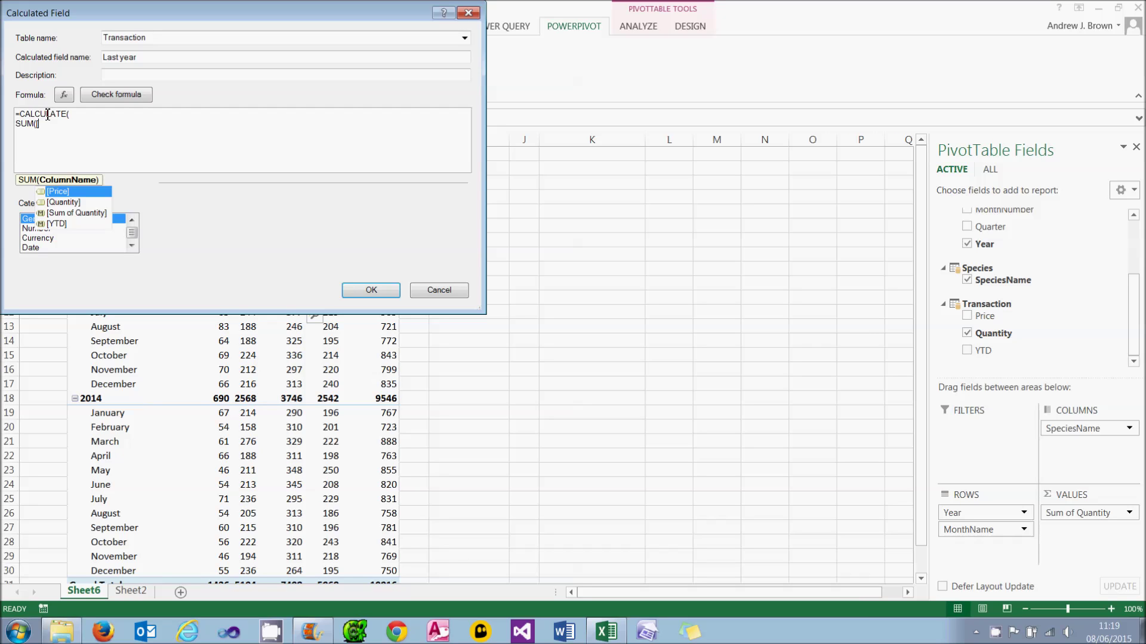
key(Down)
key(Tab)
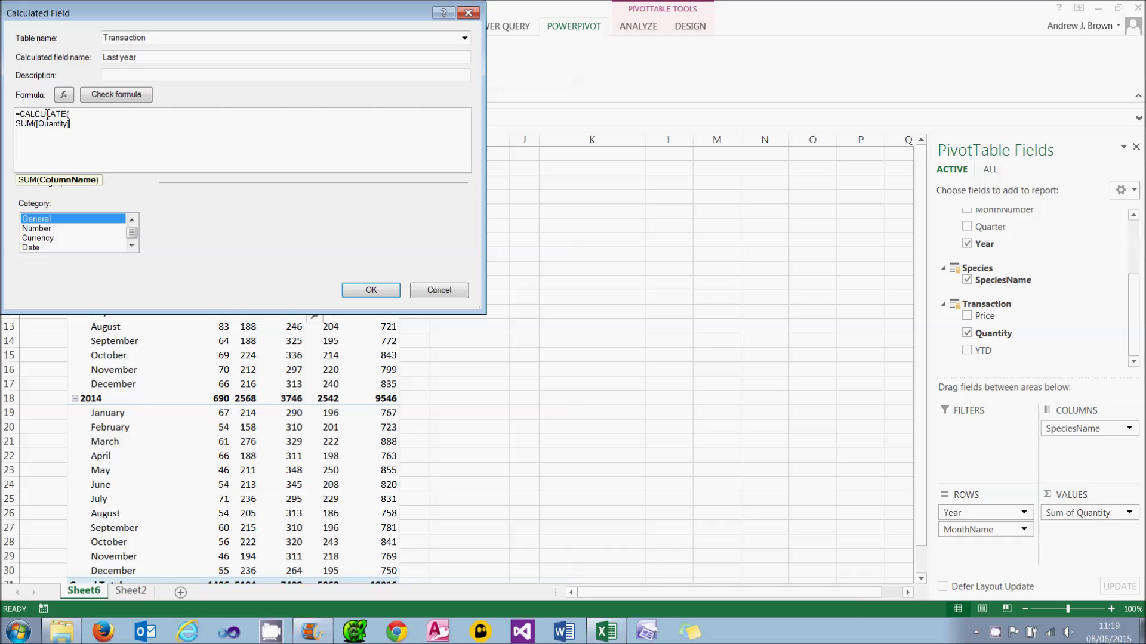
text(),)
key(Return)
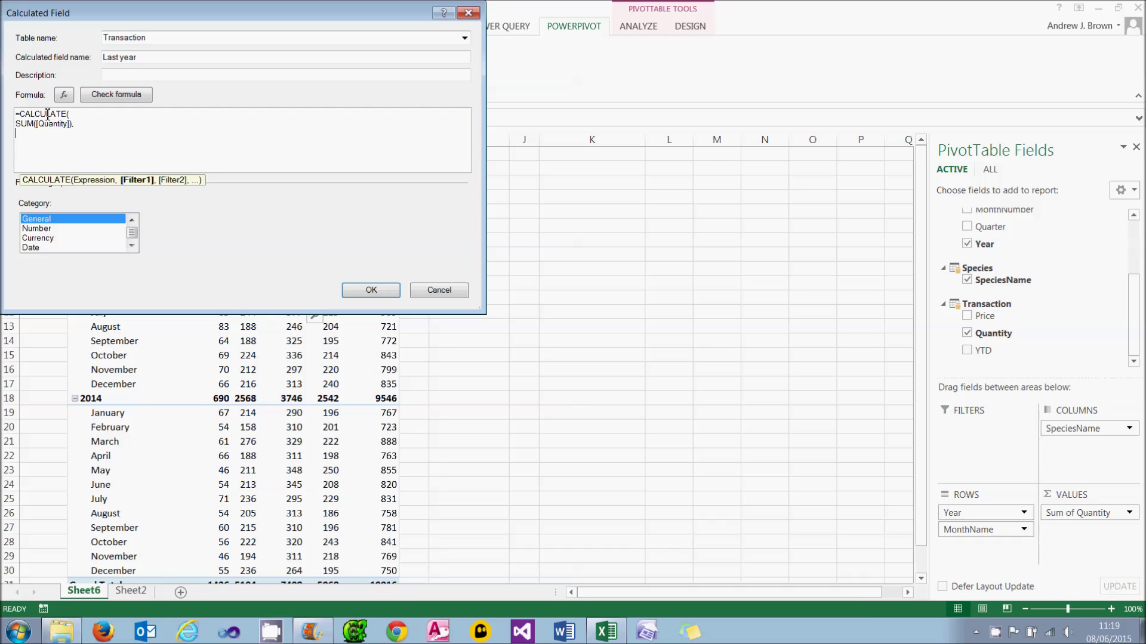
Step: Complete the Last year formula with the filter SAMEPERIODLASTYEAR(Calendar[Date]) and the closing bracket on its own line
text(SAMEPERIODLASTYEAR()
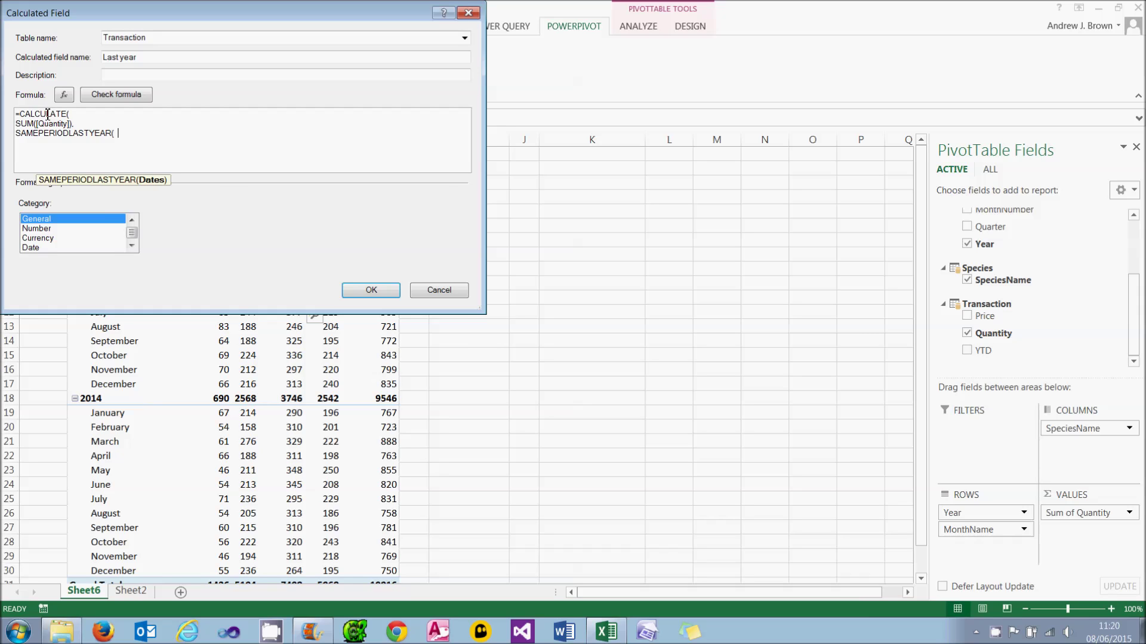
text(ca)
key(Down)
key(Down)
key(Down)
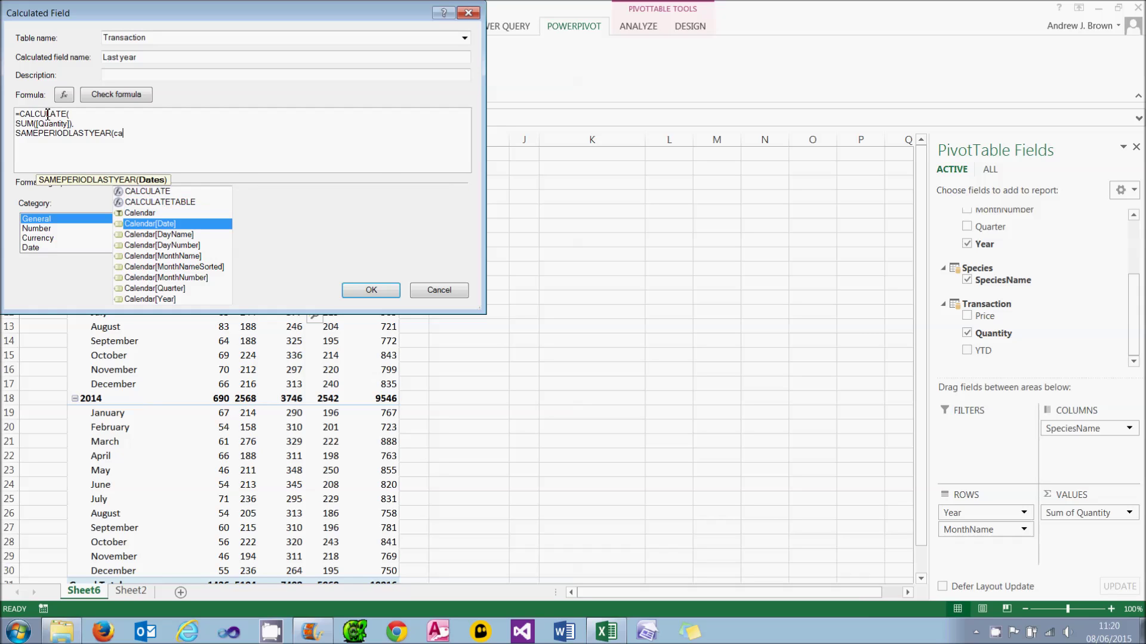
key(Tab)
text())
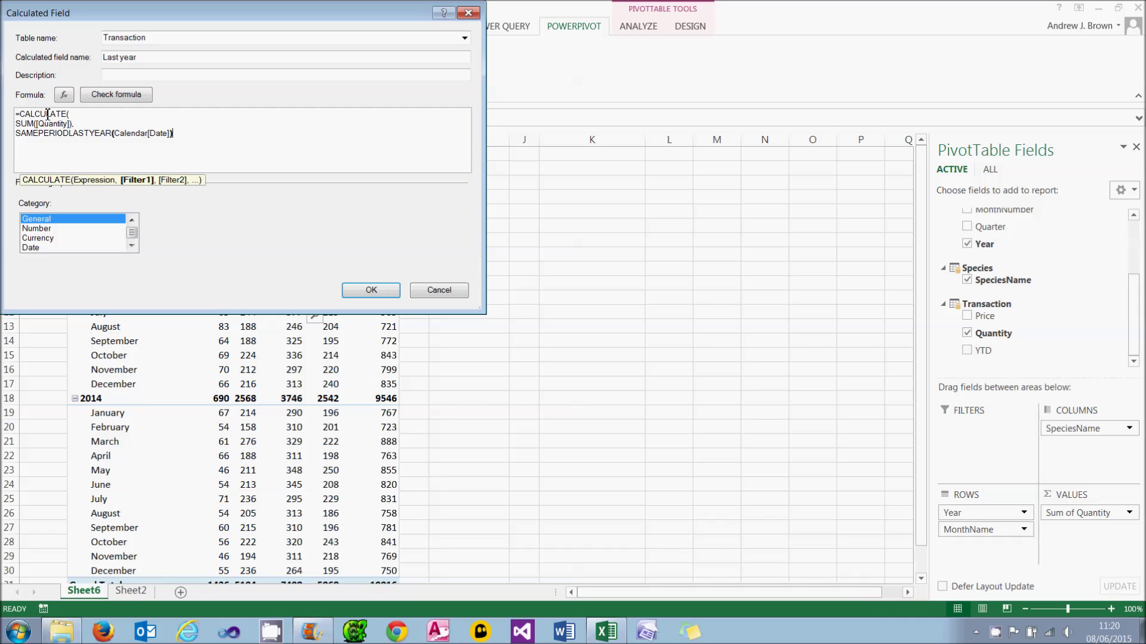
key(Return)
text())
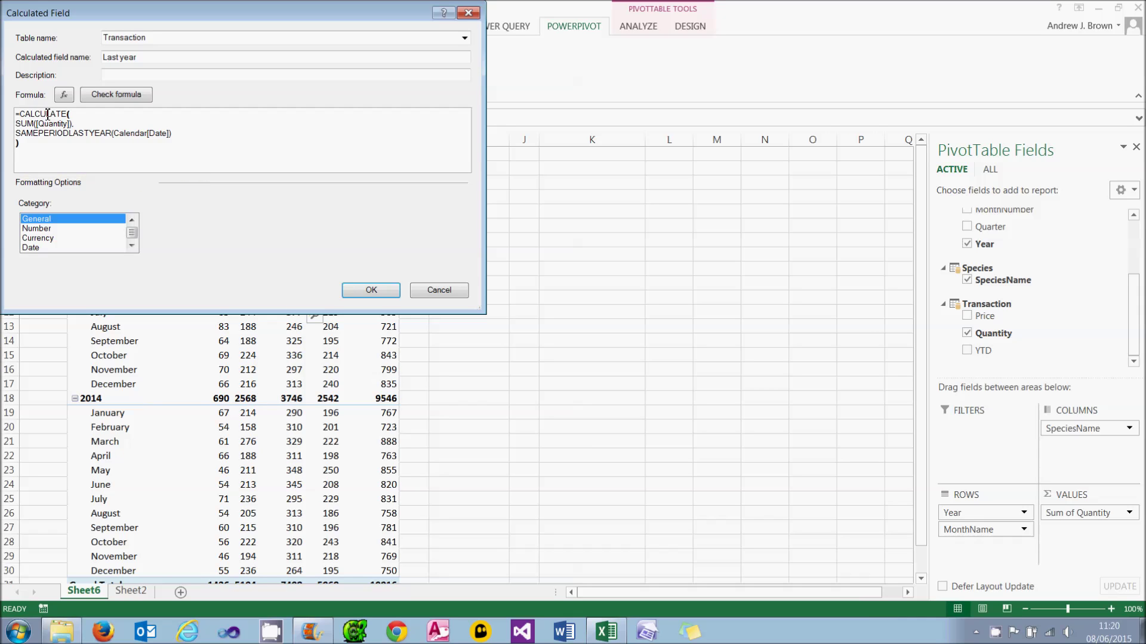
Step: Format the Last year field as a whole number with a 1000 separator and create the field
click(40, 229)
click(370, 220)
click(349, 243)
click(157, 247)
click(369, 291)
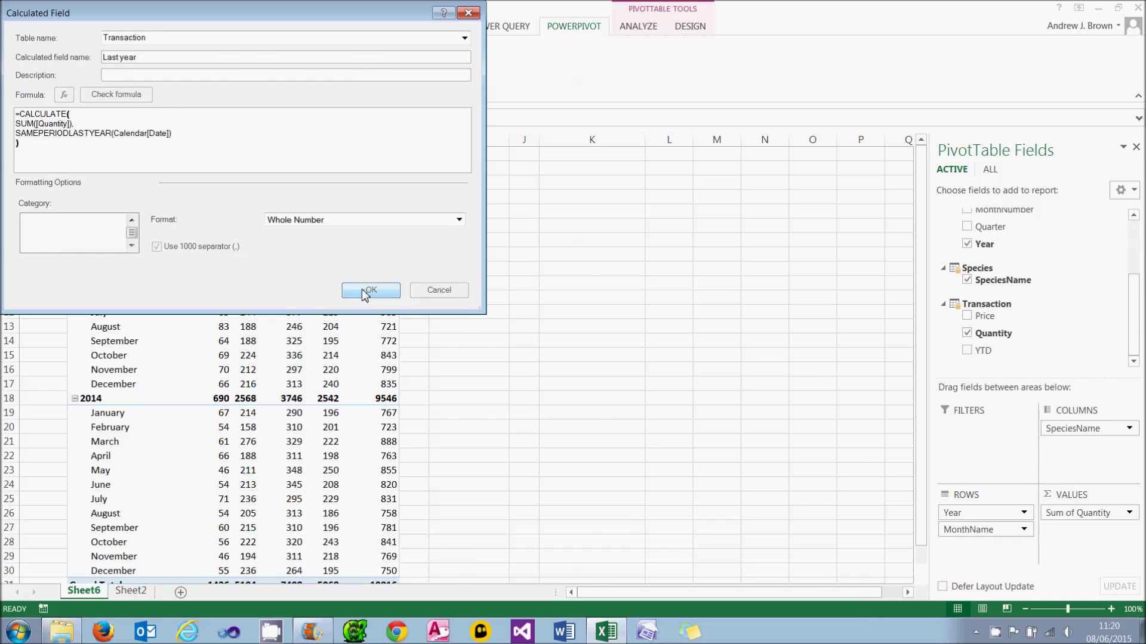
mouse_move(365, 295)
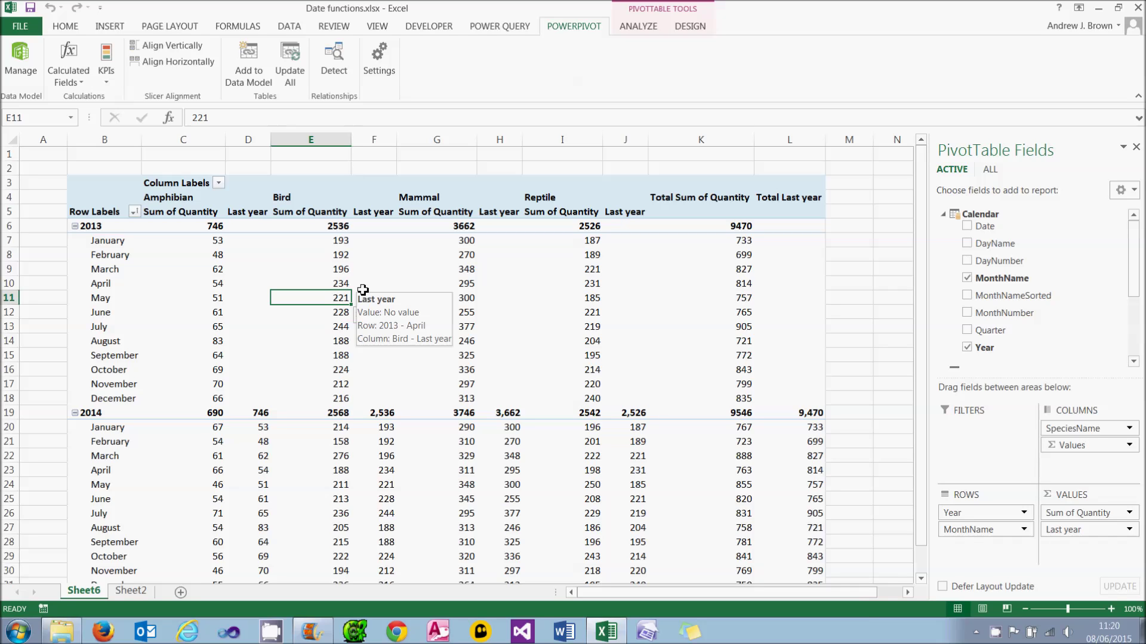
Step: Compare the 2014 Last year values with the 2013 quantities for the Amphibian total and for Bird in March
click(258, 413)
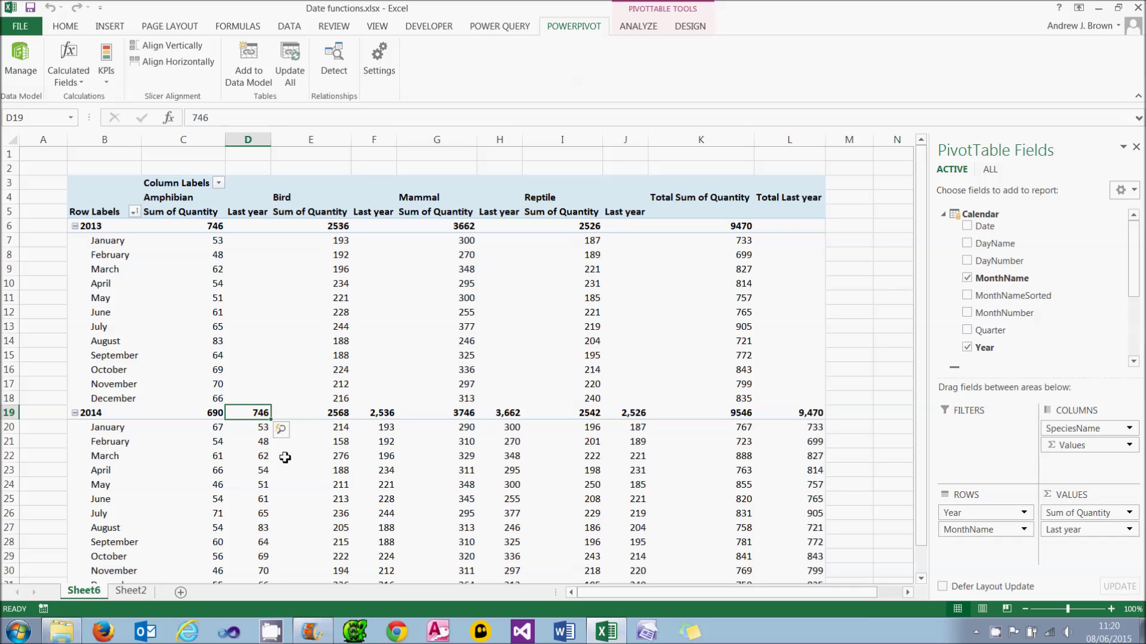
mouse_move(285, 457)
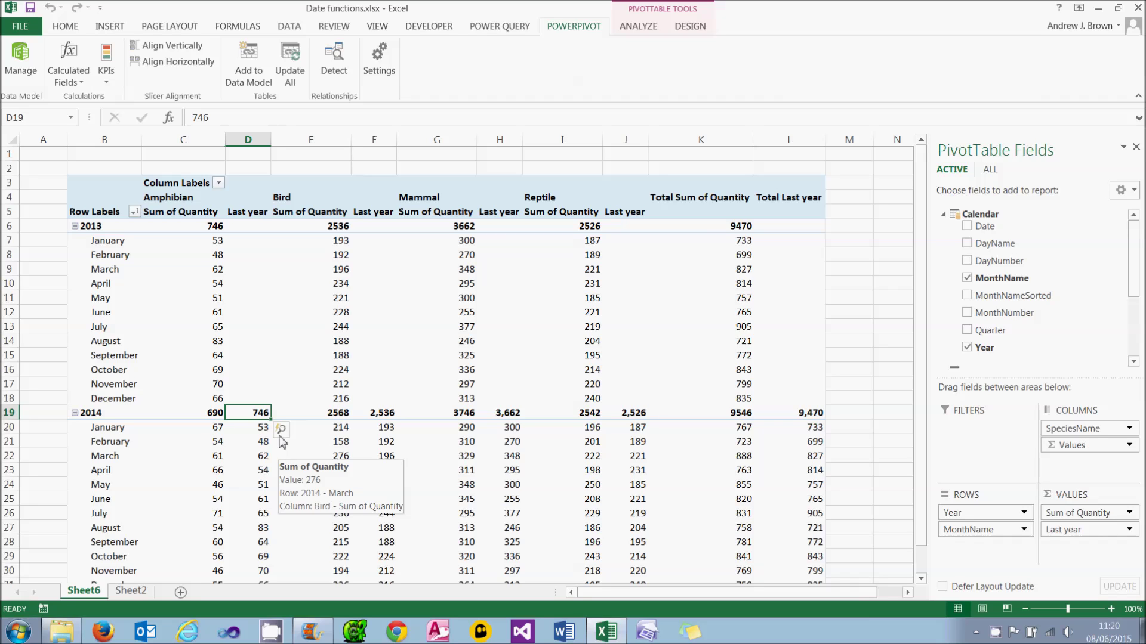
click(214, 228)
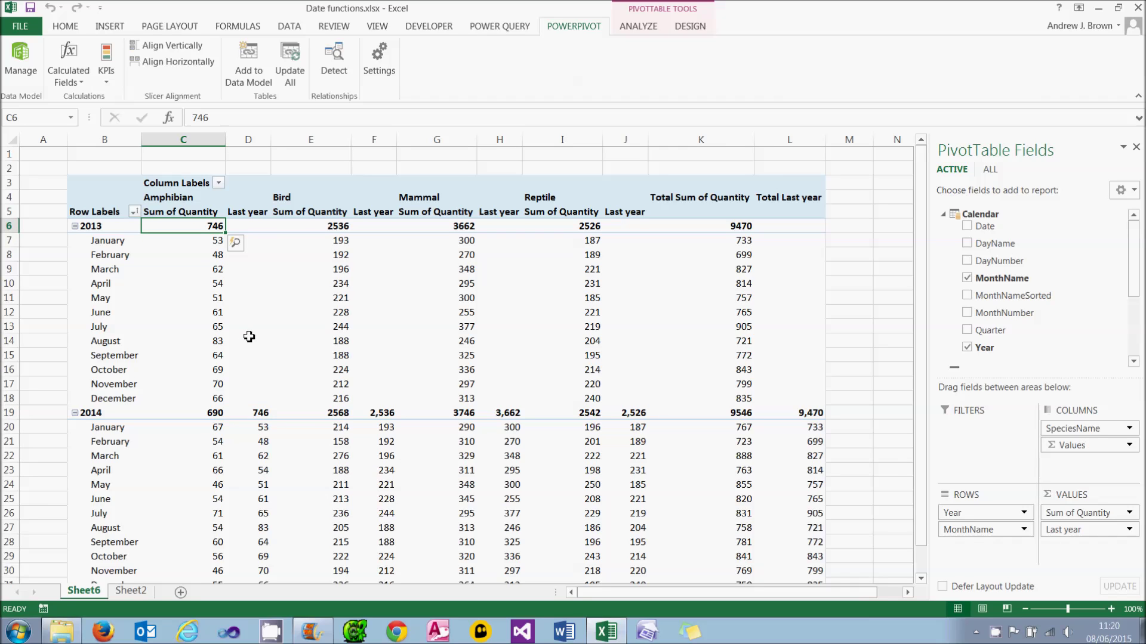
mouse_move(266, 325)
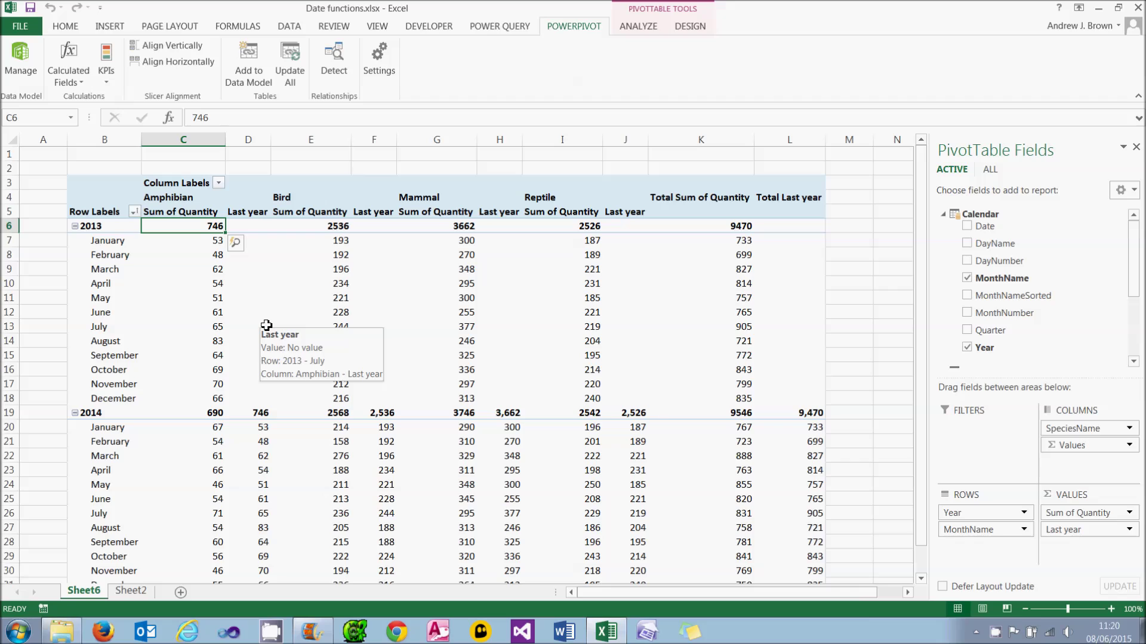
click(385, 458)
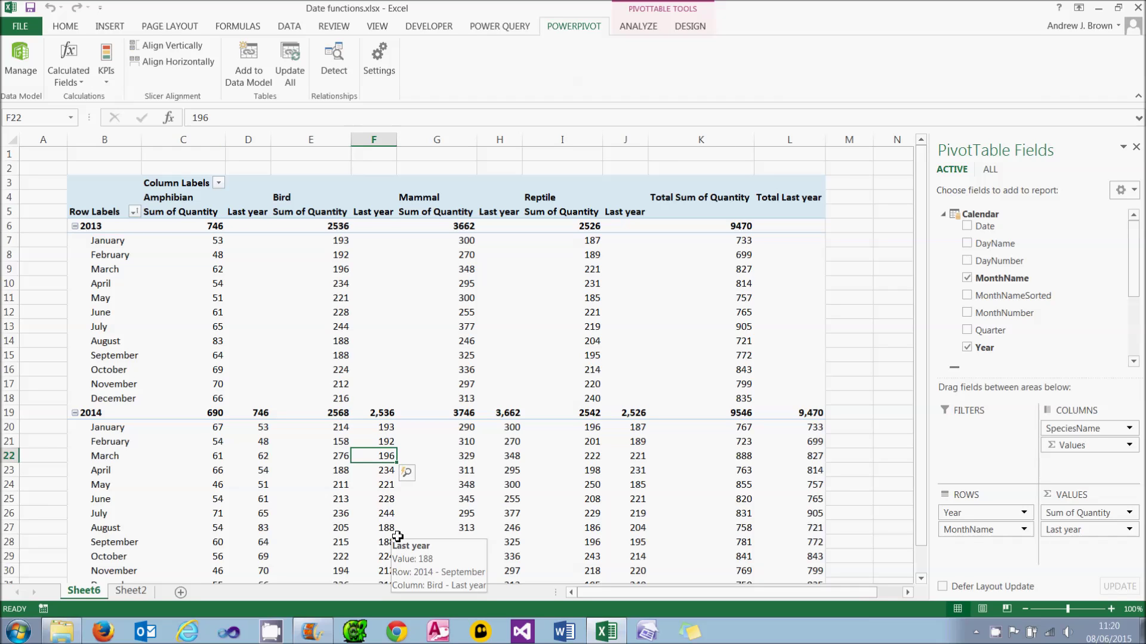
click(341, 269)
mouse_move(352, 352)
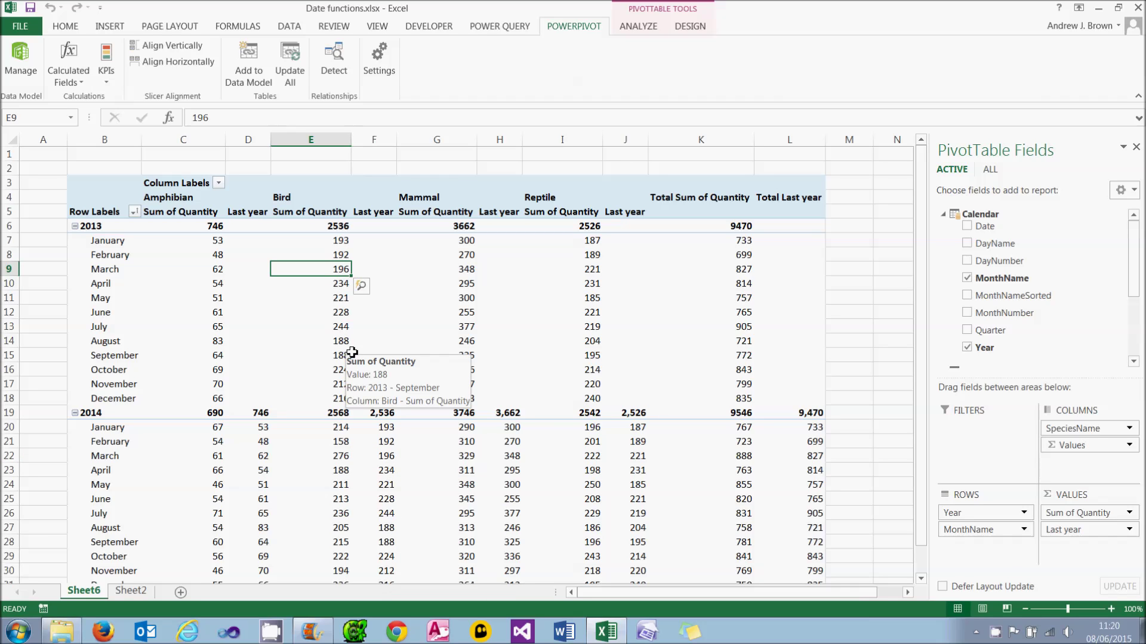
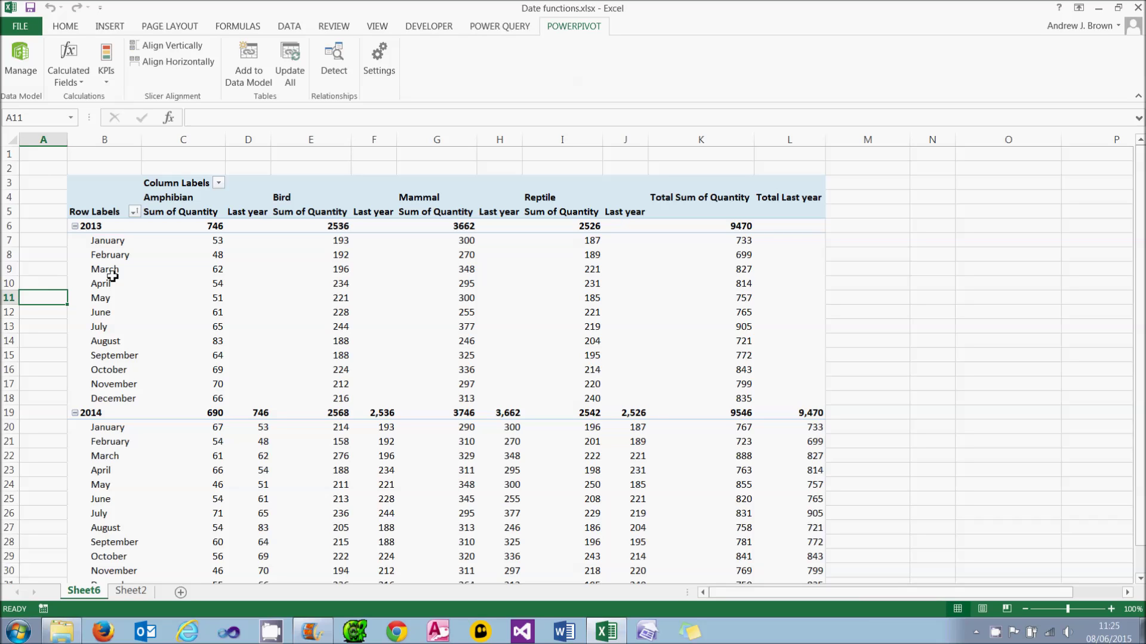
Step: Remove the Last year field from the PivotTable values and open a new calculated field
click(215, 267)
drag(1059, 531, 241, 285)
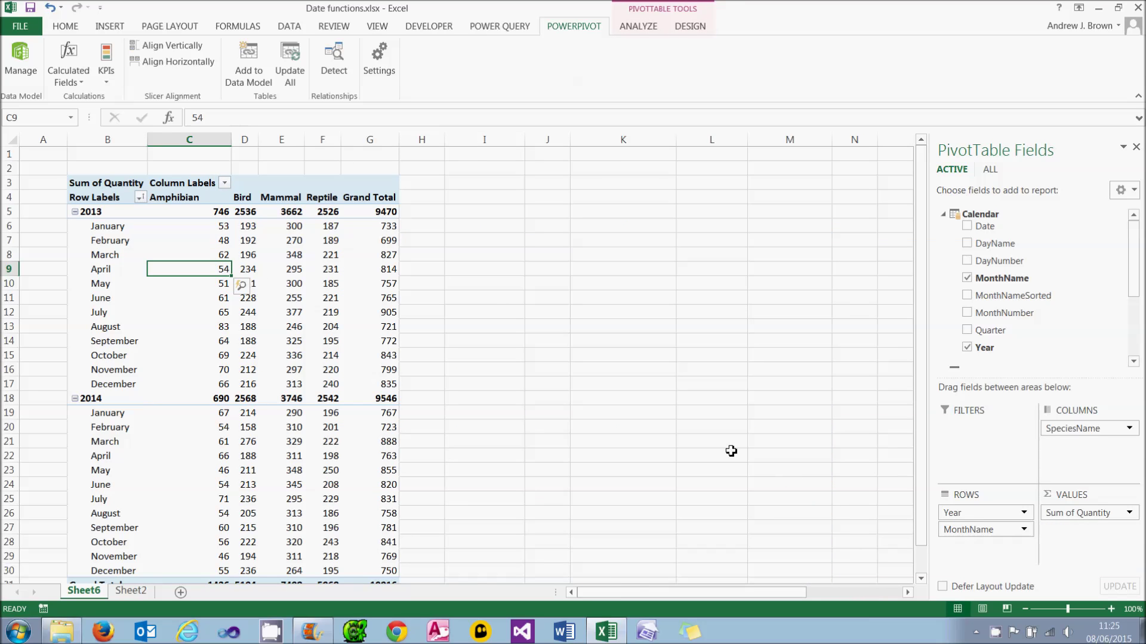
click(69, 66)
click(148, 117)
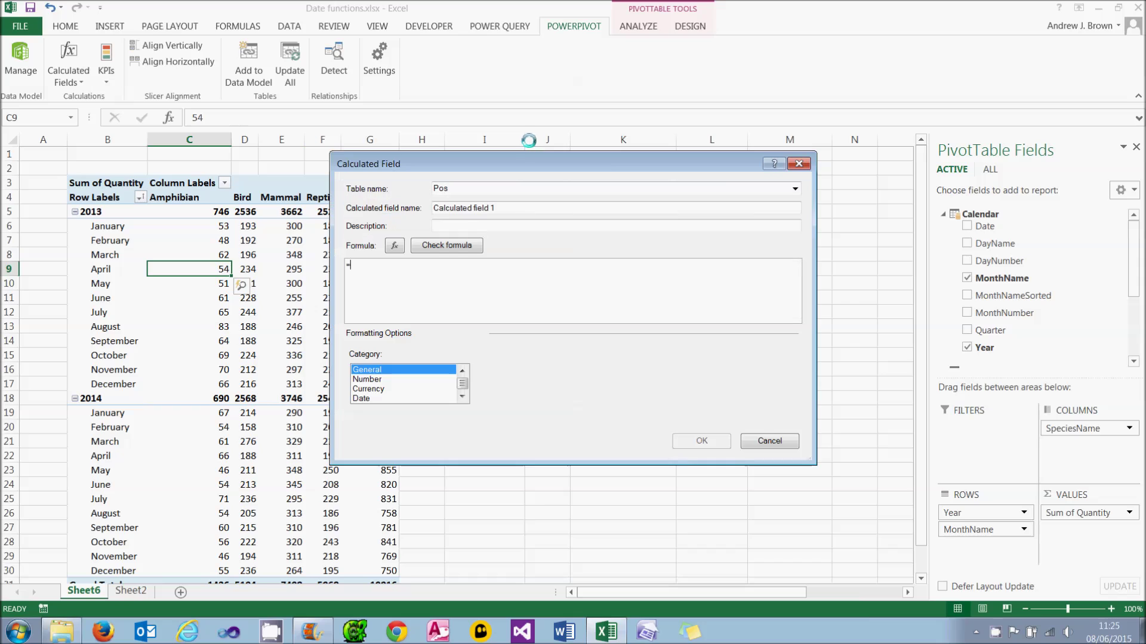
Step: Assign the new calculated field to the Transaction table and name it Two quarters ago
click(794, 189)
click(580, 212)
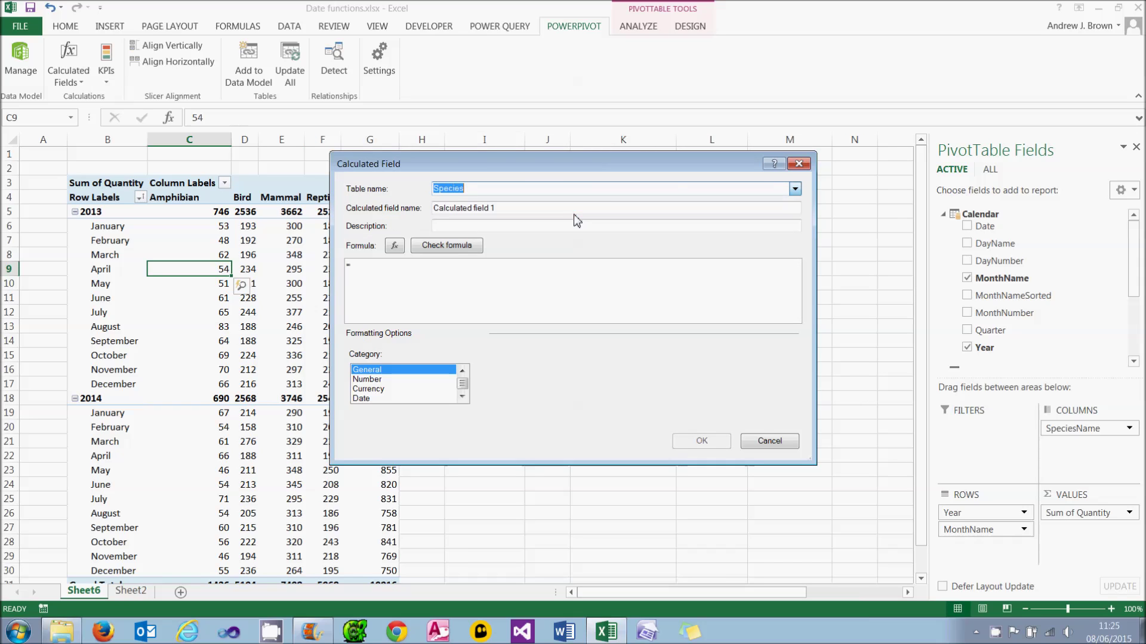
click(795, 189)
click(553, 221)
key(Tab)
text(Tw)
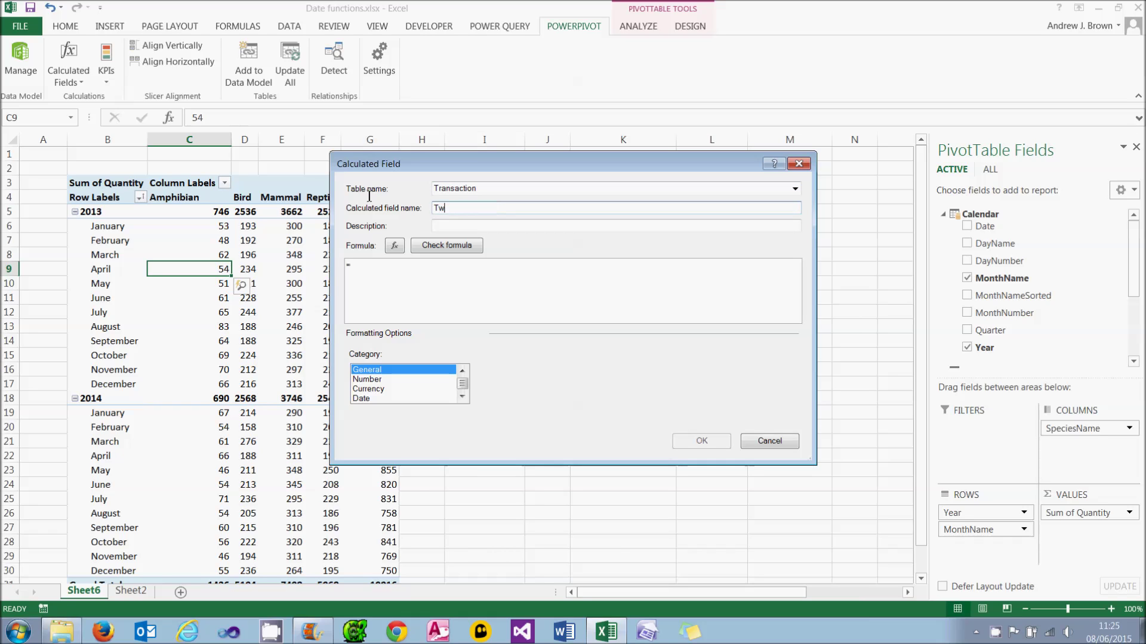
text(o quarters ago)
Step: Begin the Two quarters ago formula with =CALCULATE( and [Sum of Quantity], as its expression, on separate lines
click(376, 276)
key(Caps_Lock)
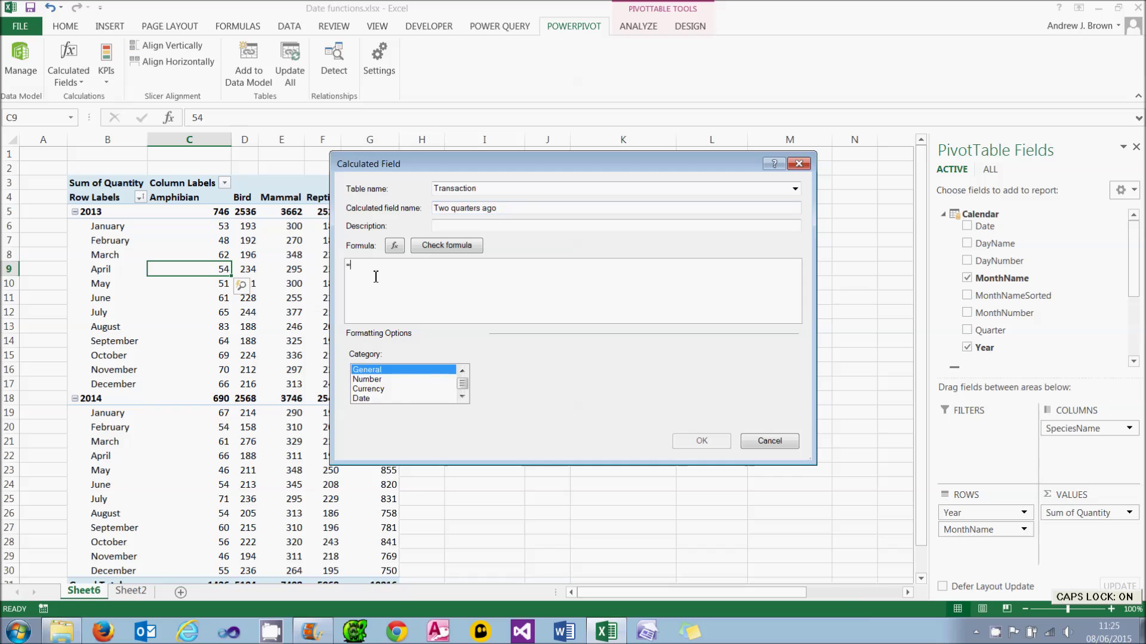
text(CAL)
key(Tab)
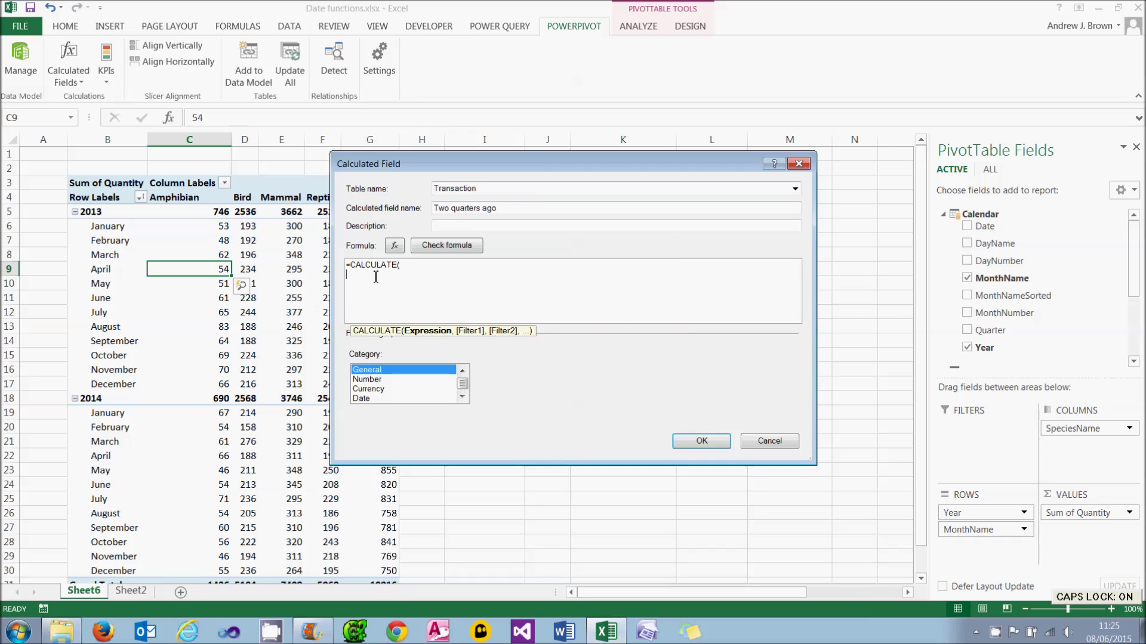
text([S)
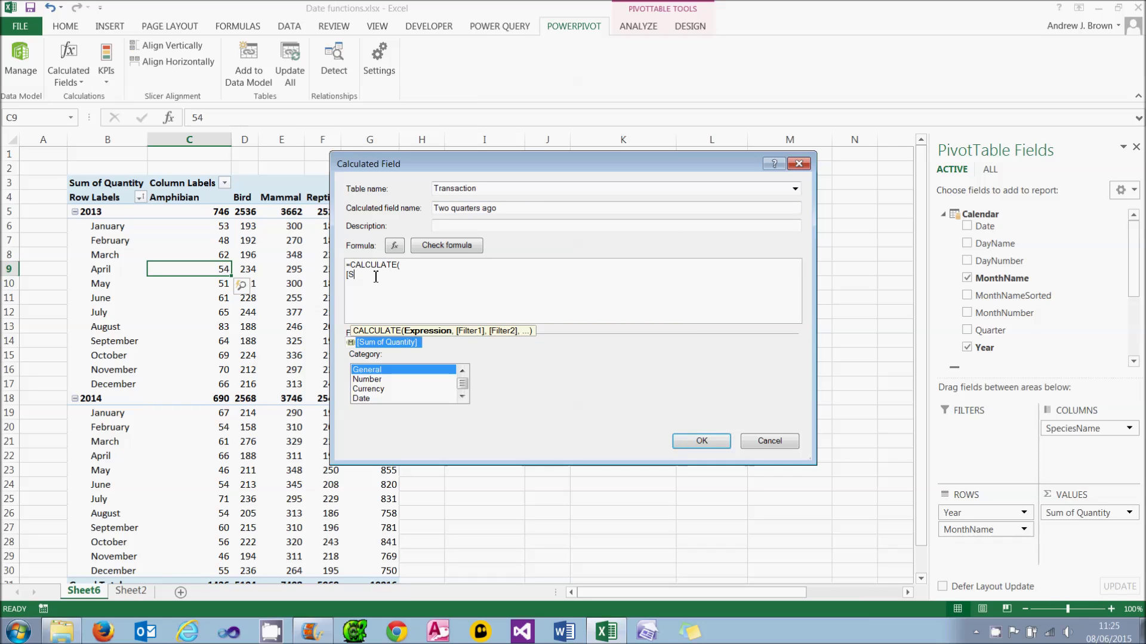
key(Tab)
text(,)
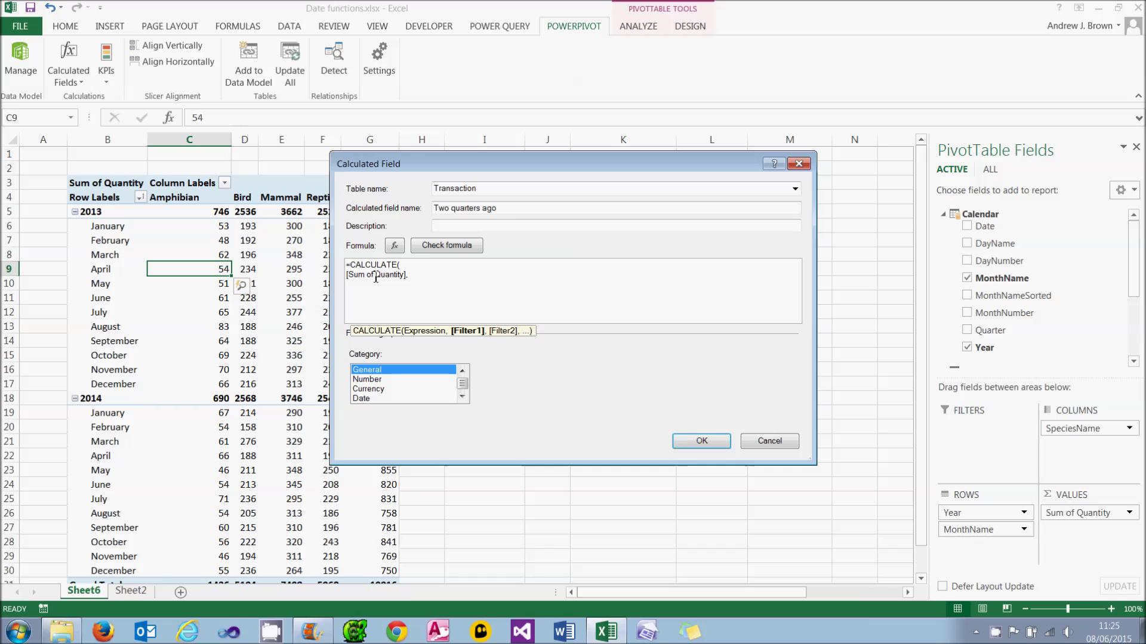
Step: Start the filter argument on a new line with DATEADD(Calendar[Date],
text(D)
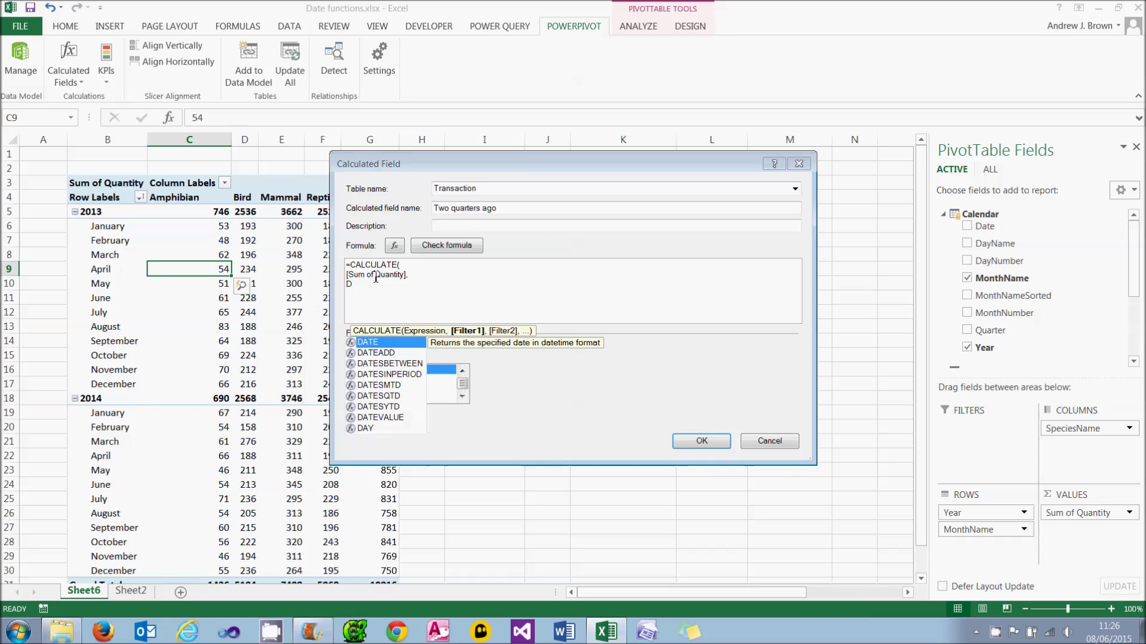
text(ATEADD()
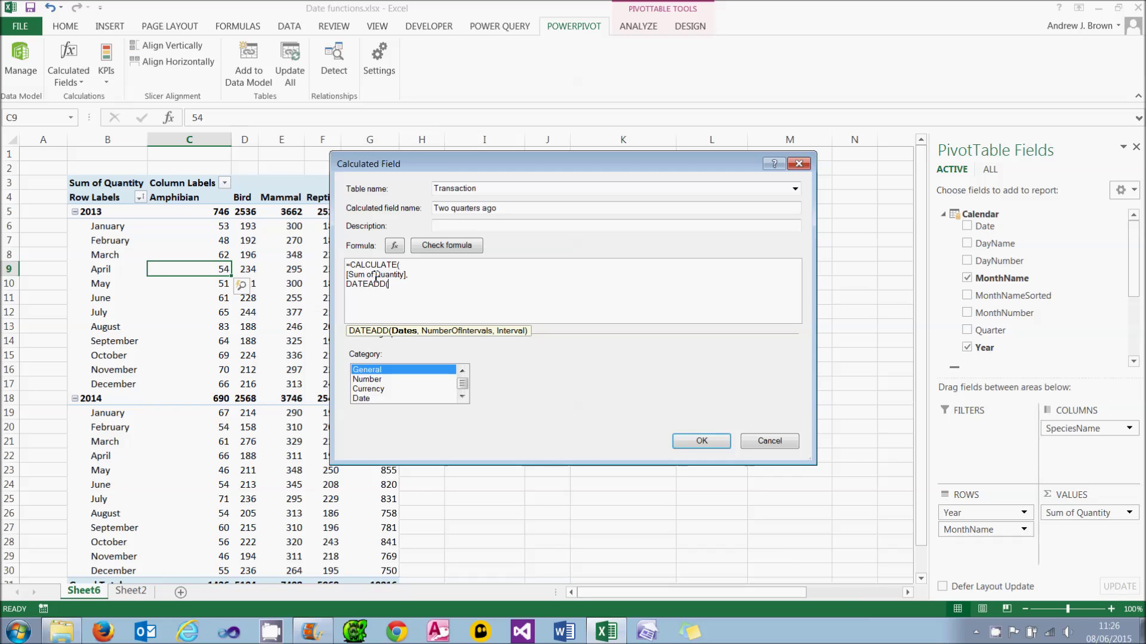
text(CA)
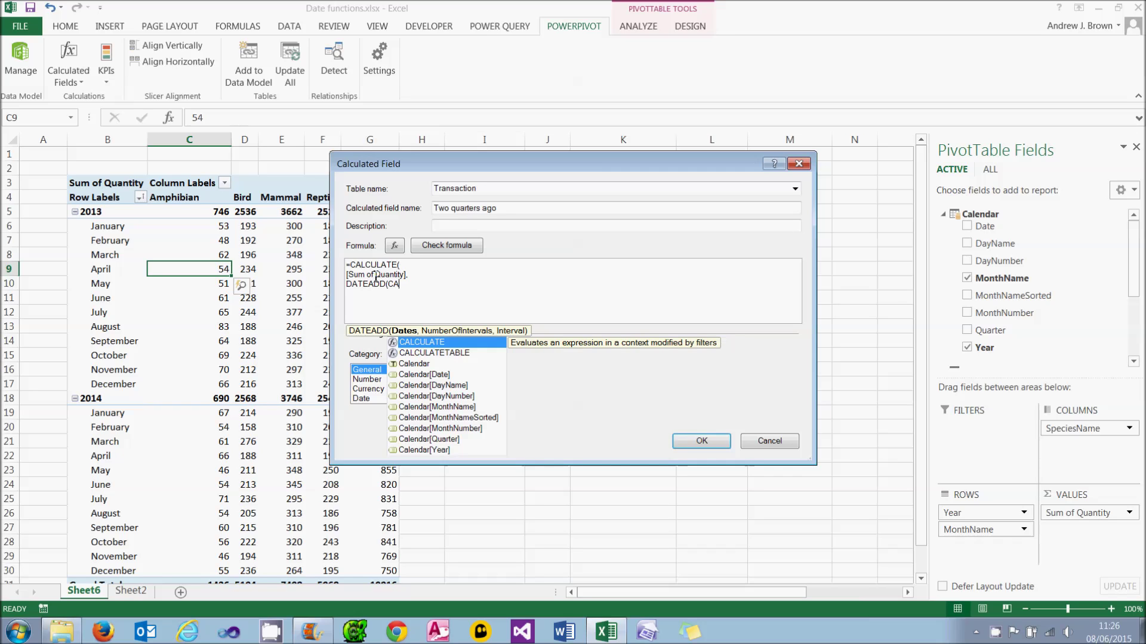
key(Down)
key(Down)
key(Down)
key(Tab)
text(,)
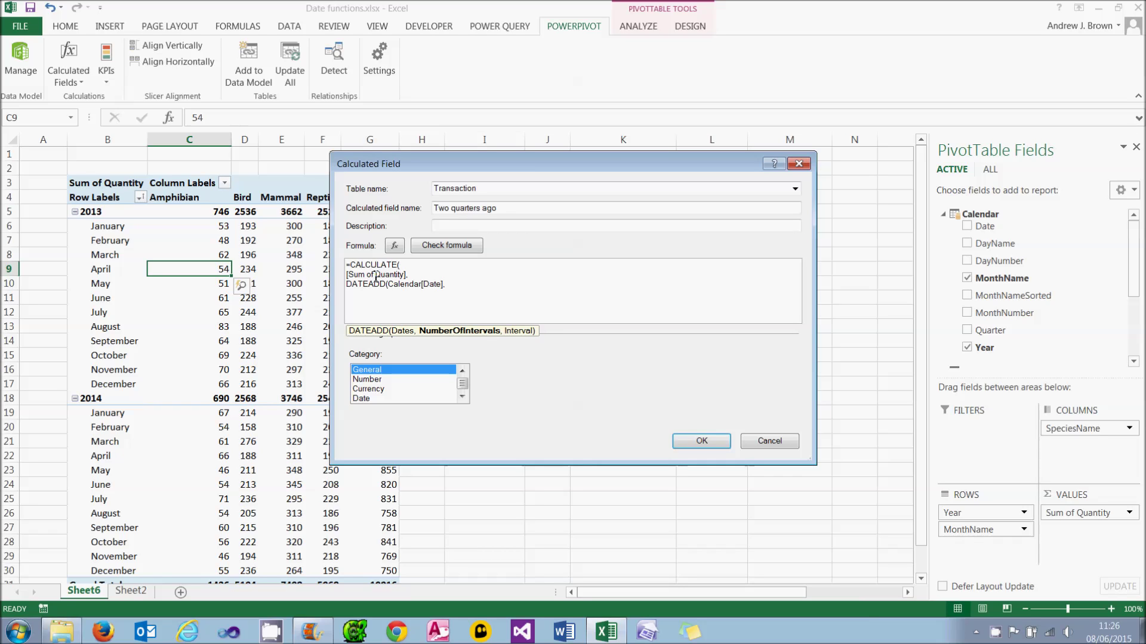
Step: Complete the DATEADD filter with -2,Quarter) and put the formula's closing bracket on its own line
text(-2,)
key(BackSpace)
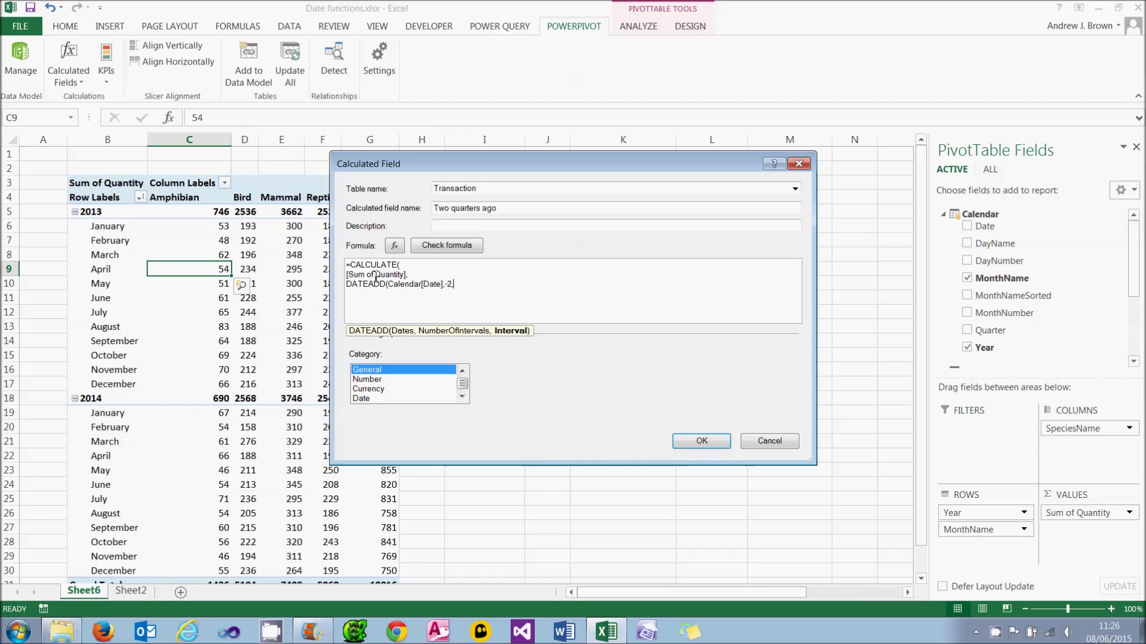
text(,q)
key(BackSpace)
text(Quarter))
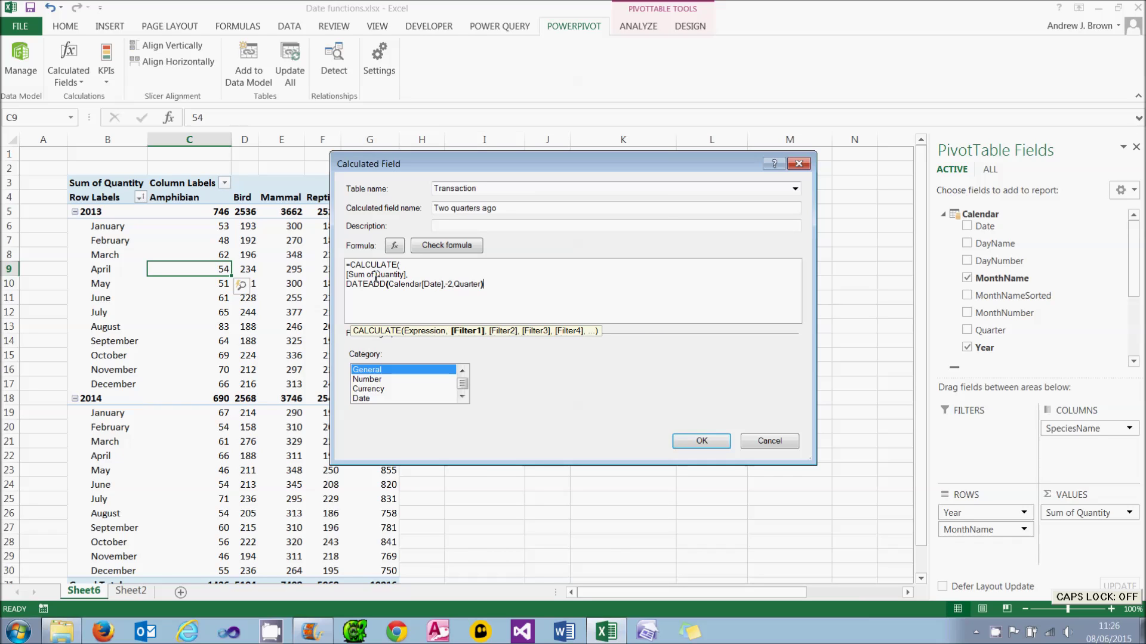
key(Return)
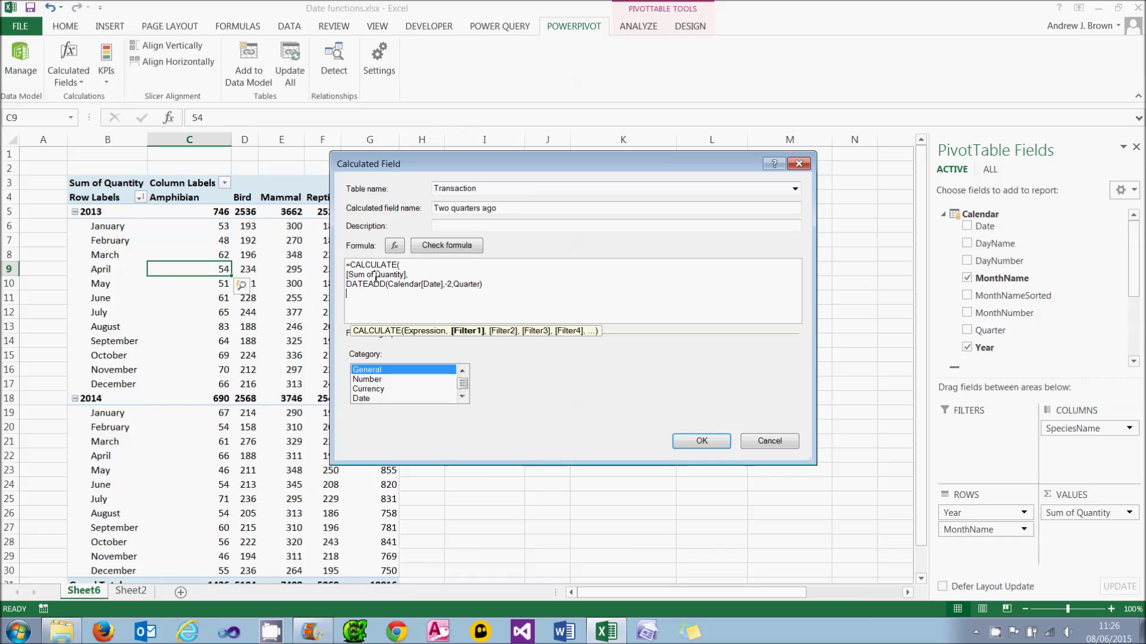
text())
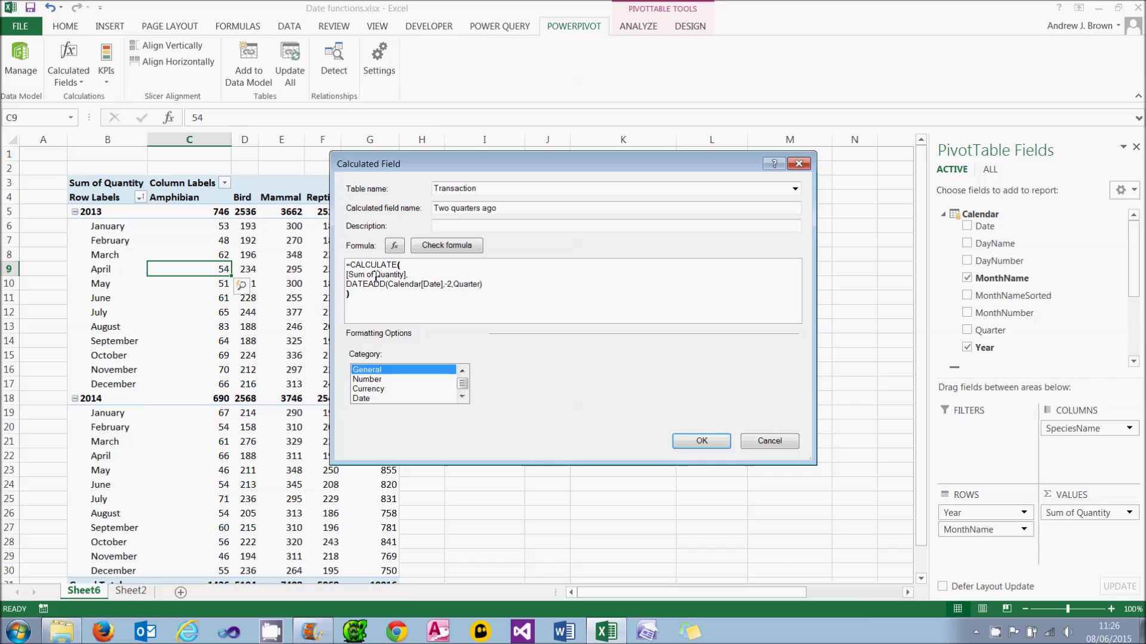
Step: Format the Two quarters ago field as a whole number with a 1000 separator and create the field
click(368, 379)
click(615, 371)
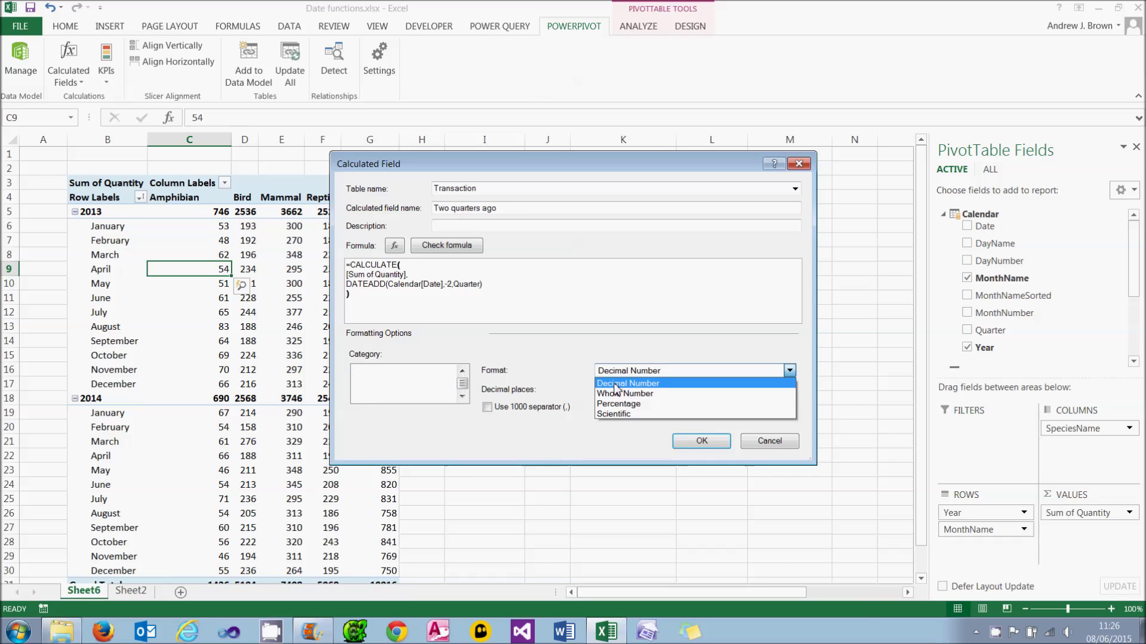
click(621, 393)
click(716, 444)
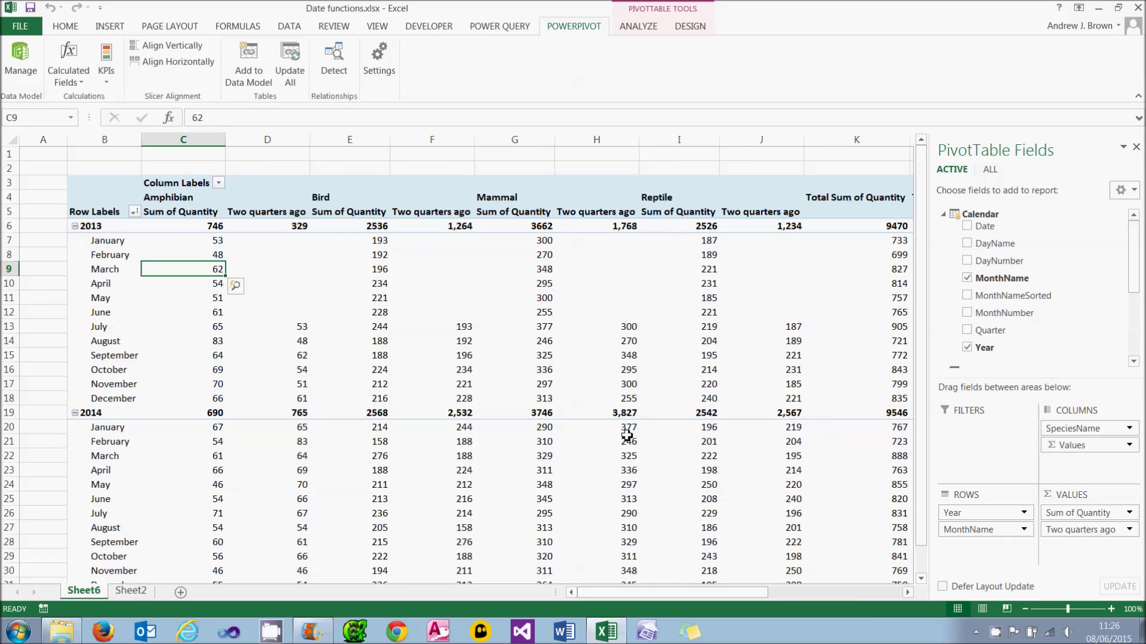
Step: Compare the Amphibian Two quarters ago value for July 2013 with the January 2013 quantity
click(300, 327)
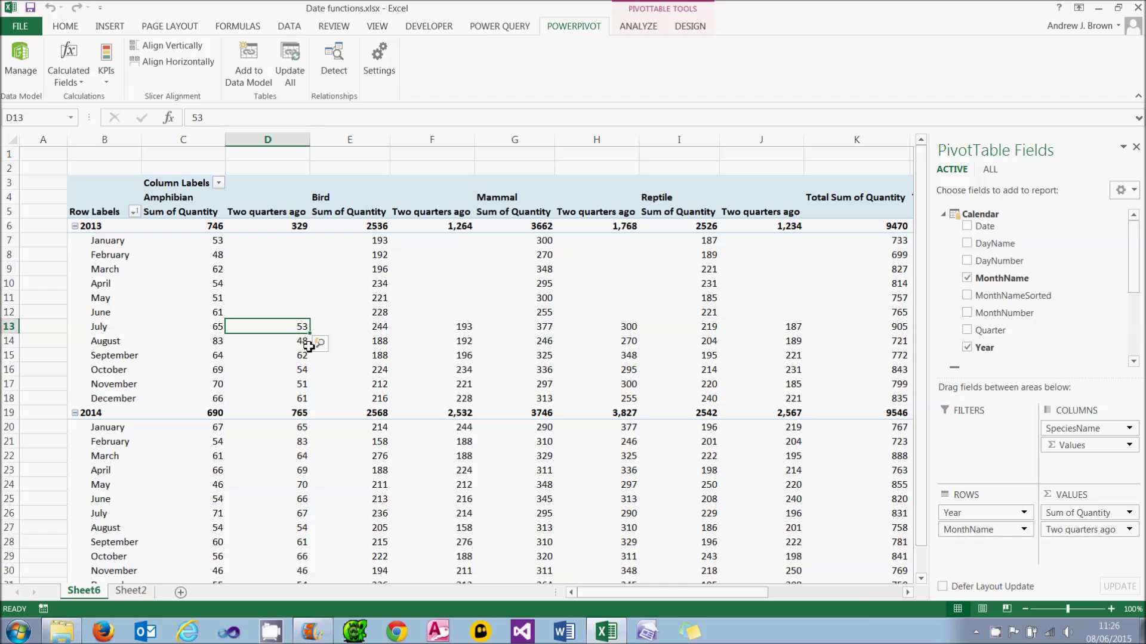
click(213, 238)
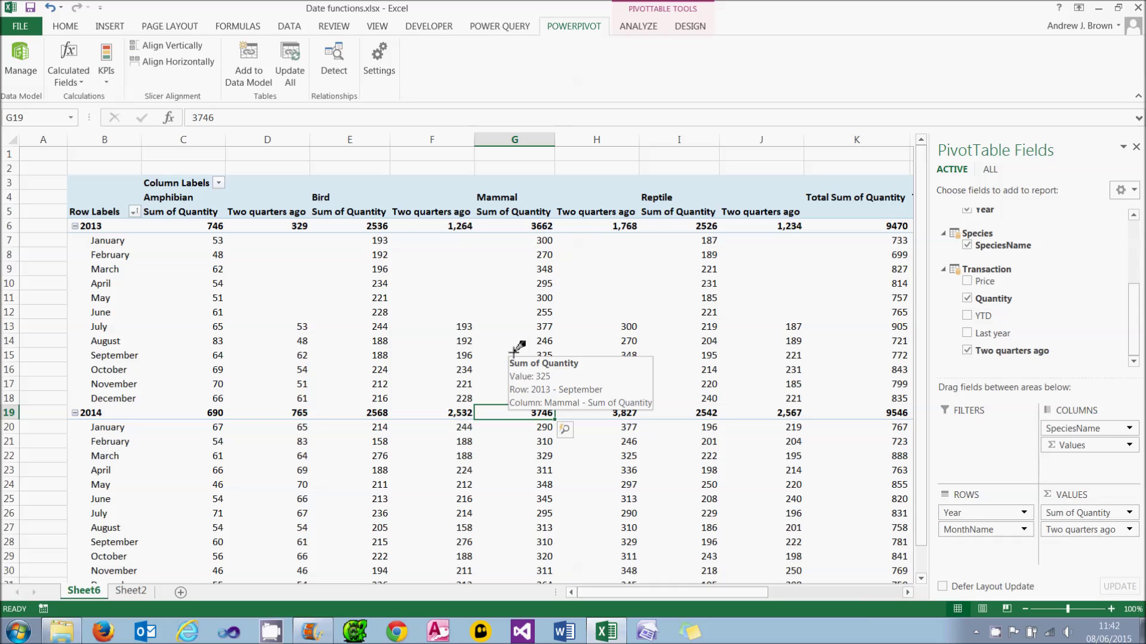
Step: Remove Sum of Quantity from the PivotTable values and open a new calculated field
drag(1065, 512, 821, 457)
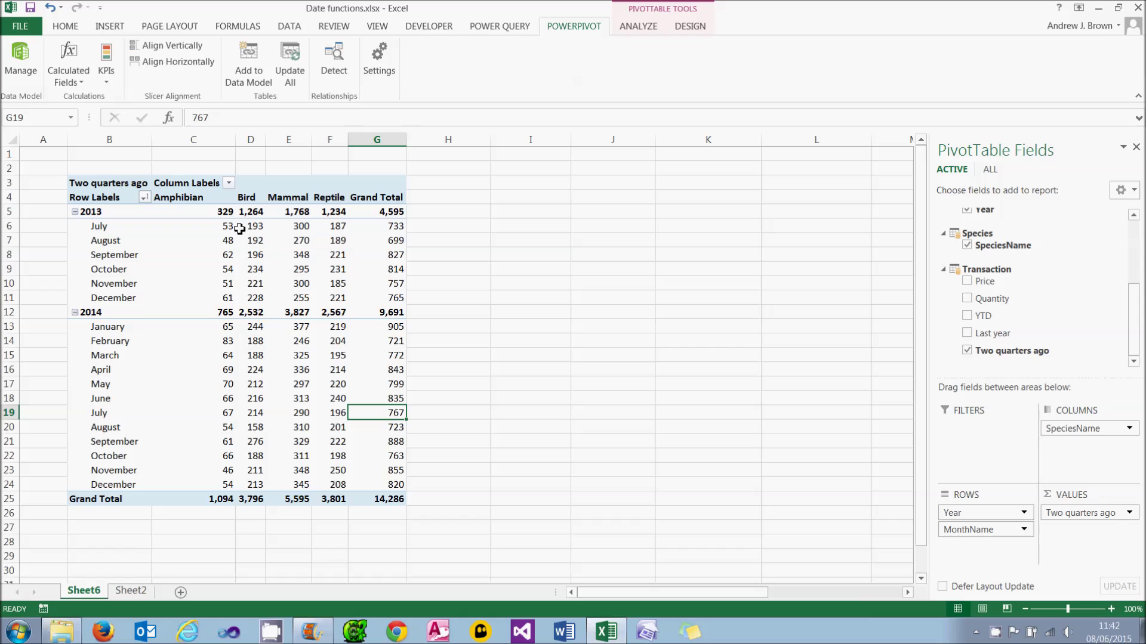
mouse_move(239, 229)
click(69, 76)
click(95, 101)
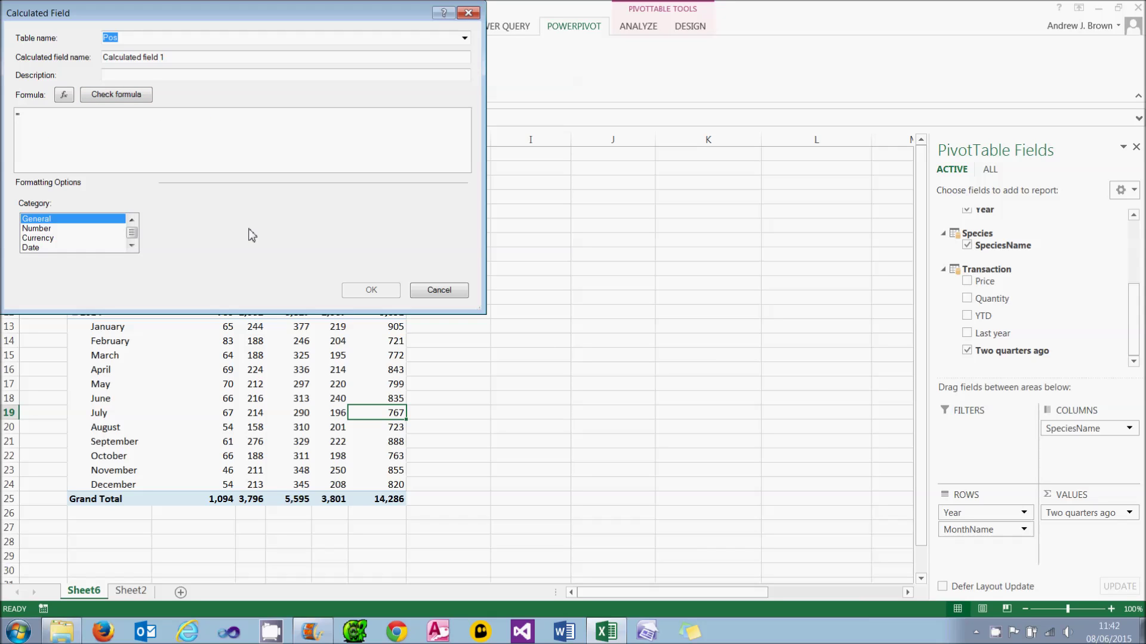
Step: Assign the new calculated field to the Transaction table and name it Two quarters ago 2
click(263, 38)
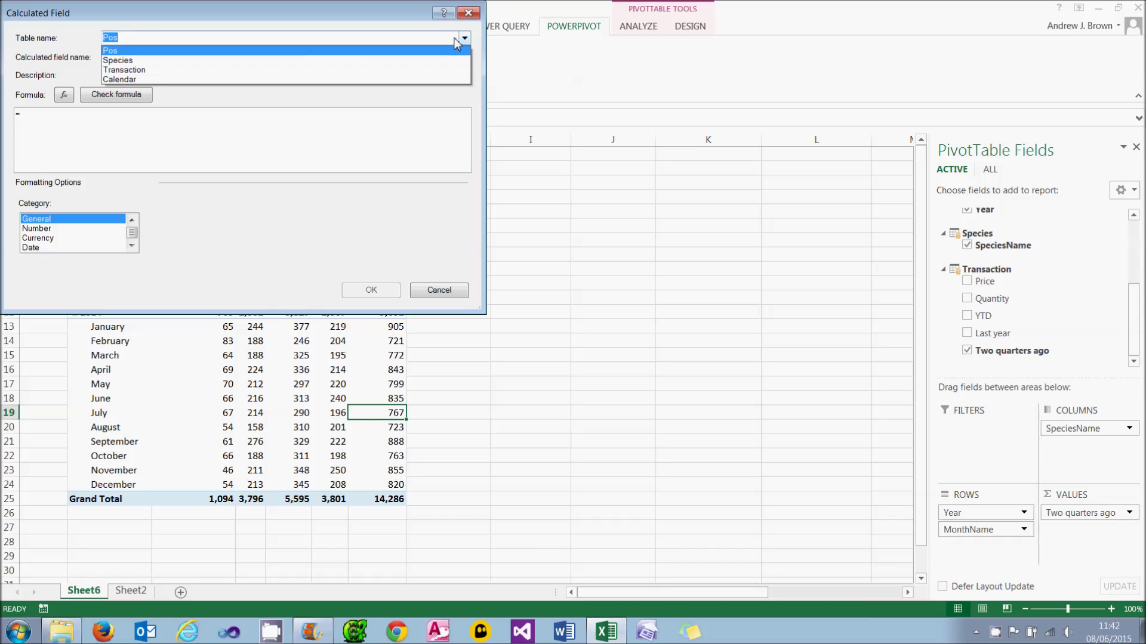
click(265, 70)
key(Tab)
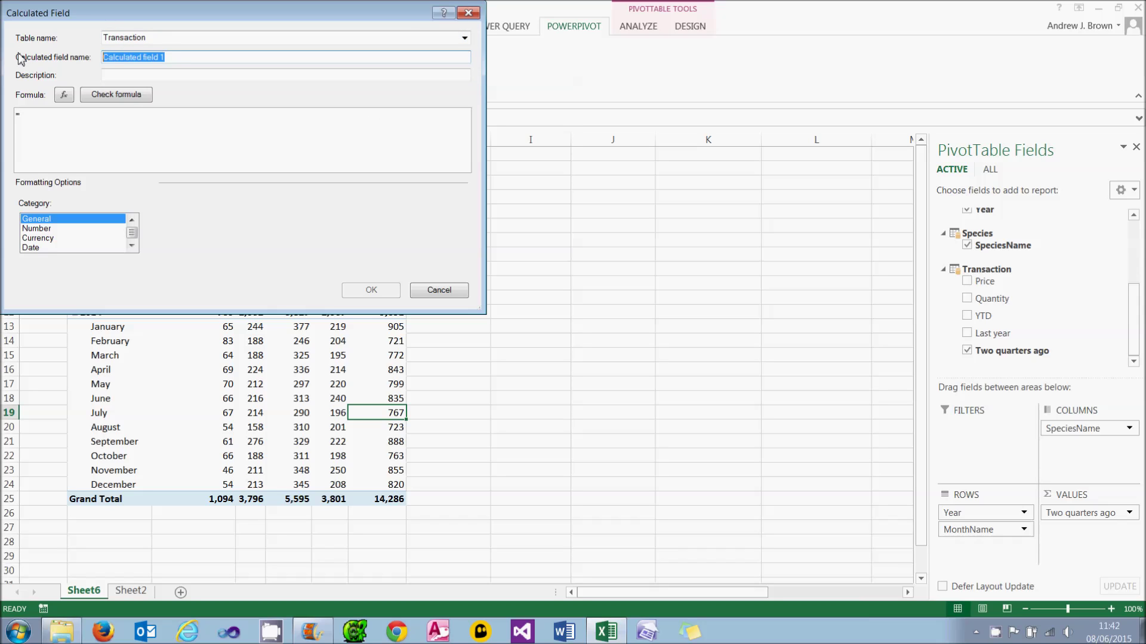
text(Two quarters ago 2)
Step: Begin the Two quarters ago 2 formula with =CALCULATE( and [Sum of Quantity], as its expression, on separate lines
click(141, 126)
key(Caps_Lock)
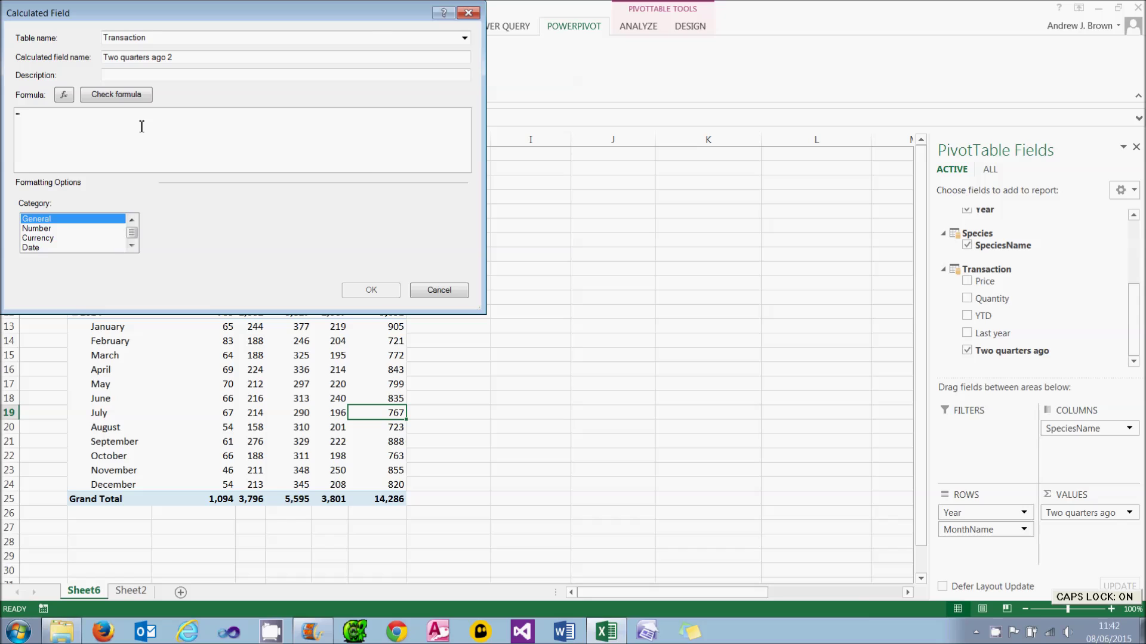
text(CA)
key(Tab)
key(Return)
key(Caps_Lock)
text([S)
key(Tab)
text(,)
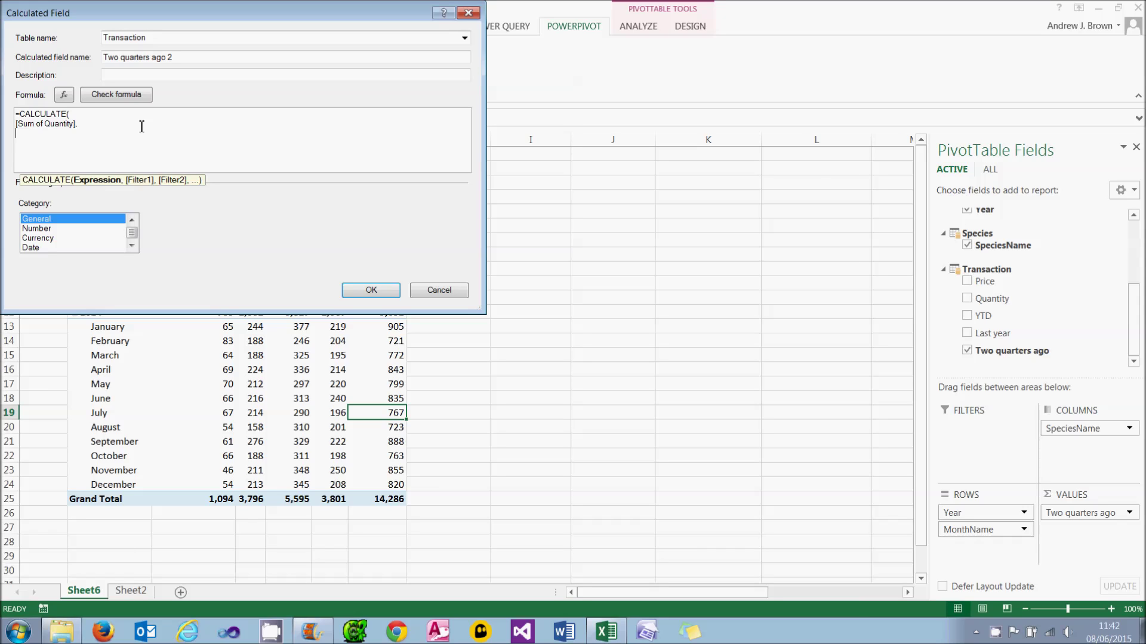
Step: Insert the PARALLELPERIOD( function as the filter argument on a new line of the formula
text(PA)
key(BackSpace)
key(BackSpace)
text(PAR)
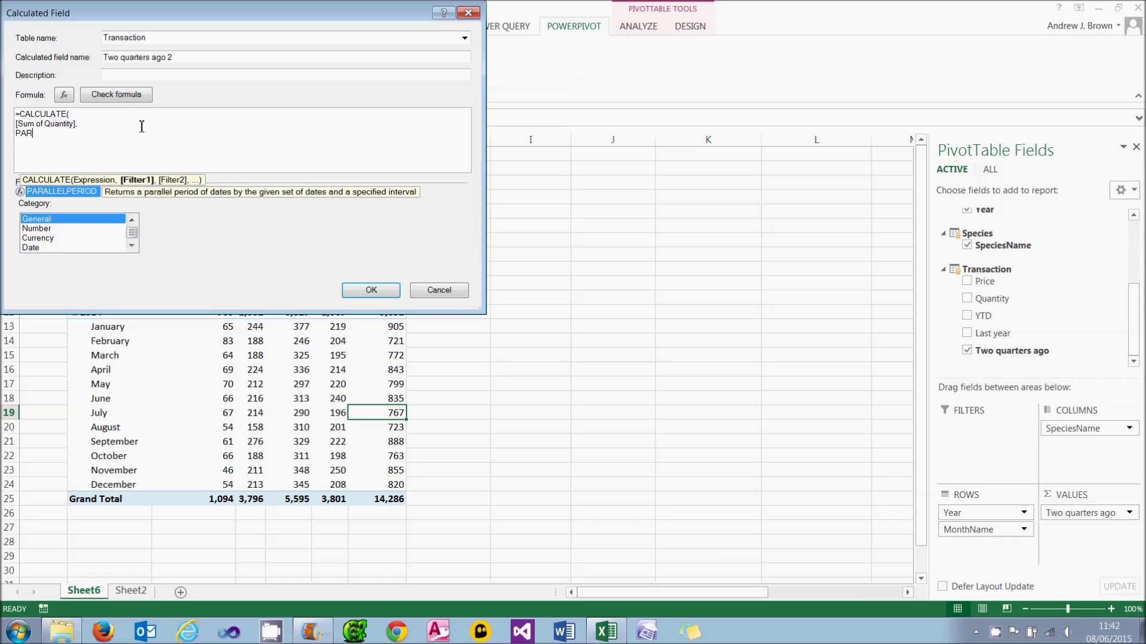
key(Tab)
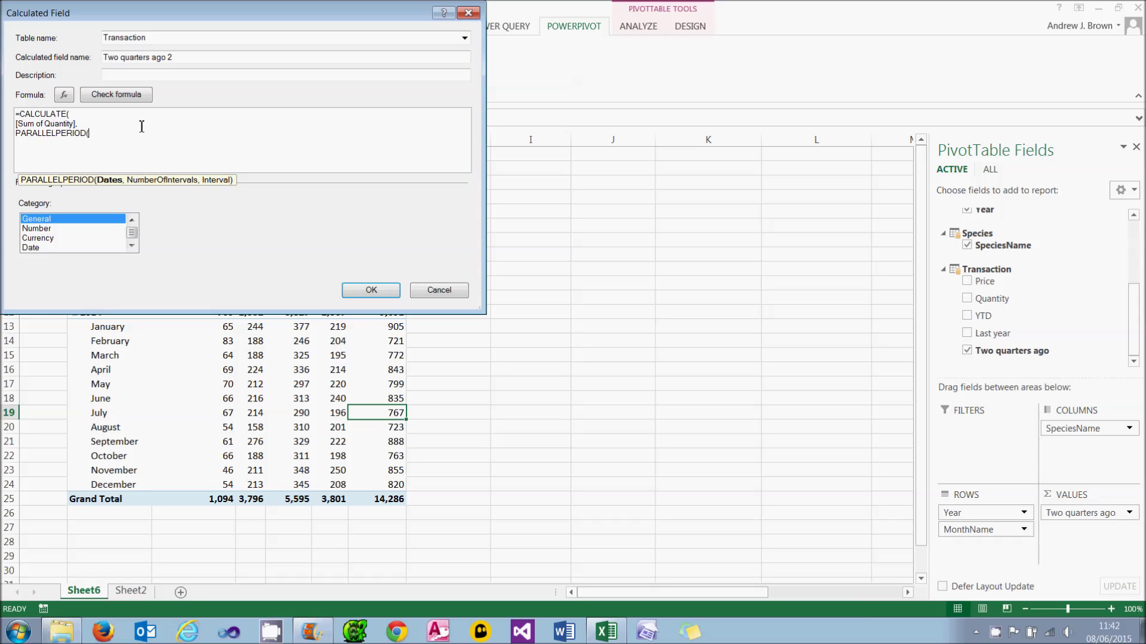
Step: Complete the PARALLELPERIOD filter with Calendar[Date],-2,qUARTER) and put the formula's closing bracket on its own line
text(CA)
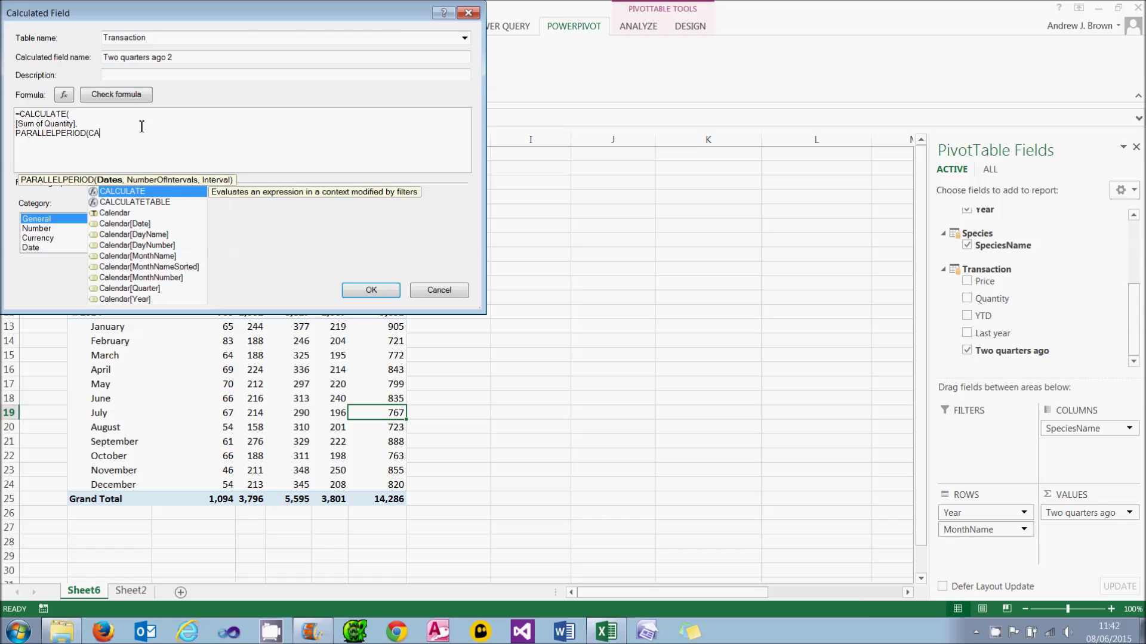
key(Down)
key(Down)
key(Down)
key(Down)
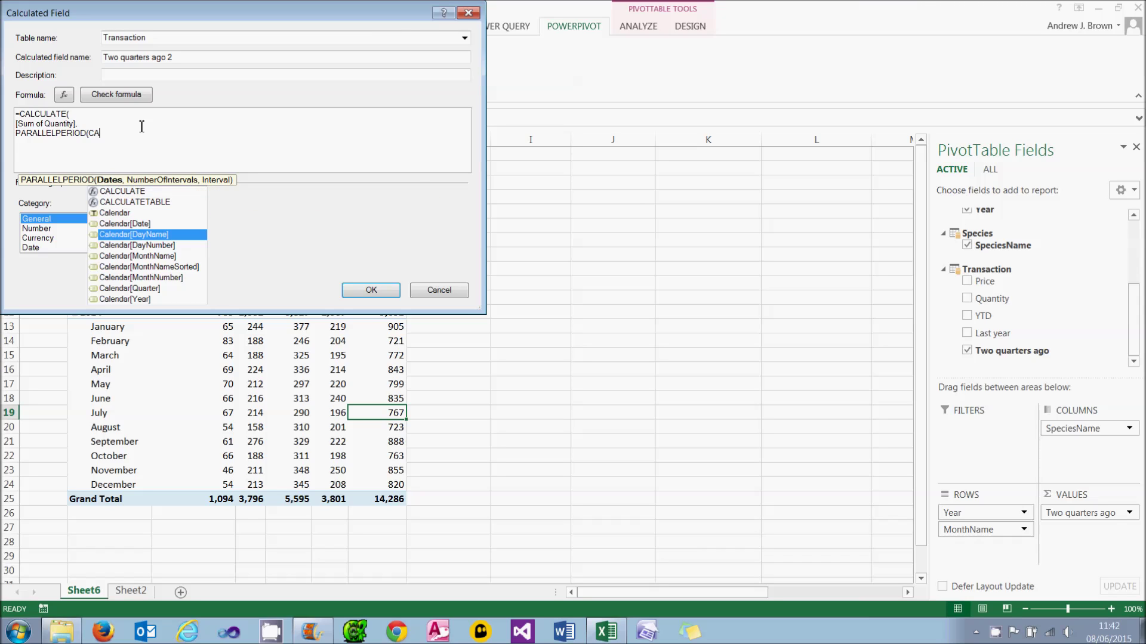
key(Up)
key(Tab)
text(,-)
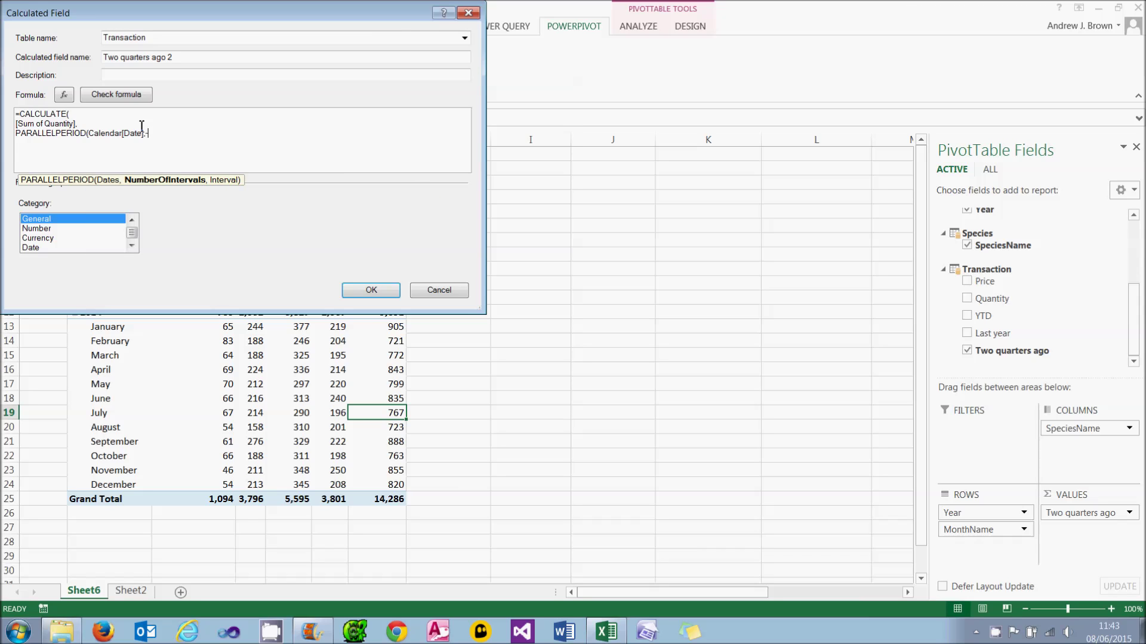
text(2,)
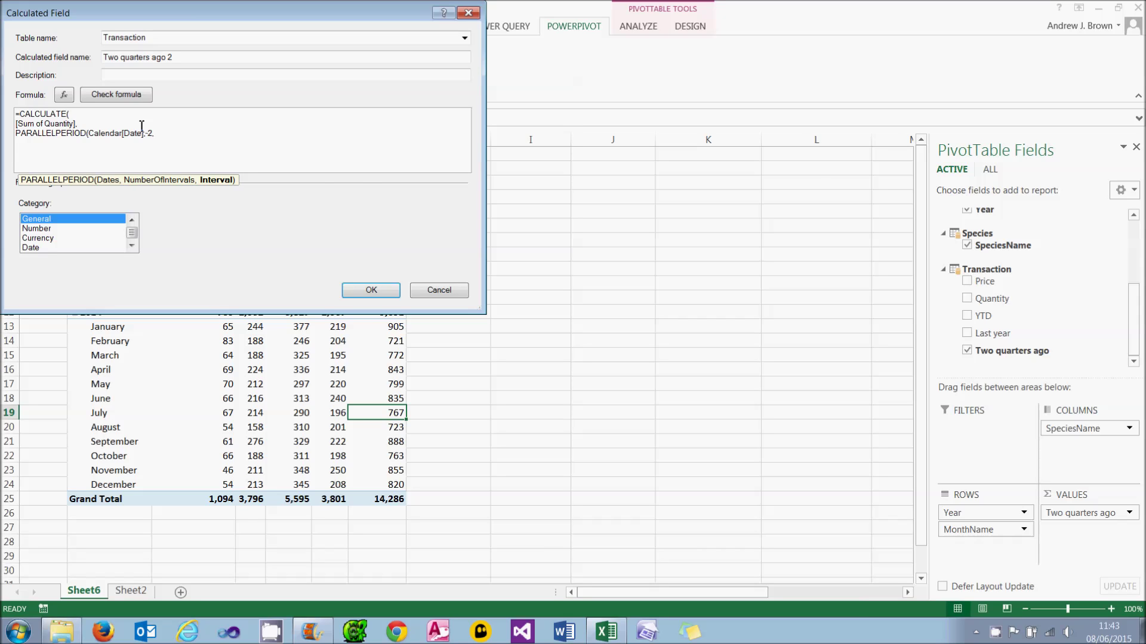
text(qUARTER))
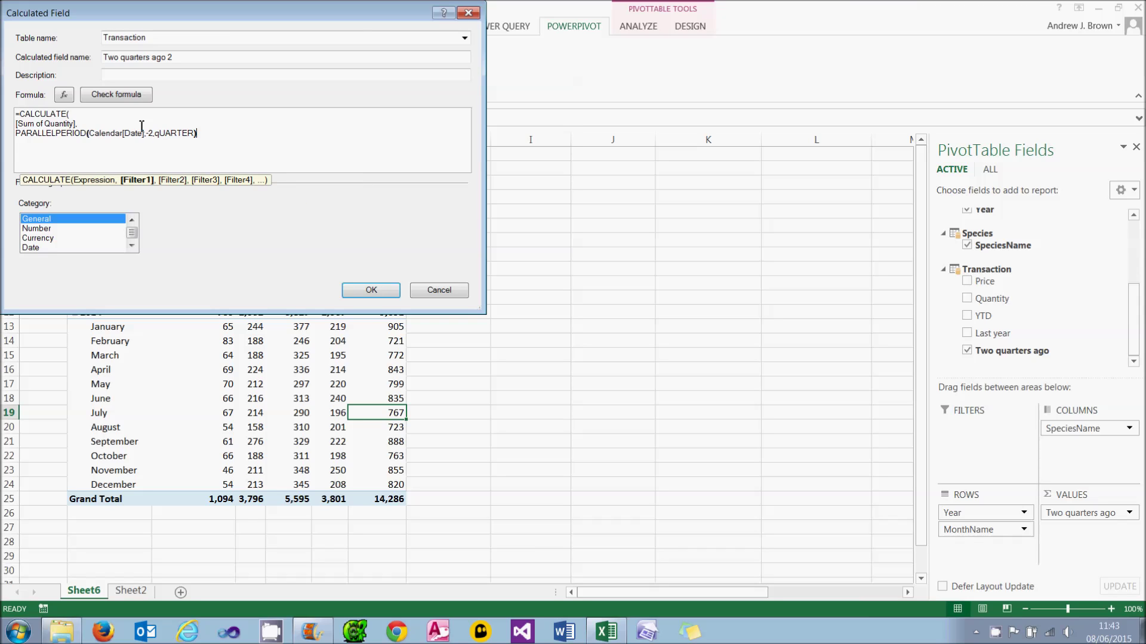
key(Return)
text())
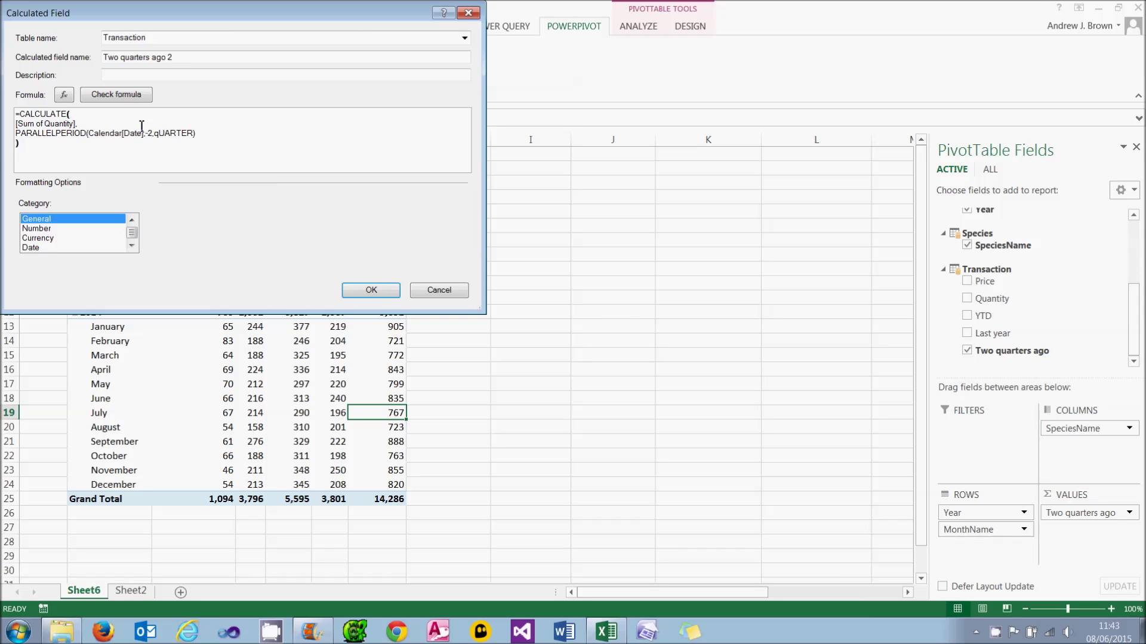
Step: Format the Two quarters ago 2 field as a whole number with a 1000 separator and create the field
click(78, 229)
click(315, 221)
click(306, 243)
click(182, 247)
click(370, 291)
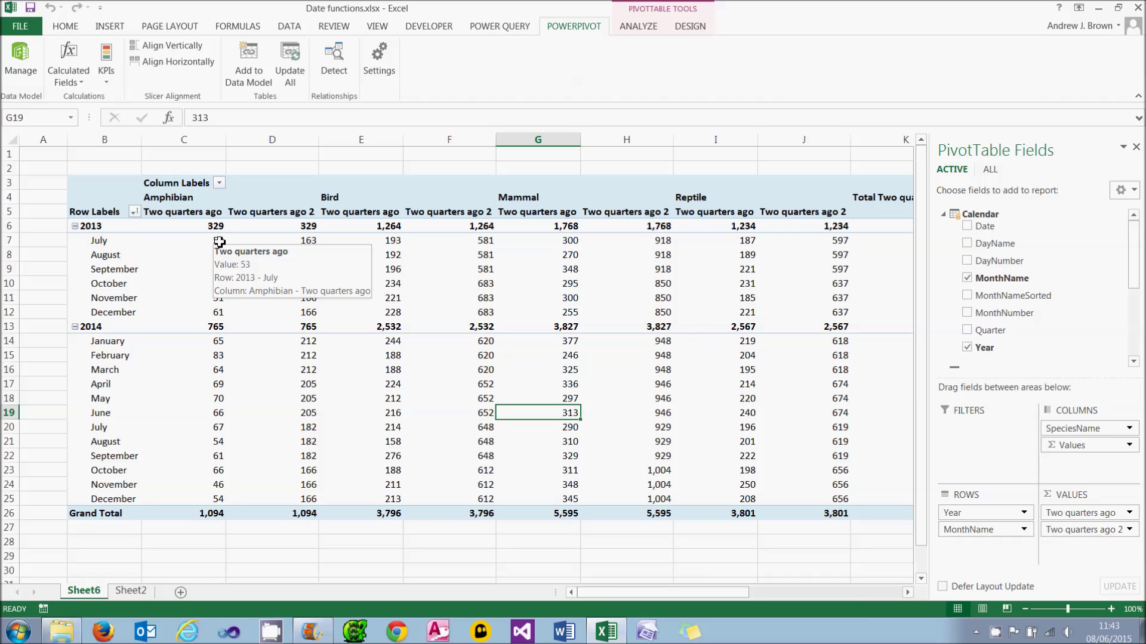
Step: Compare the sum of the Amphibian Two quarters ago values for July to September 2013 with July's Two quarters ago 2 value
drag(219, 242, 221, 274)
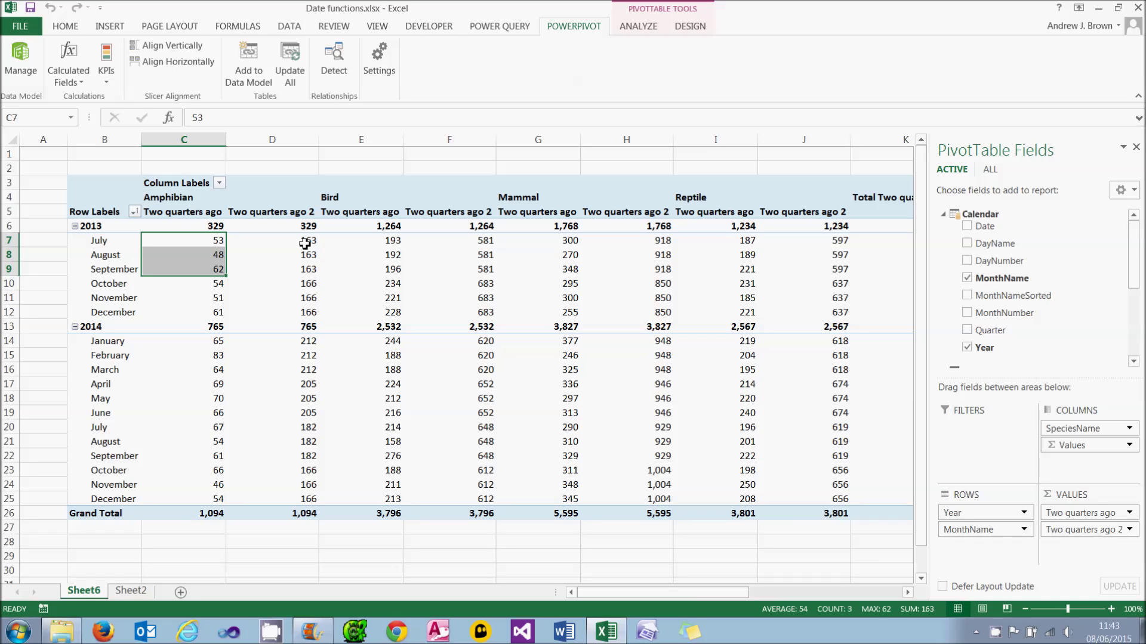
mouse_move(304, 243)
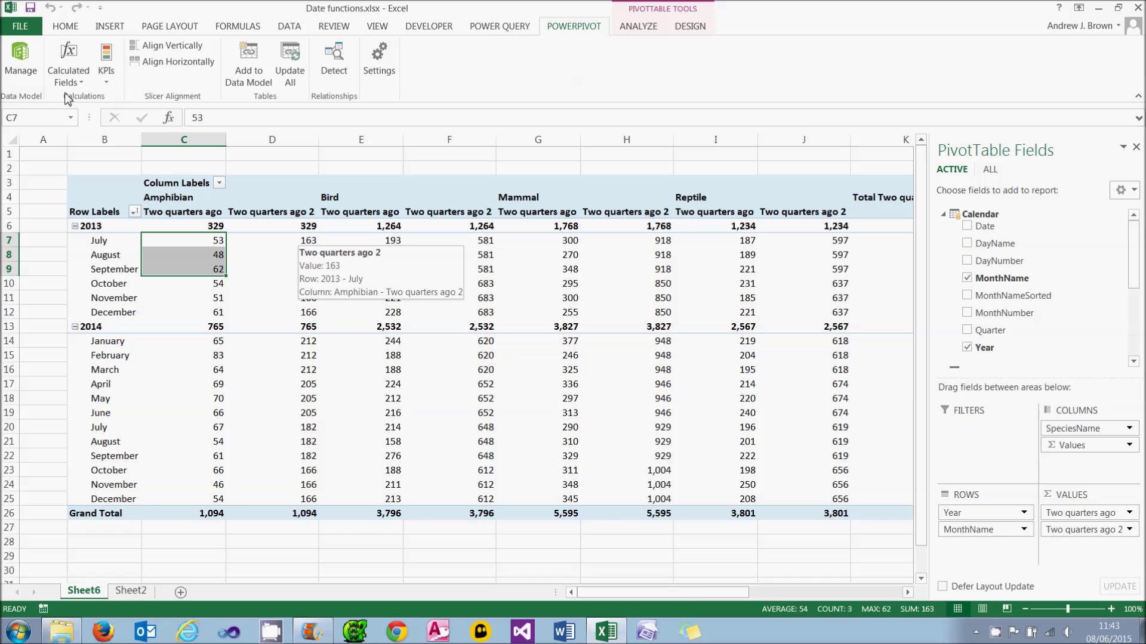
Step: Open the definition of the Two quarters ago 2 calculated field for editing
click(69, 71)
click(87, 110)
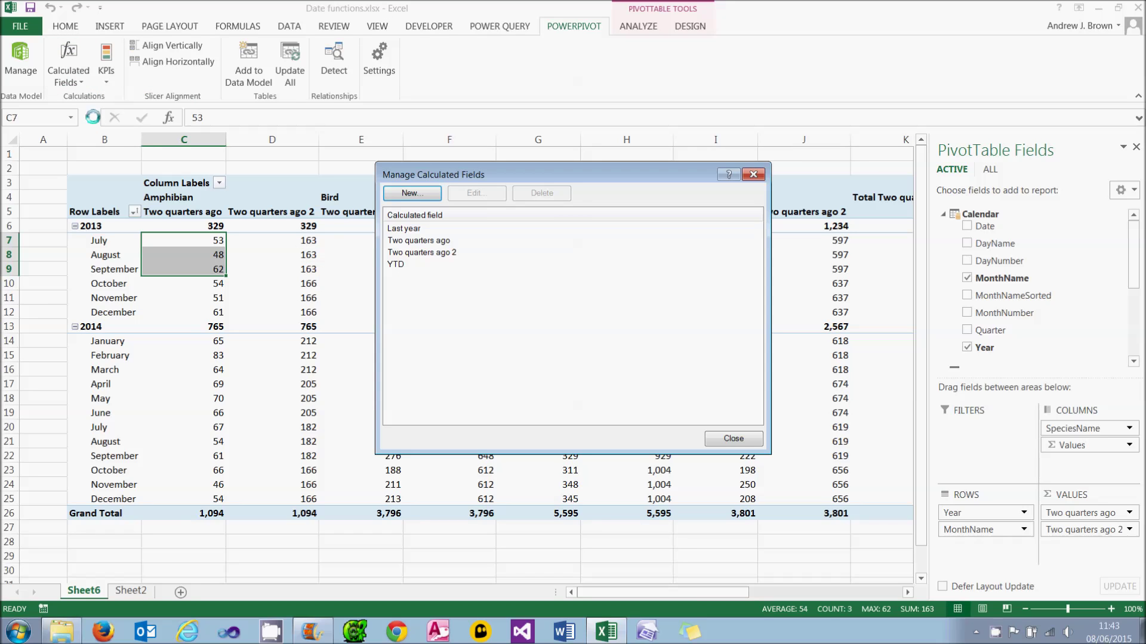
click(434, 253)
click(497, 198)
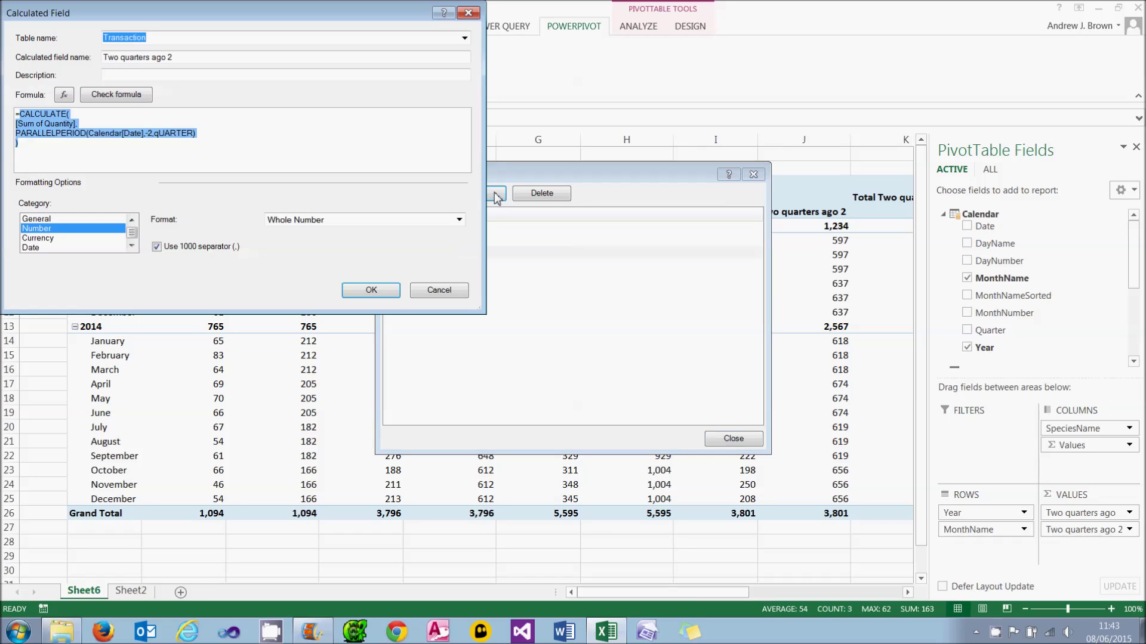
Step: Set the PARALLELPERIOD interval arguments to -6,Month, then save the field and close the calculated field manager
click(261, 154)
drag(148, 133, 196, 133)
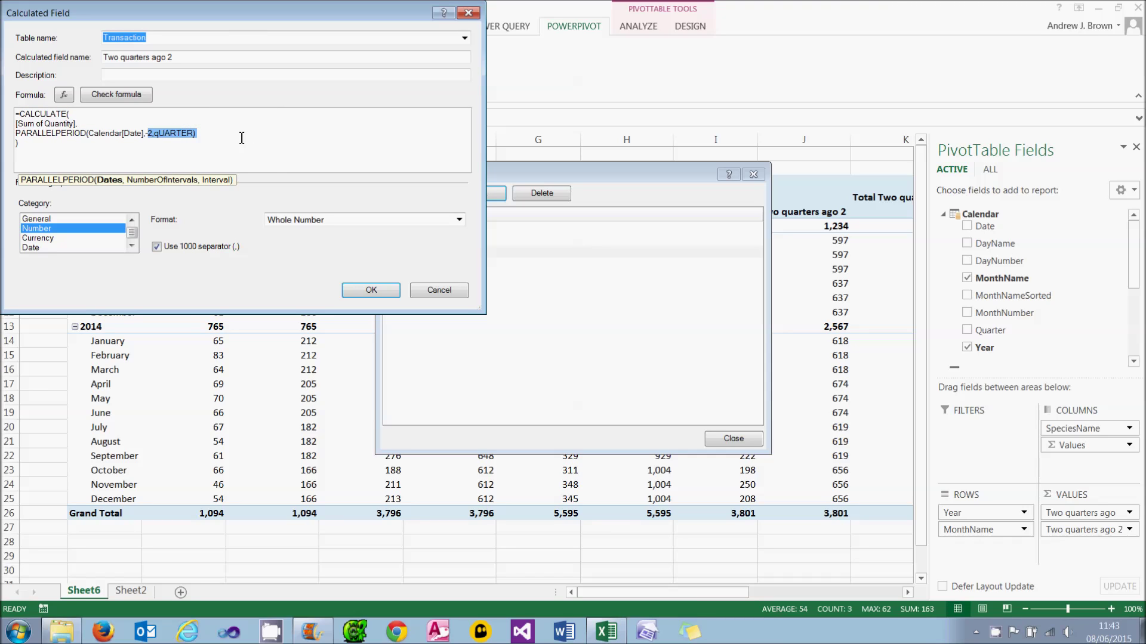
text(6)
text(,m)
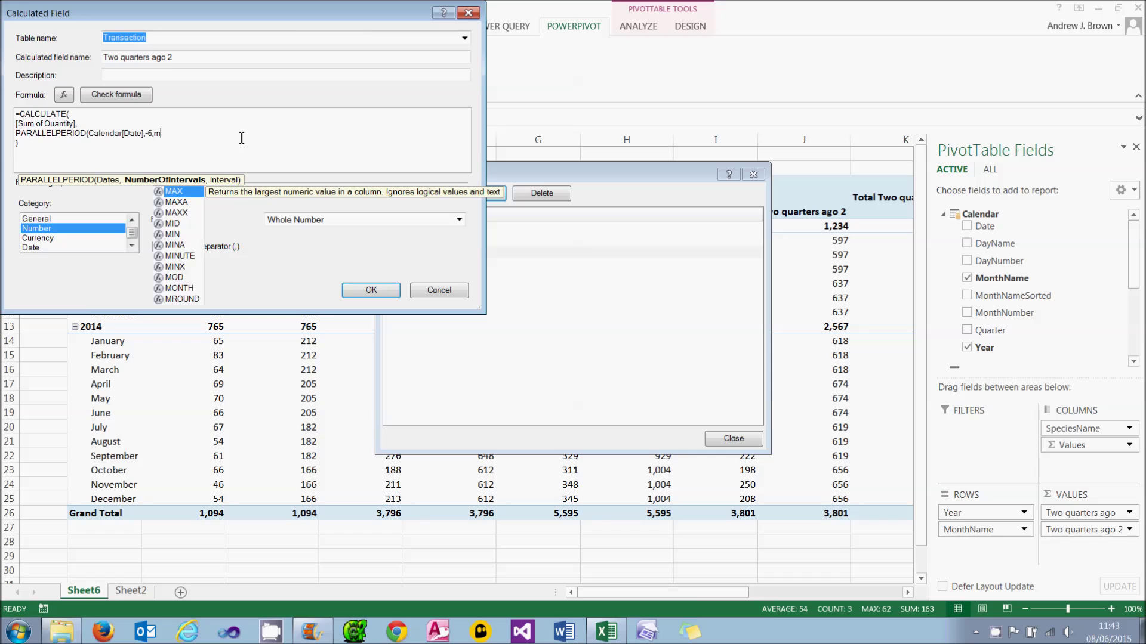
key(Caps_Lock)
key(BackSpace)
text(Month)
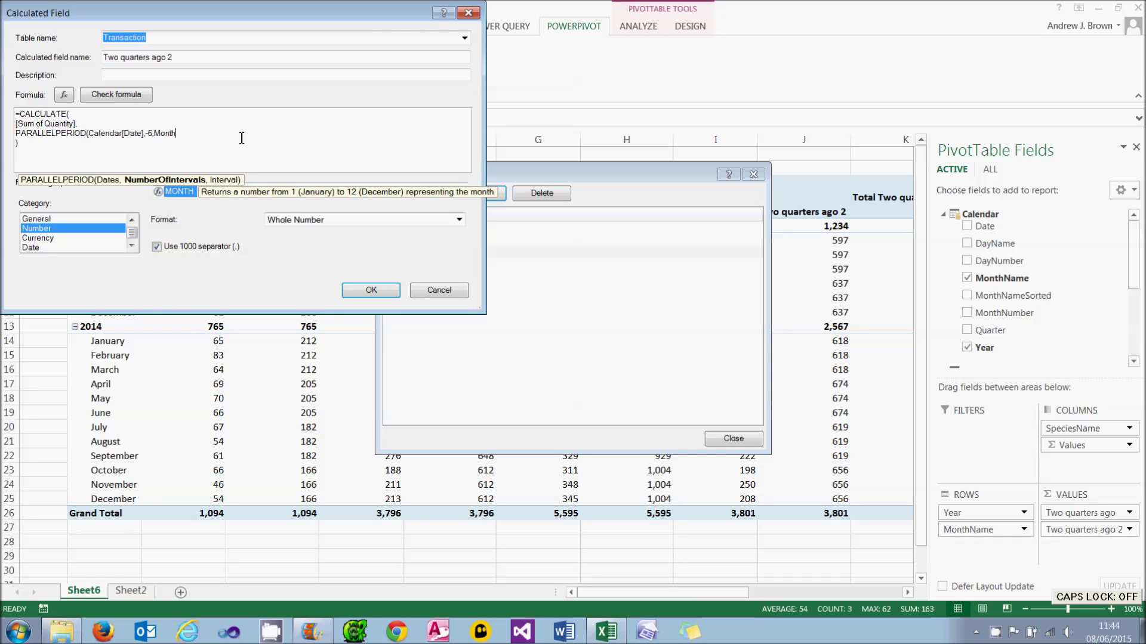
text())
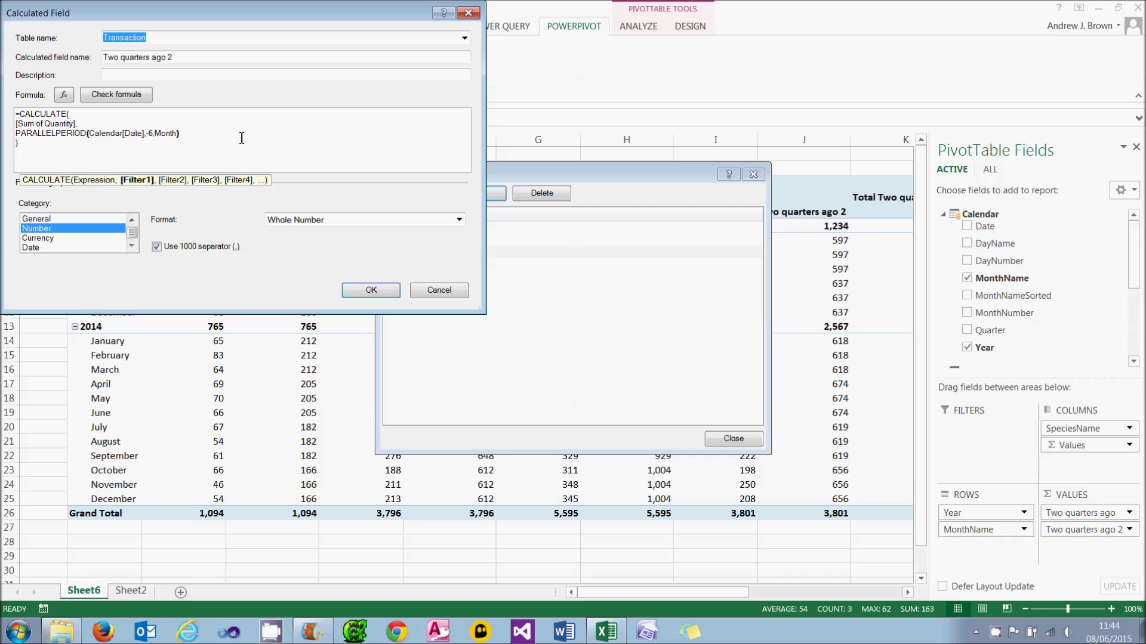
click(370, 290)
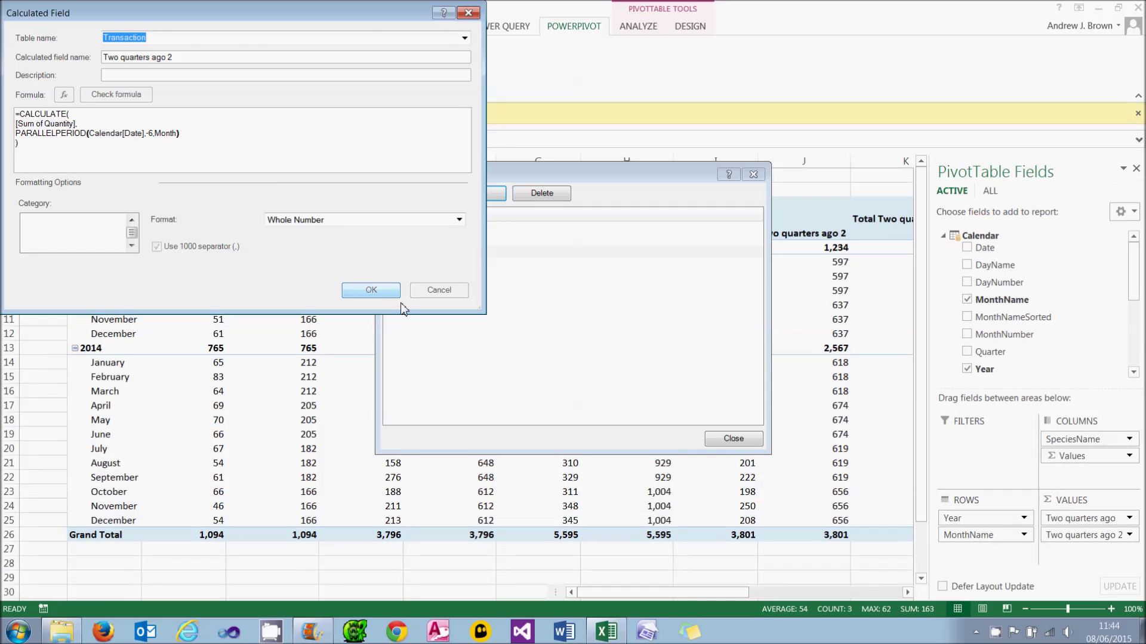
click(744, 442)
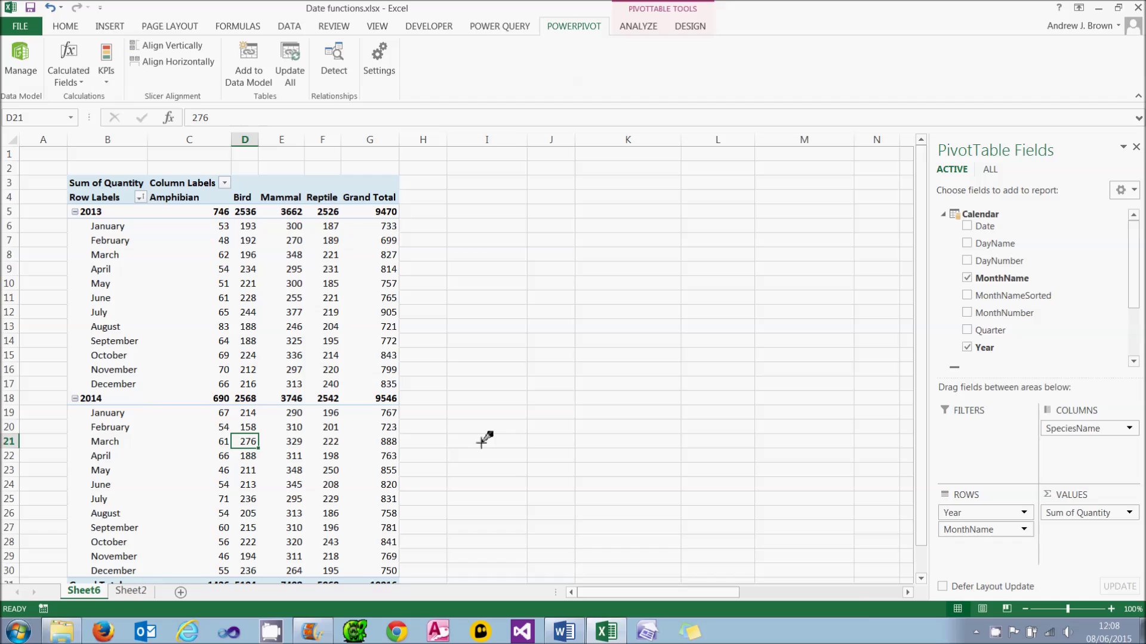
Step: Select the Amphibian quantities for January and February 2014 in the PivotTable to see their sum
click(212, 429)
mouse_move(392, 476)
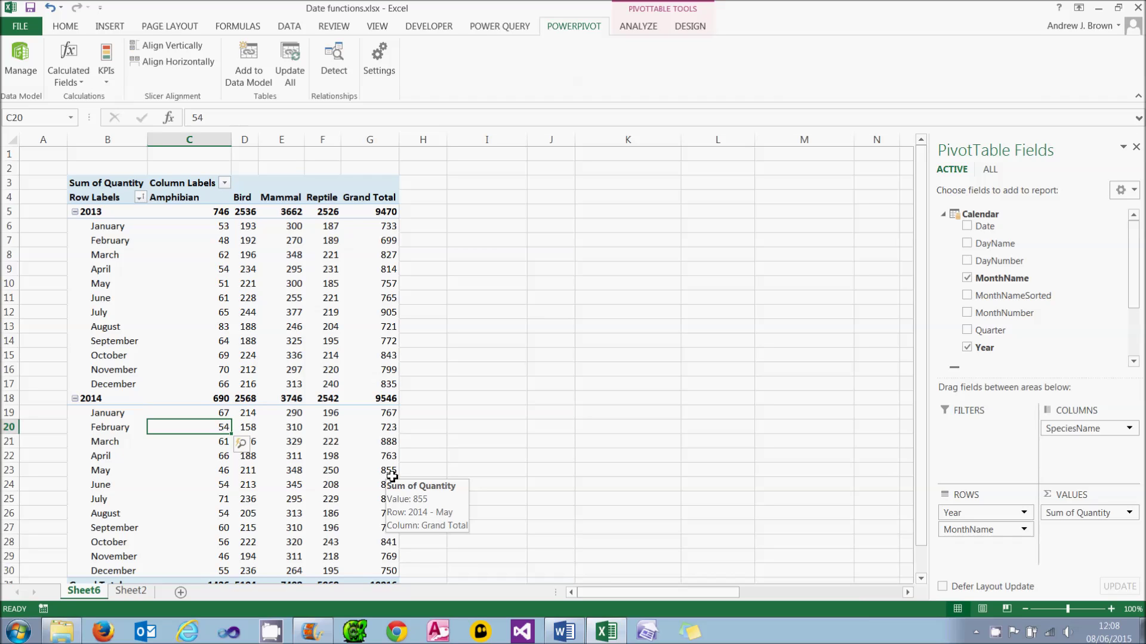
drag(222, 412, 206, 427)
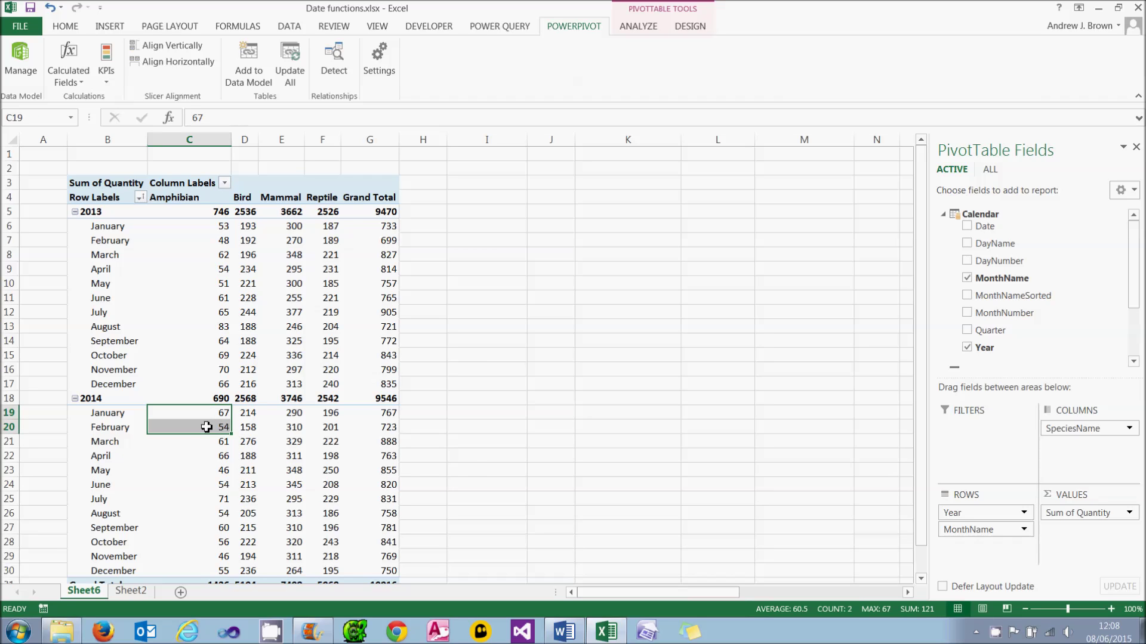
mouse_move(206, 427)
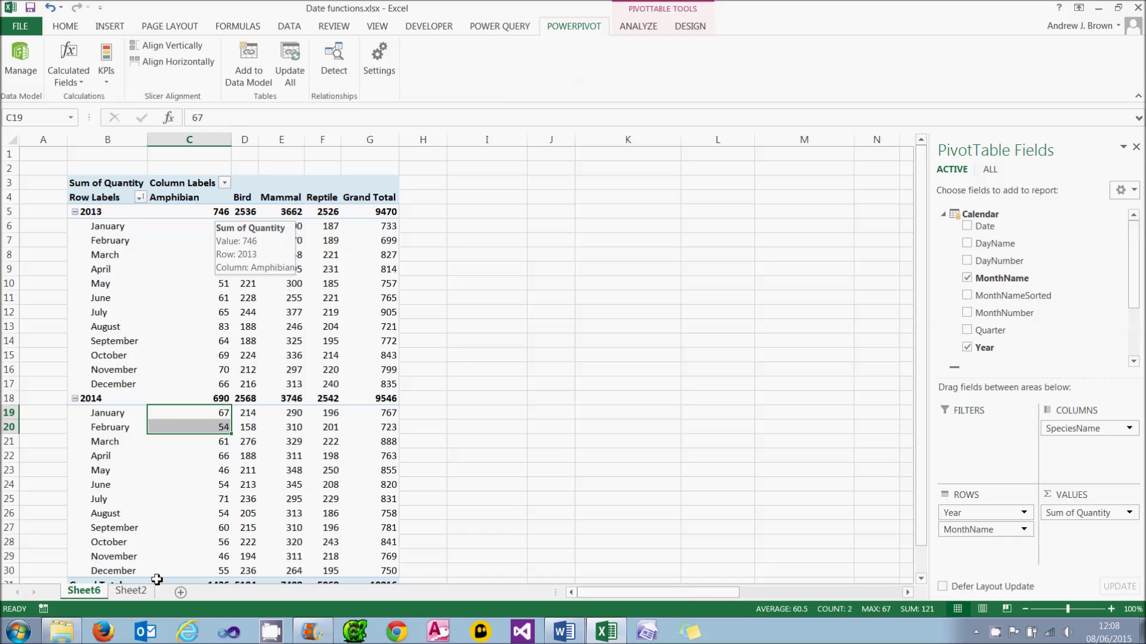
Step: Paste the copied percentage formula into cell A3 of Sheet2 and return to the PivotTable on Sheet6
click(131, 590)
double_click(115, 241)
right_click(117, 246)
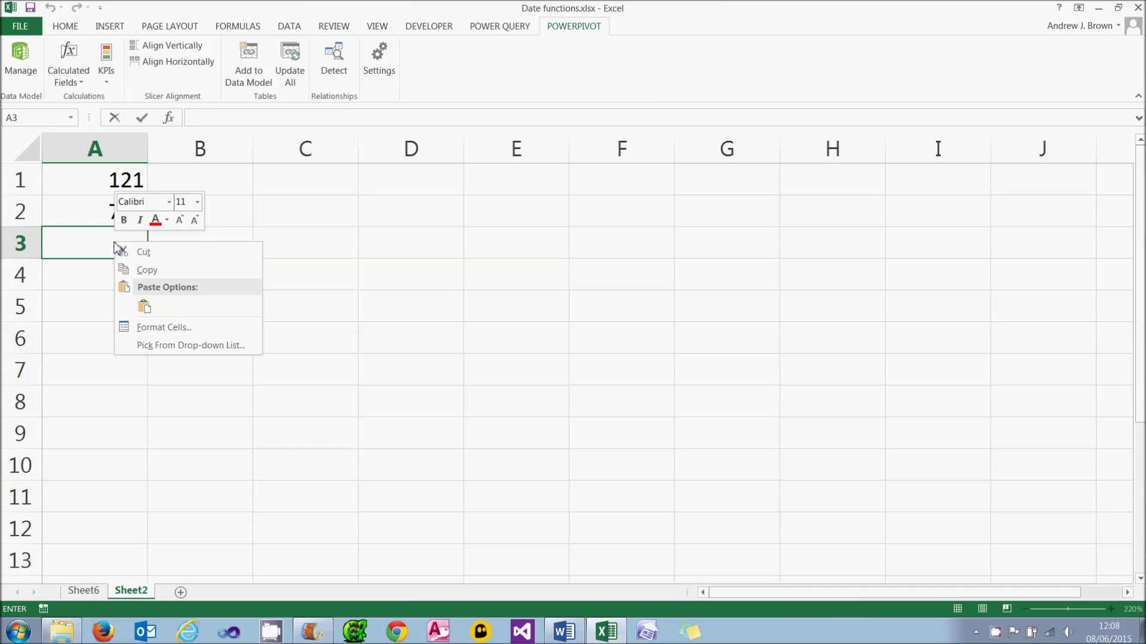
click(145, 306)
key(Return)
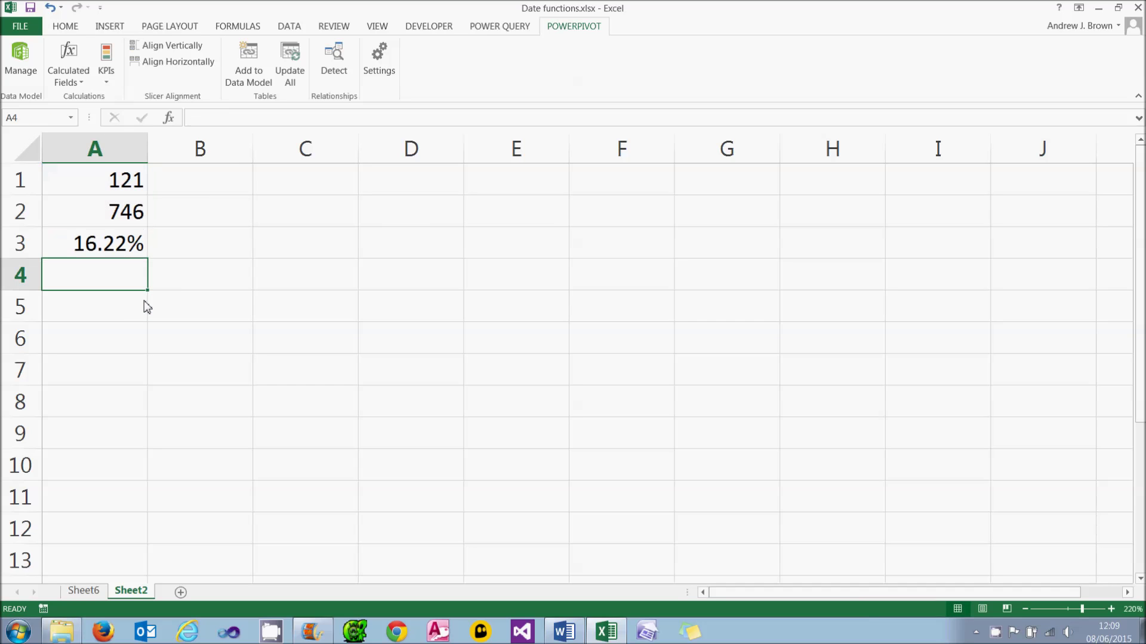
click(83, 590)
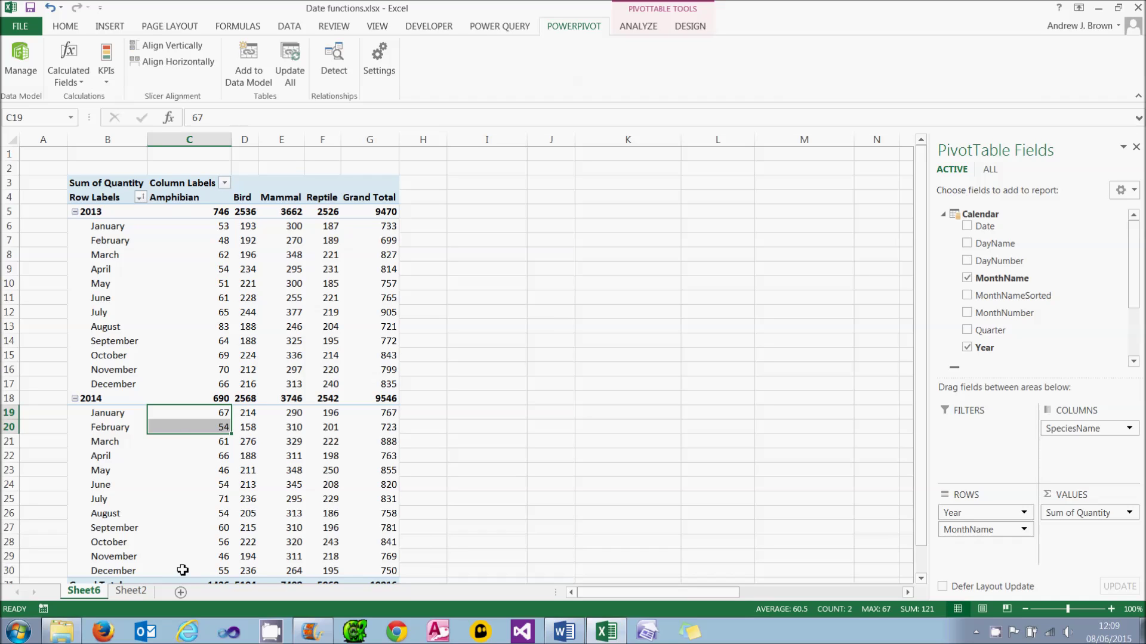
mouse_move(182, 571)
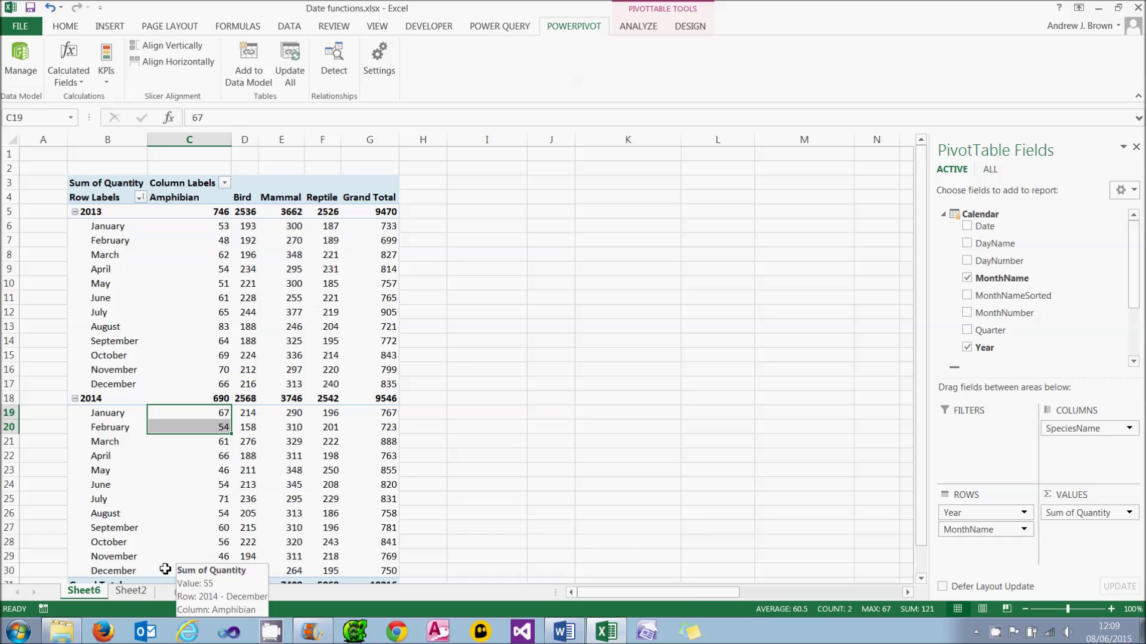
scroll(1015, 334, down, 2)
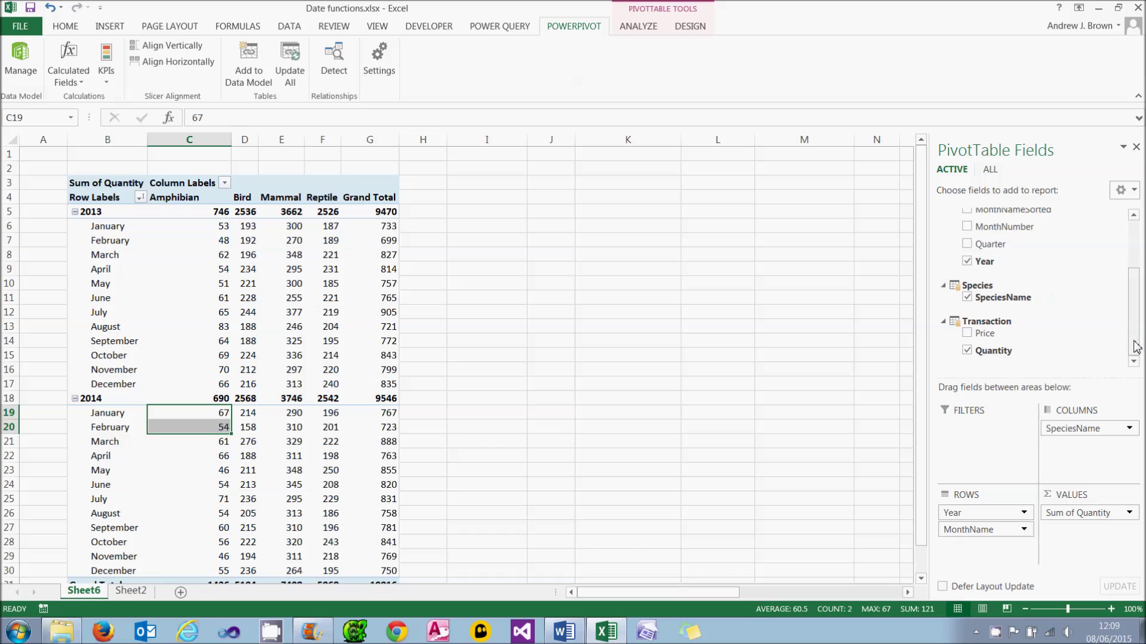
scroll(973, 332, up, 1)
scroll(954, 352, down, 1)
scroll(949, 360, down, 1)
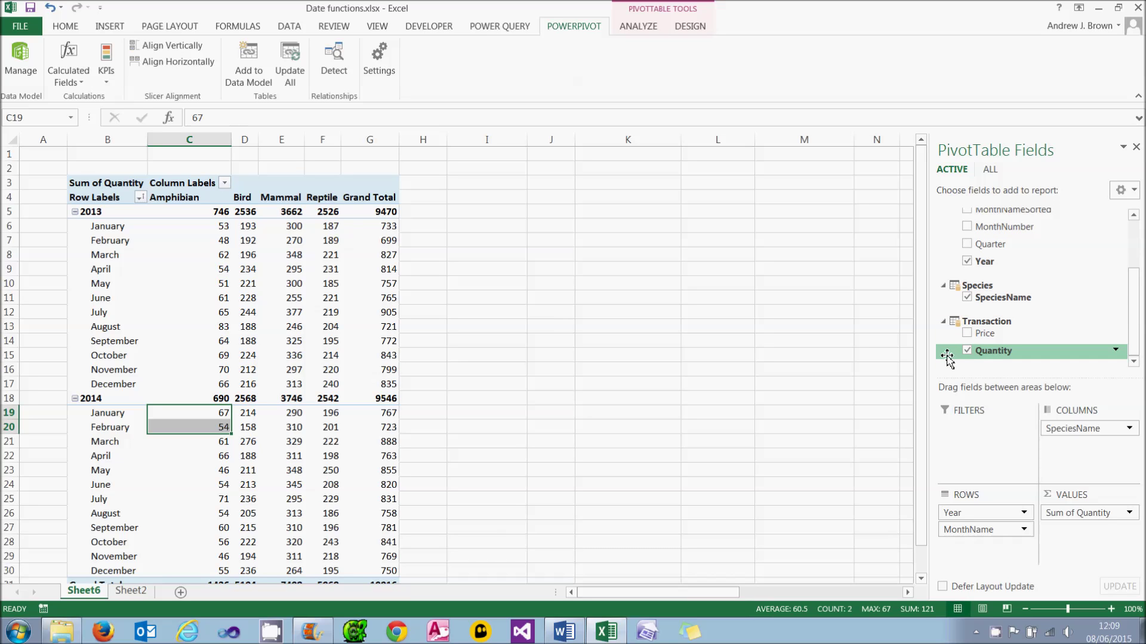
Step: Start a new calculated field in the Transaction table and name it Year to date
click(83, 89)
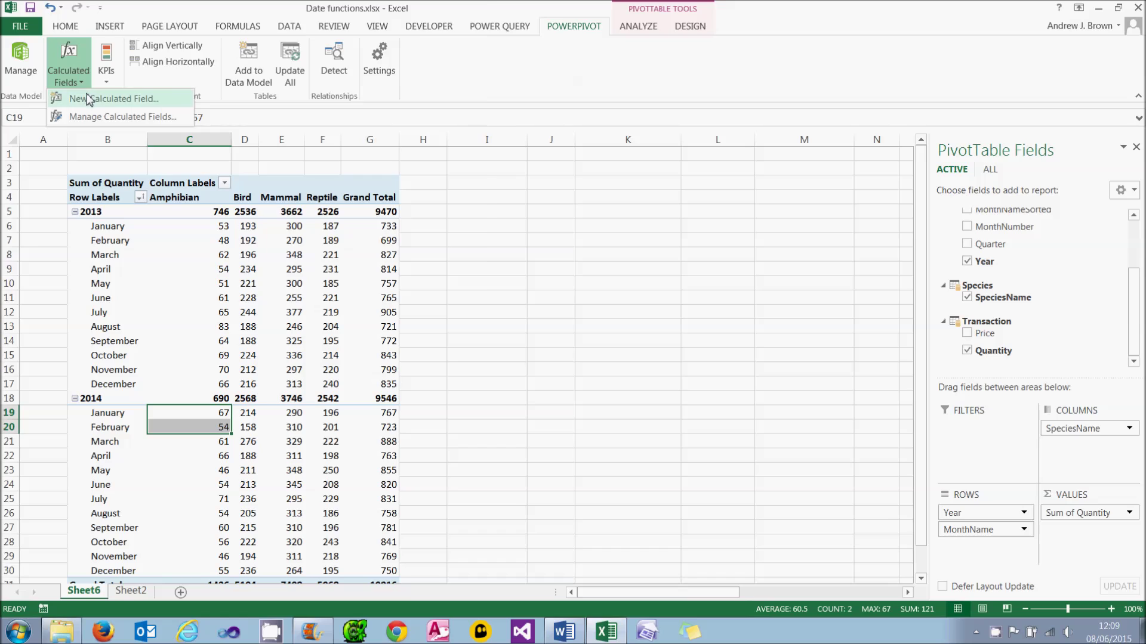
click(88, 98)
click(465, 38)
click(221, 66)
key(Tab)
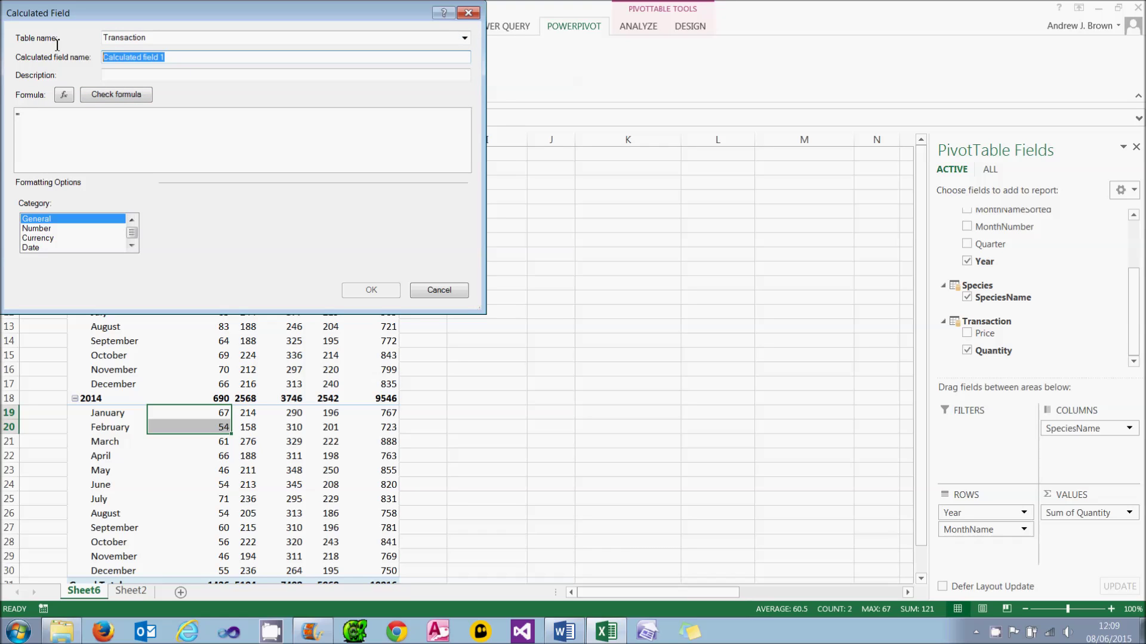
text(Year to date)
key(Tab)
key(Tab)
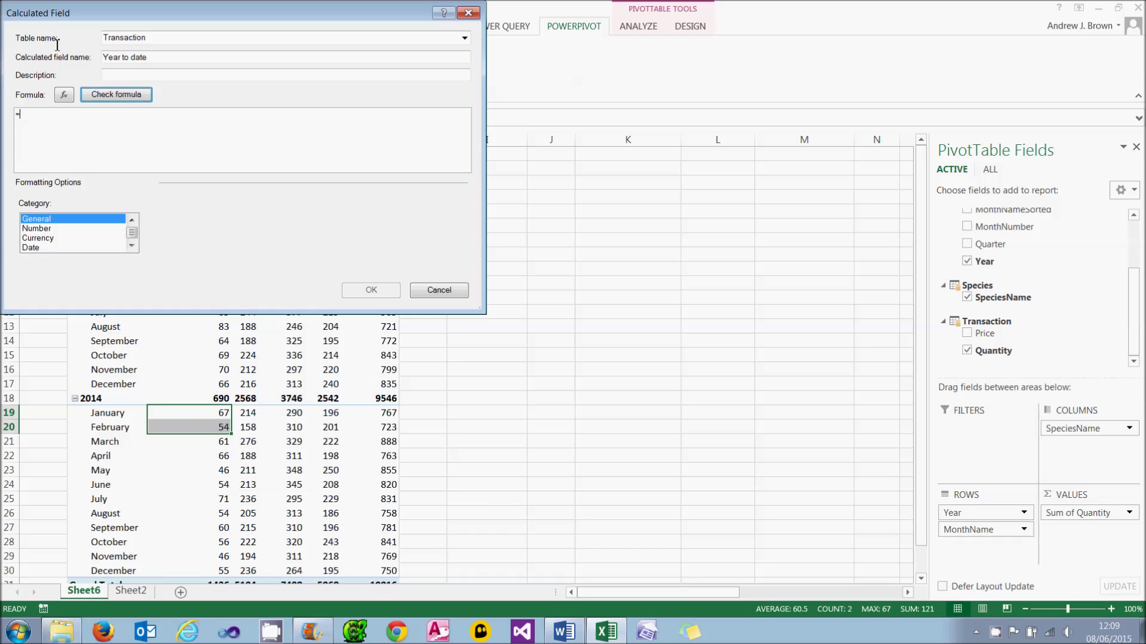
key(Tab)
Step: Enter the formula =TOTALYTD([Sum of Quantity],Calendar[Date]), with each argument and the closing bracket on its own line
key(Caps_Lock)
text(TOTA)
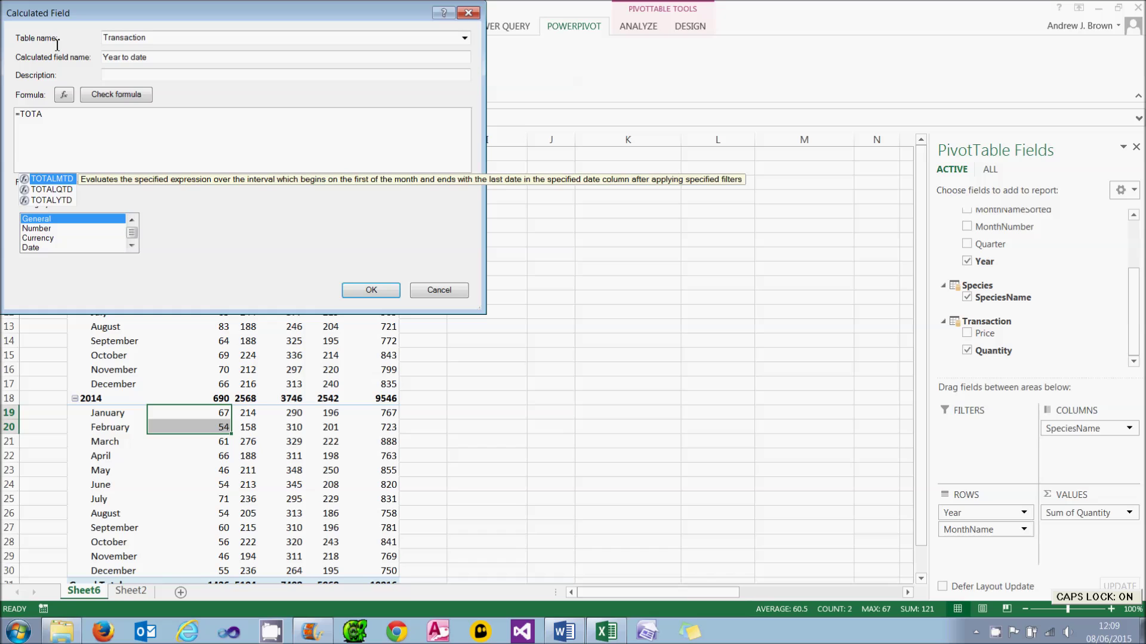
key(Down)
key(Down)
key(Tab)
text([)
key(Down)
key(Tab)
text(, )
text(CA)
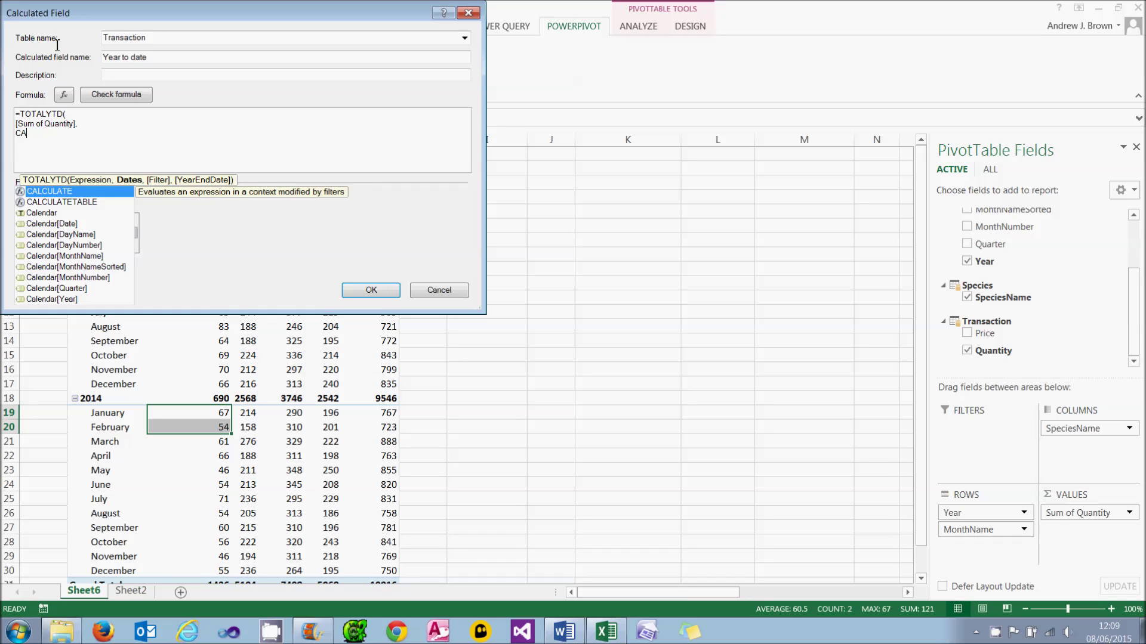
double_click(66, 225)
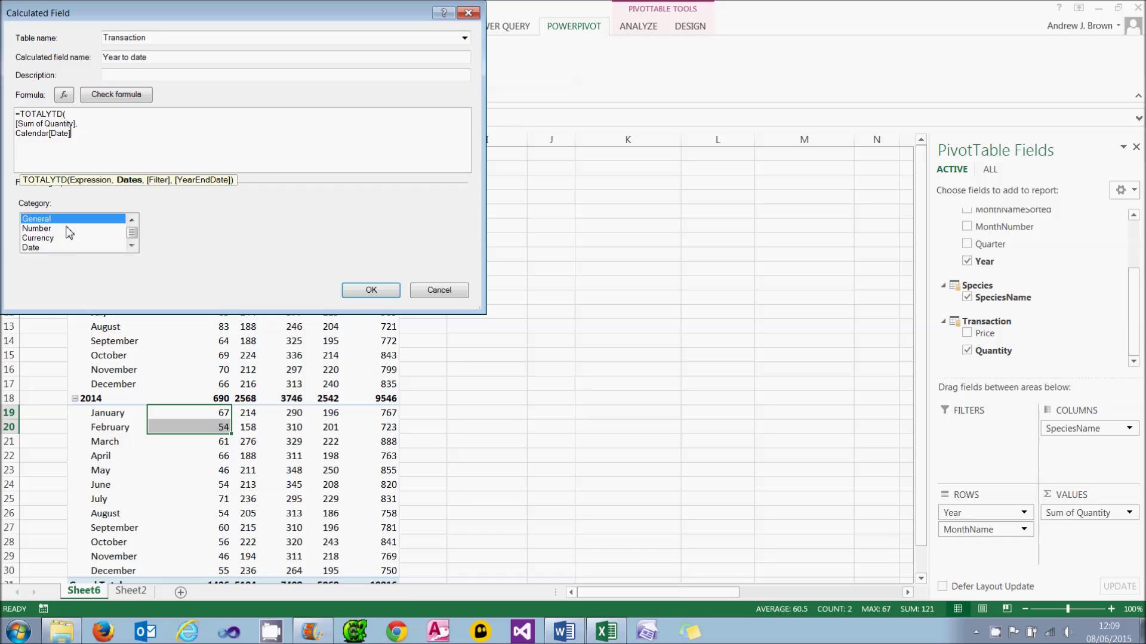
text())
Step: Format the Year to date field as a whole number with a 1000 separator, create it and select its February 2014 Amphibian value
click(67, 229)
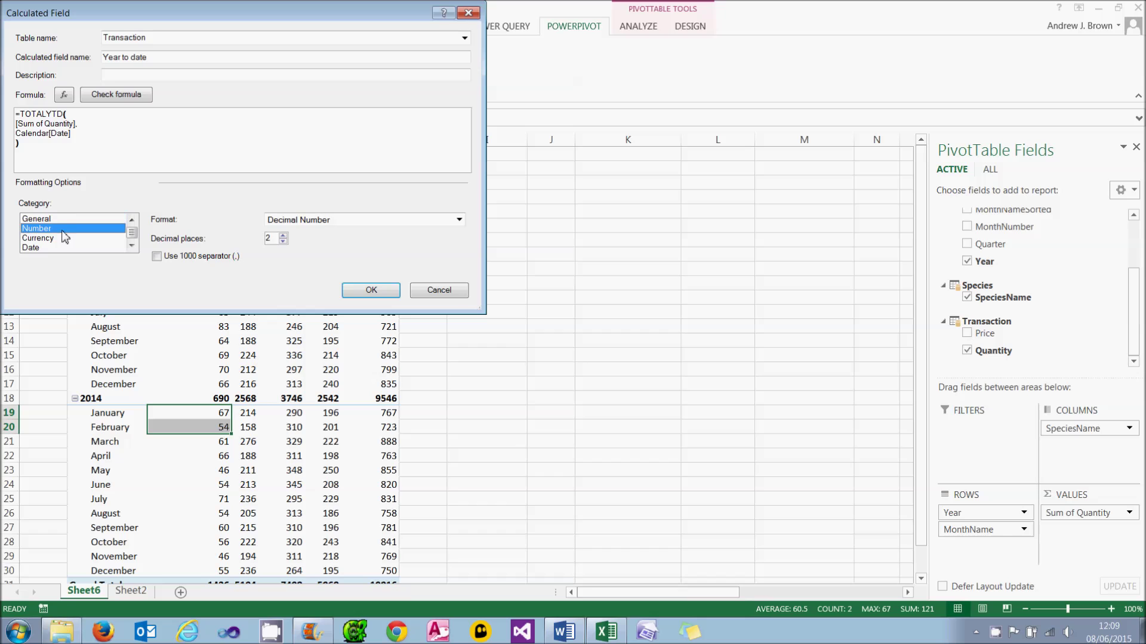
click(323, 225)
click(317, 243)
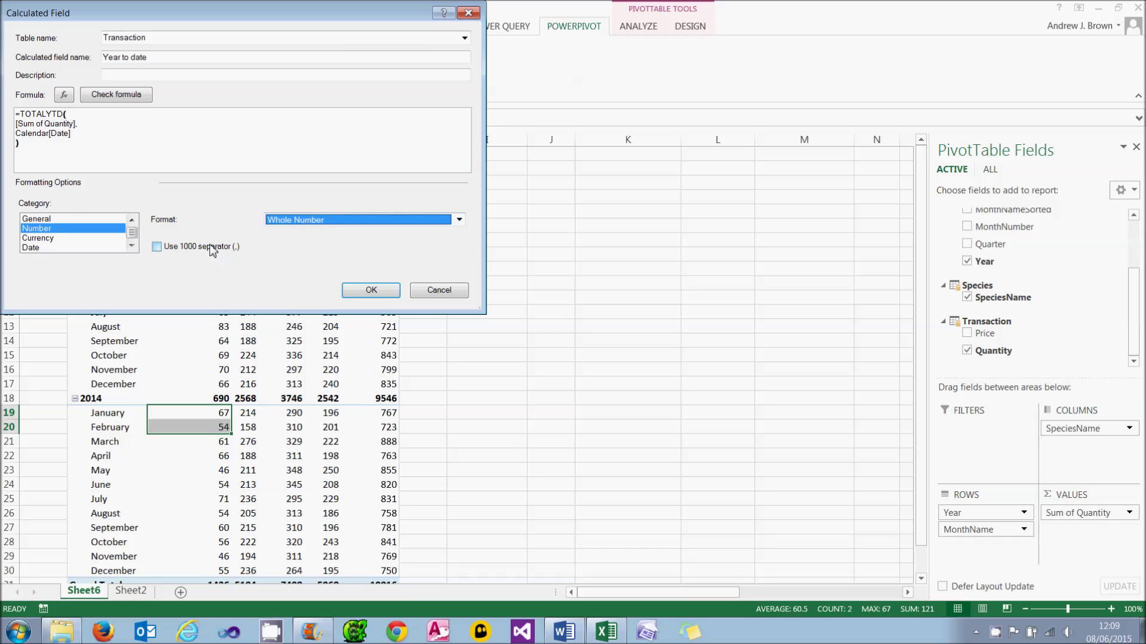
click(371, 290)
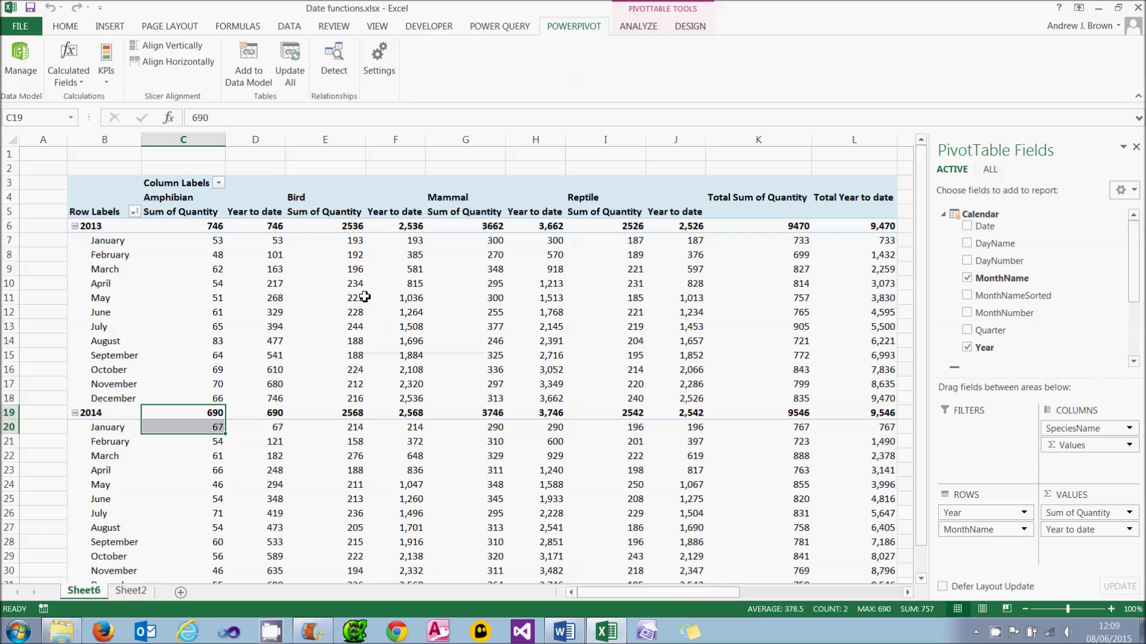
click(275, 442)
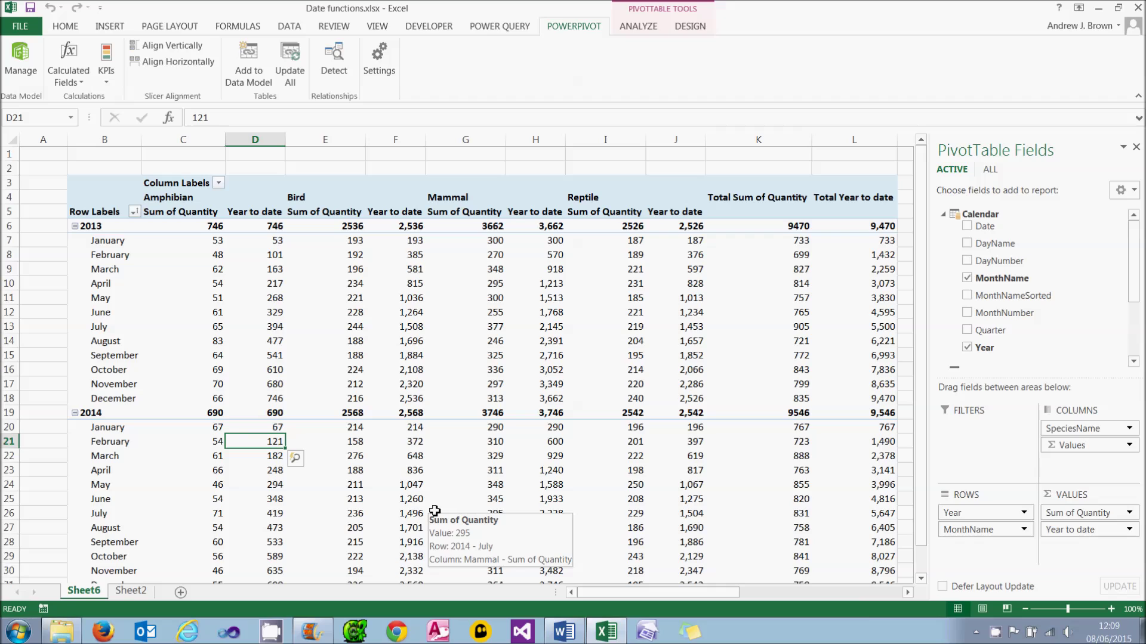
Step: Start a new calculated field in the Transaction table and name it Previous year
click(71, 77)
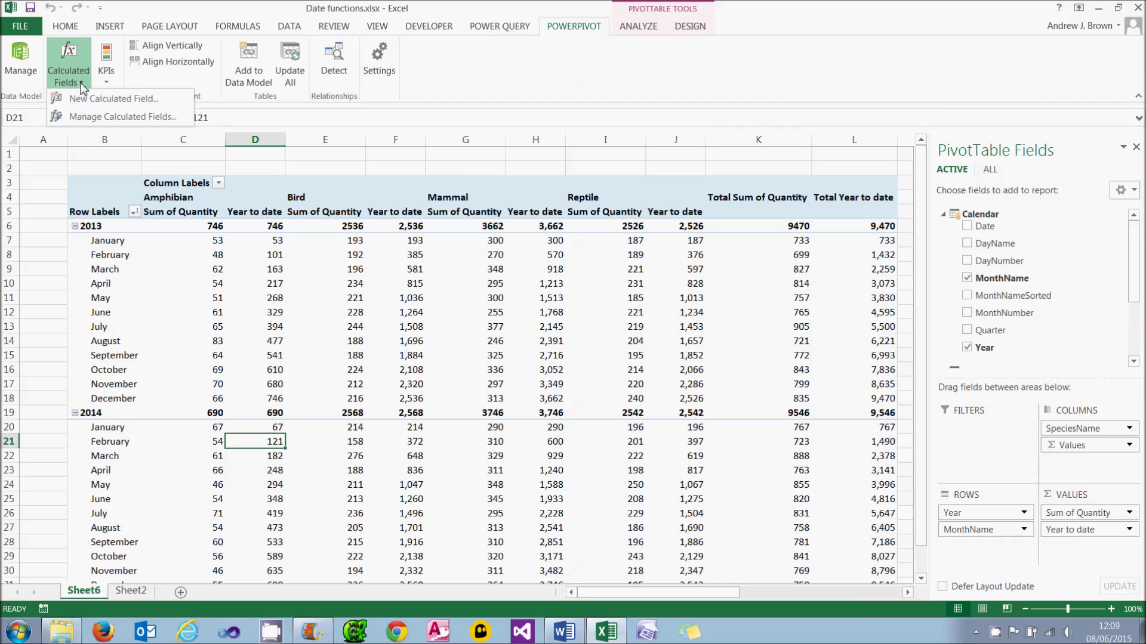
click(114, 98)
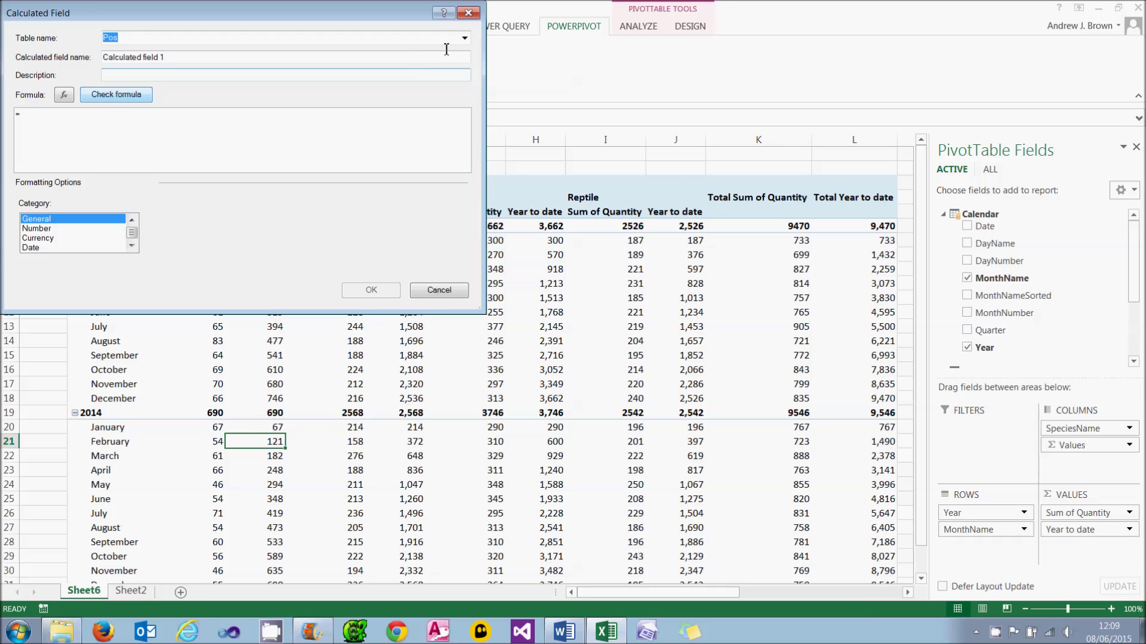
click(425, 38)
click(317, 70)
key(Tab)
text(pRE)
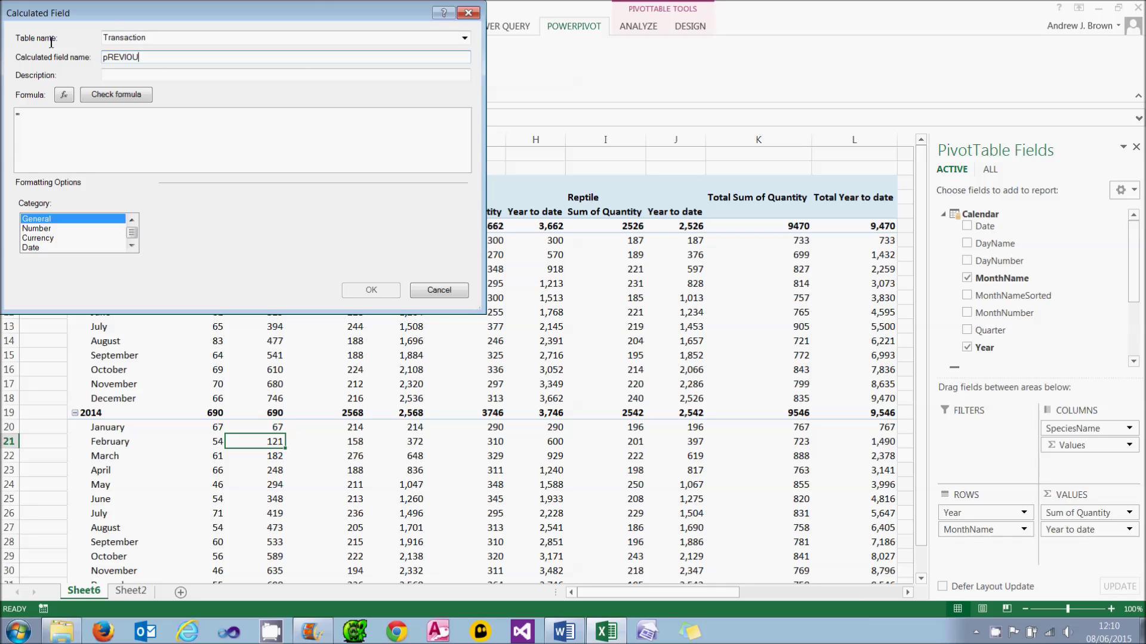
key(BackSpace)
key(BackSpace)
key(BackSpace)
key(Caps_Lock)
text(Previous year)
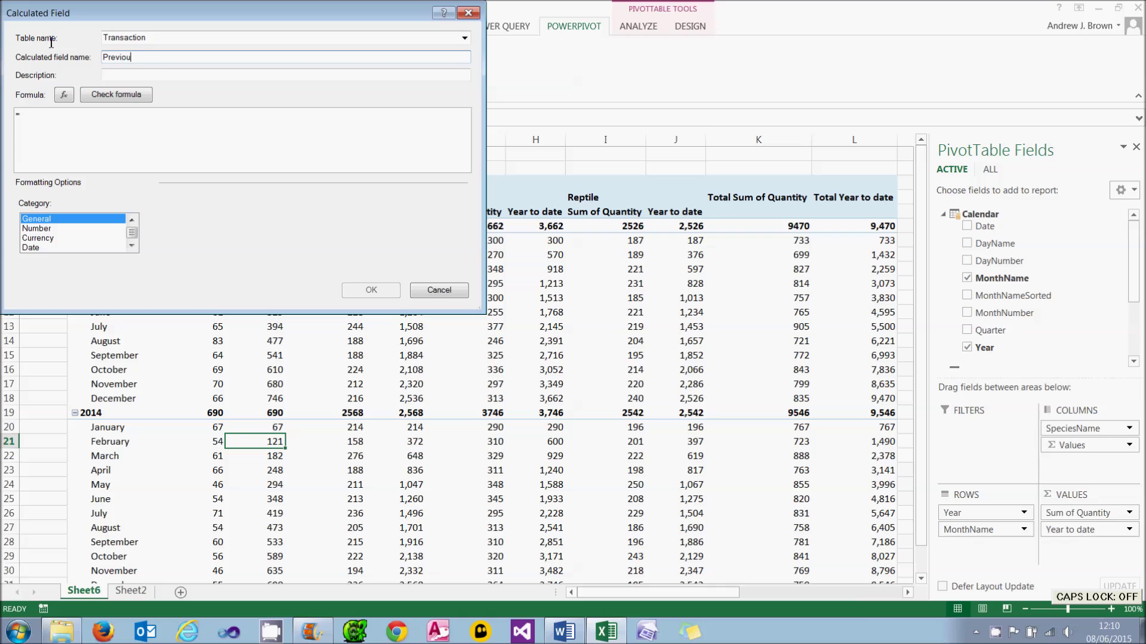
Step: Begin the Previous year formula as =CALCULATE( with [Sum of Quantity] followed by a comma on its own line
key(Tab)
key(Tab)
key(Tab)
key(Caps_Lock)
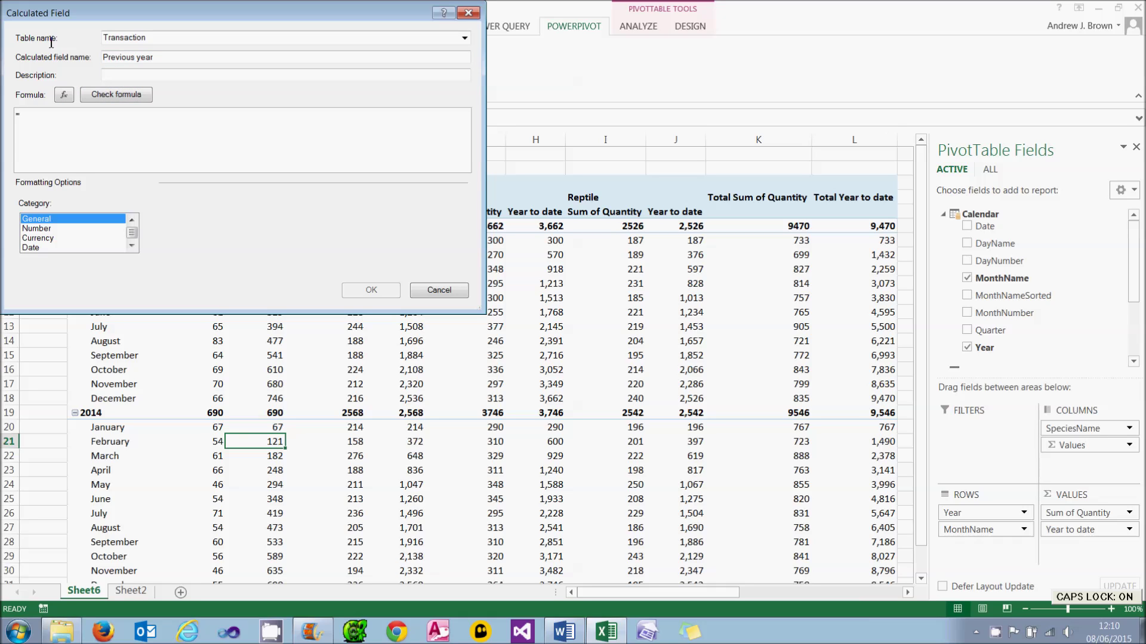
text(CALCULATE( )
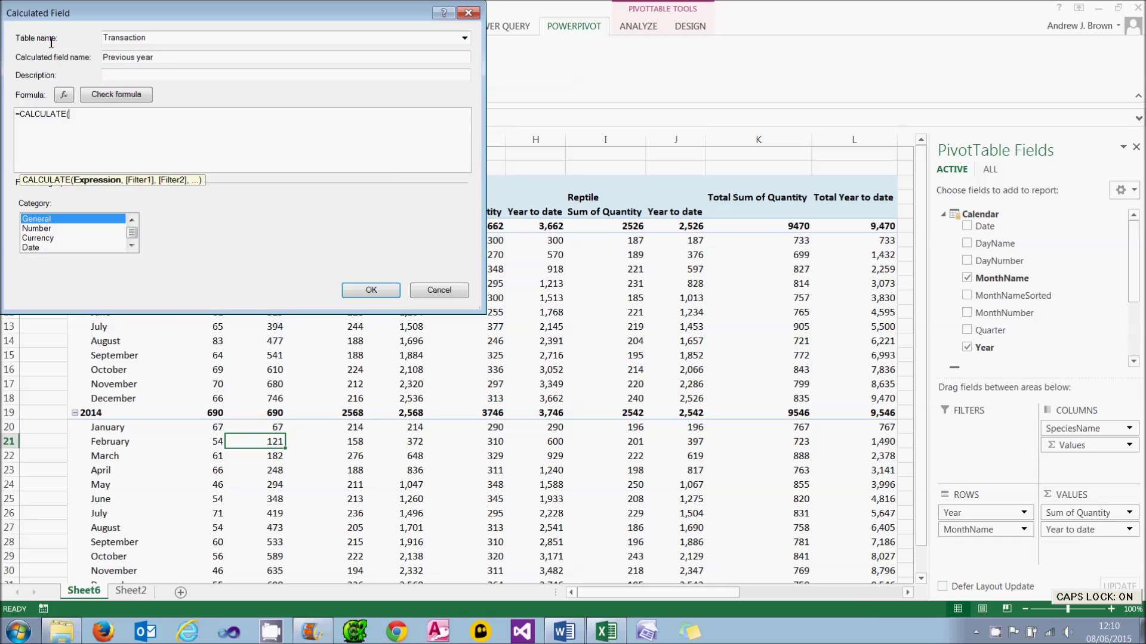
text([S)
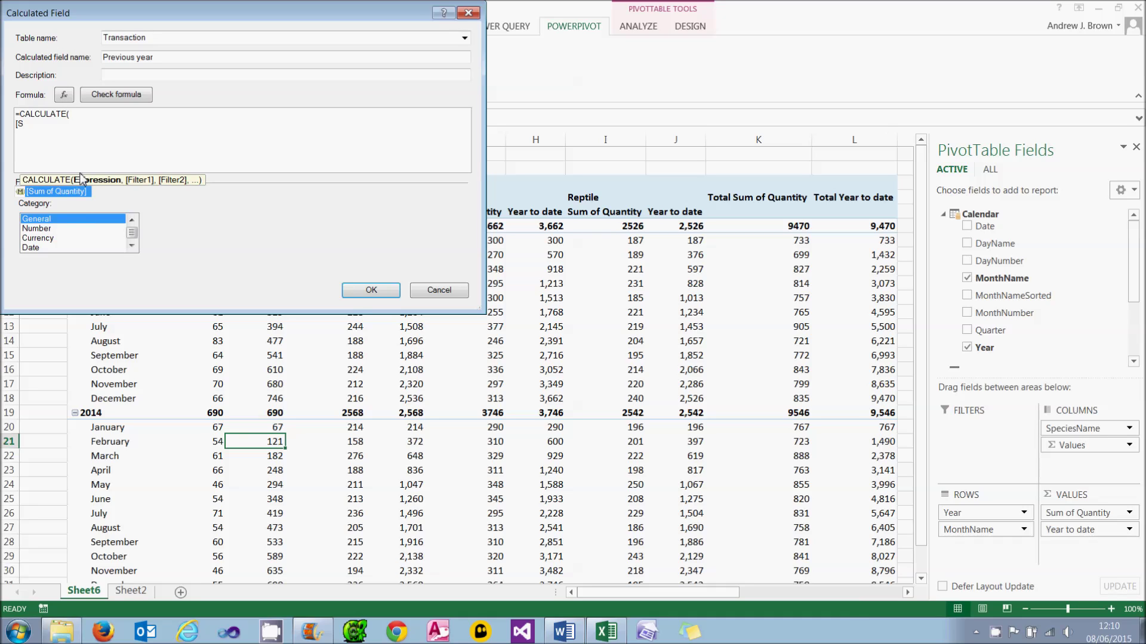
double_click(75, 192)
text(,)
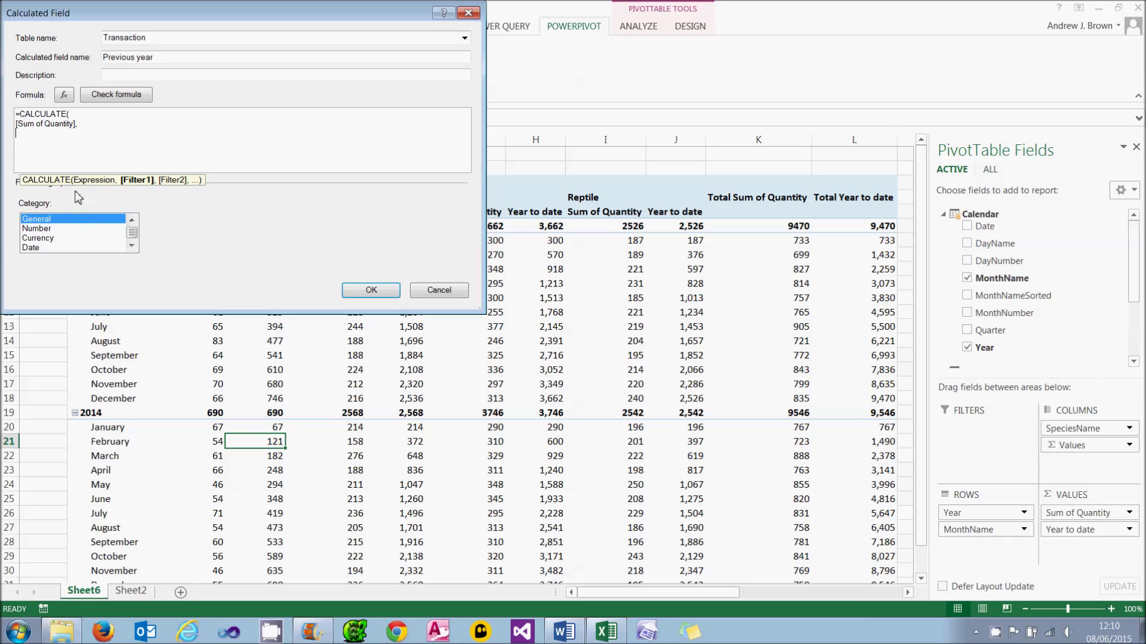
Step: Complete the formula with the filter PARALLELPERIOD(Calendar[Date],-1,Year) and the closing bracket, each on its own line
key(Return)
text(PA)
double_click(78, 198)
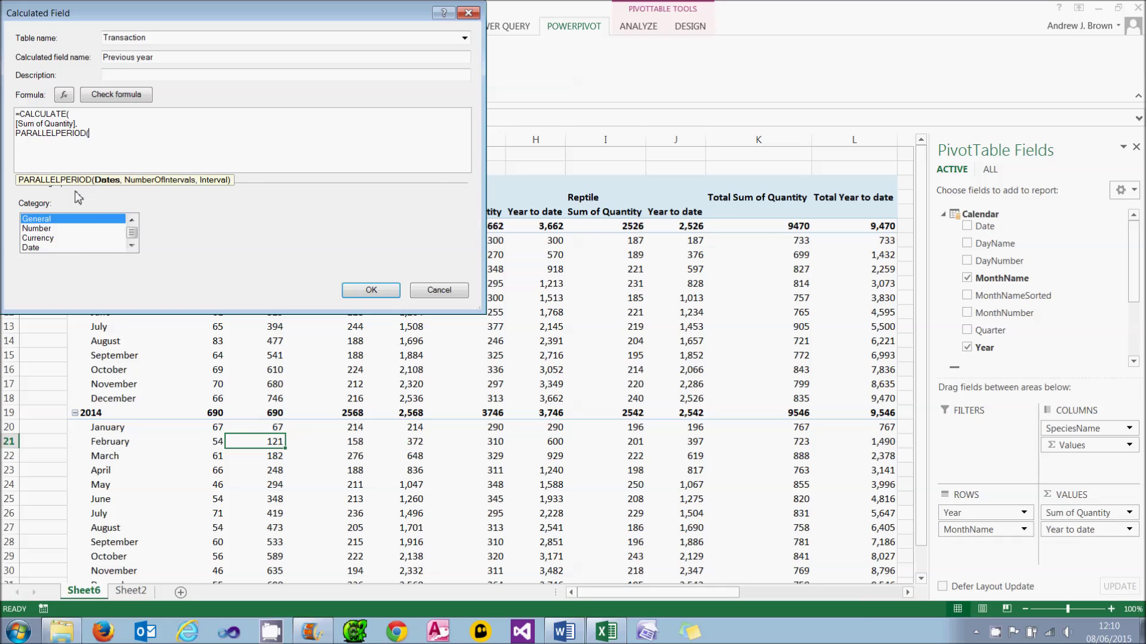
text(C)
double_click(130, 231)
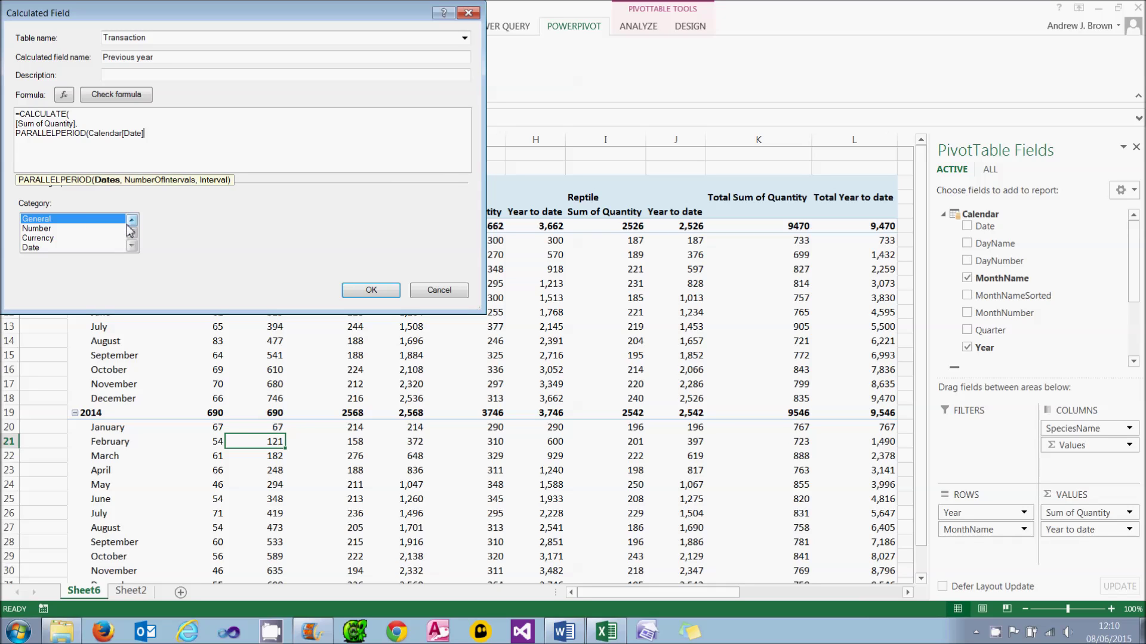
text(,-1,)
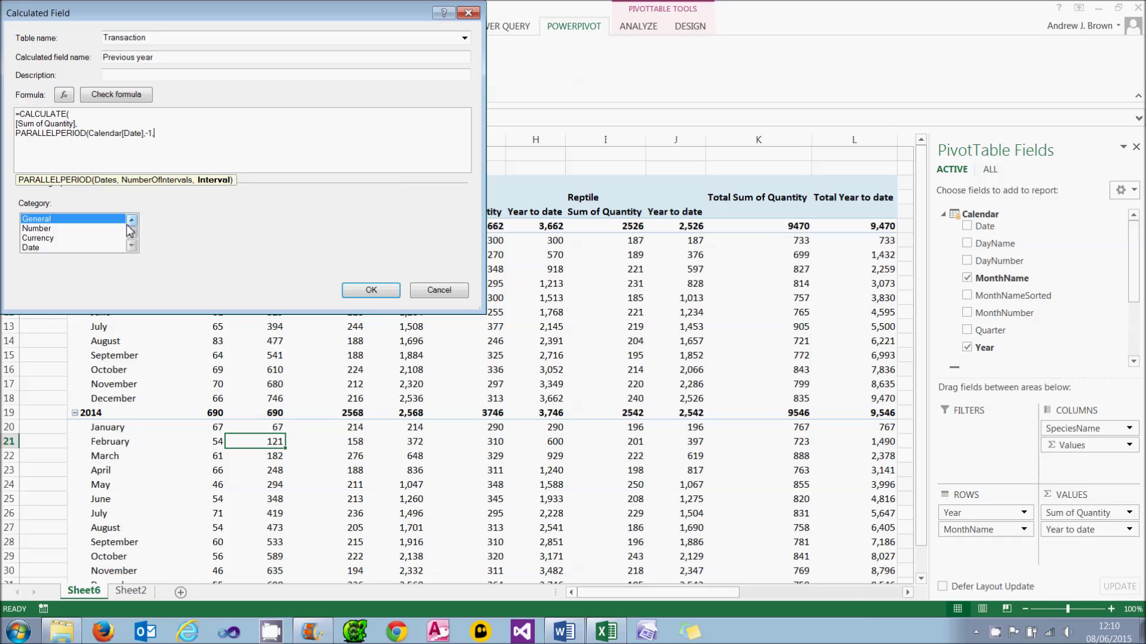
text(Year))
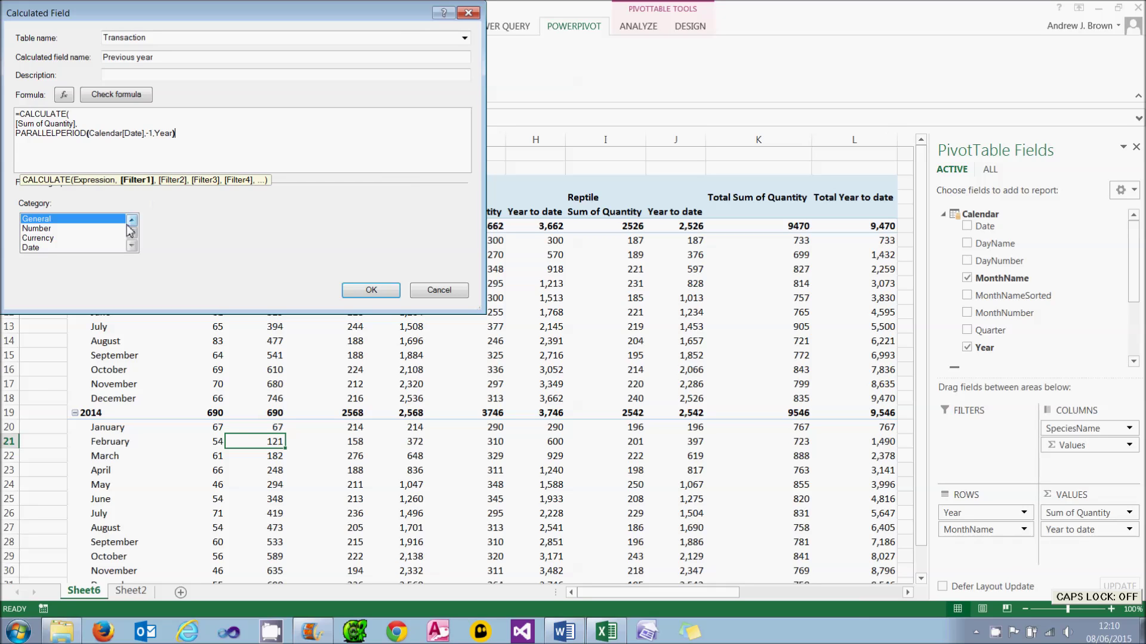
key(Return)
text())
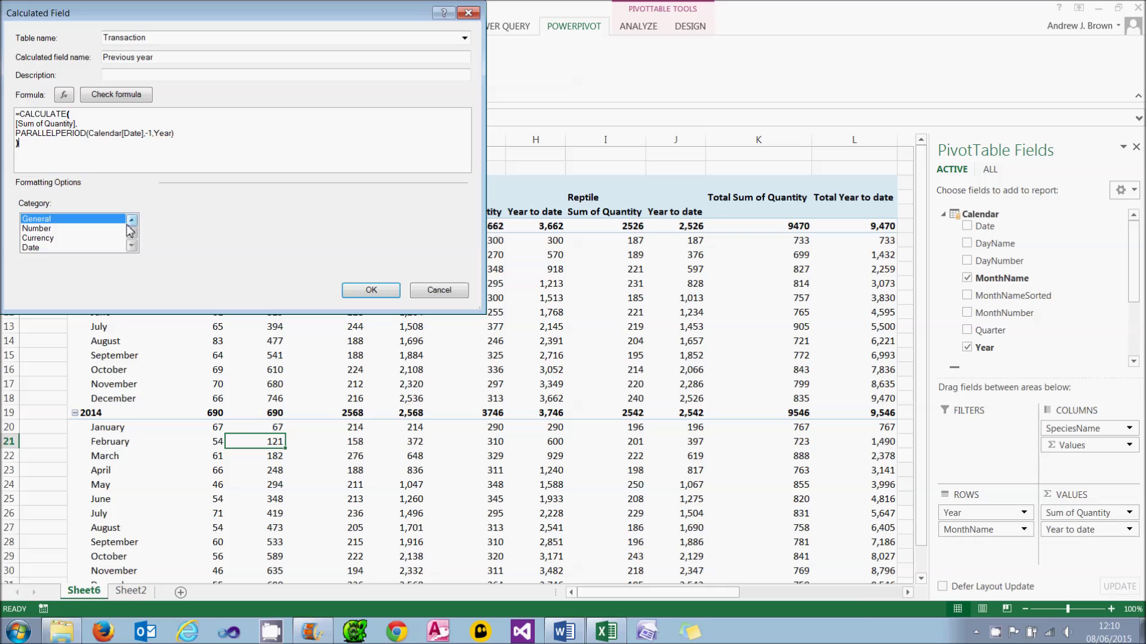
Step: Format the Previous year field as a whole number with a 1000 separator and create it
click(84, 229)
click(296, 221)
click(297, 244)
click(212, 248)
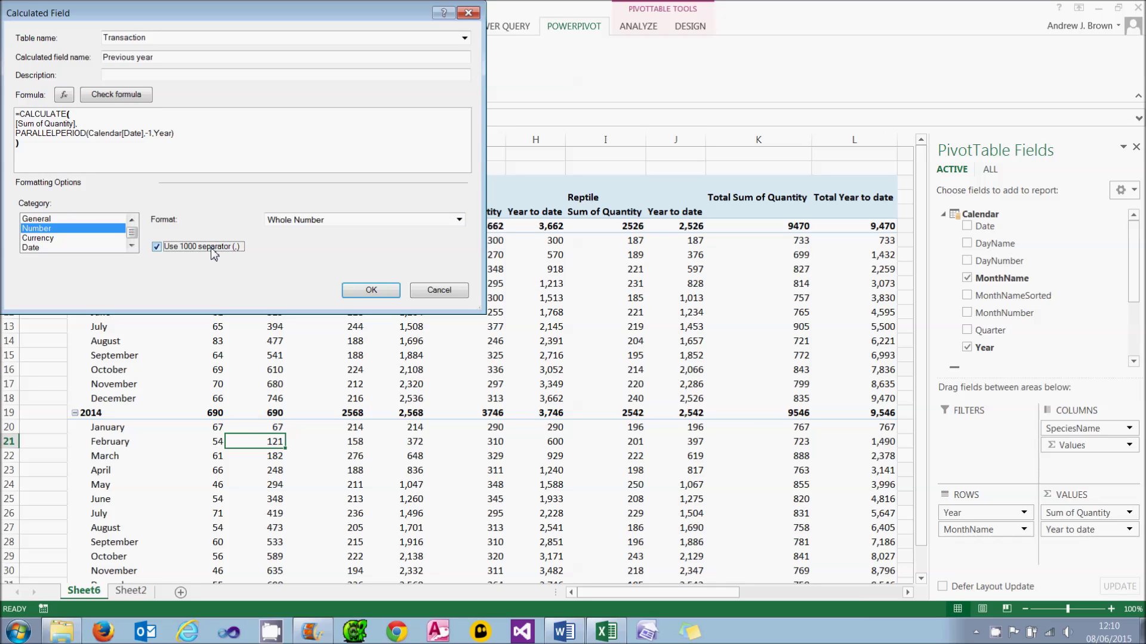
double_click(53, 133)
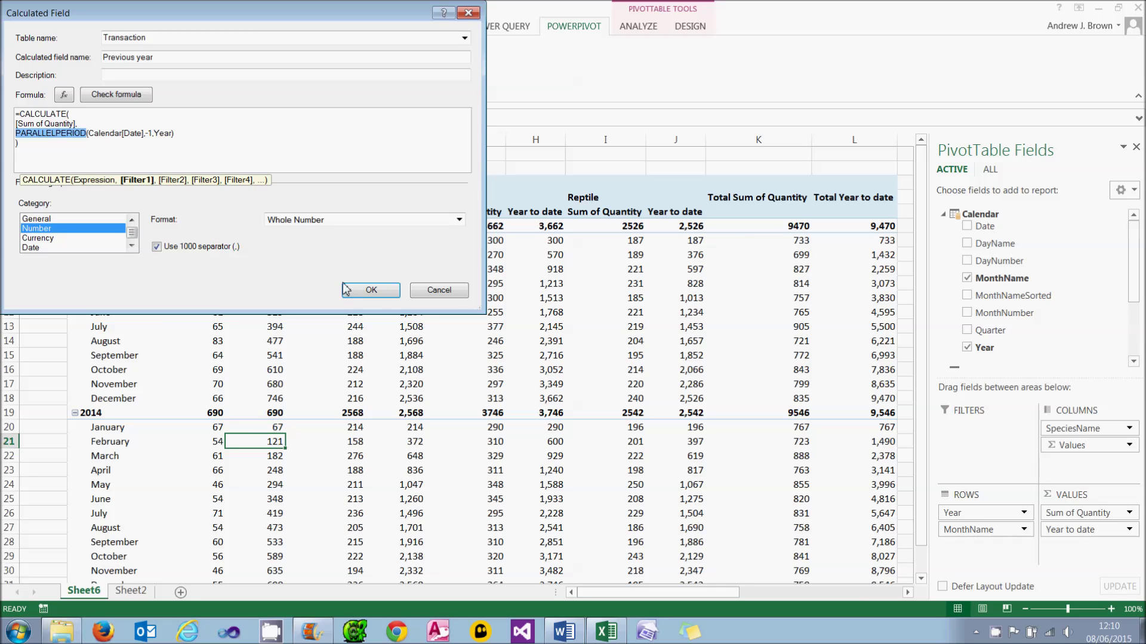
click(369, 292)
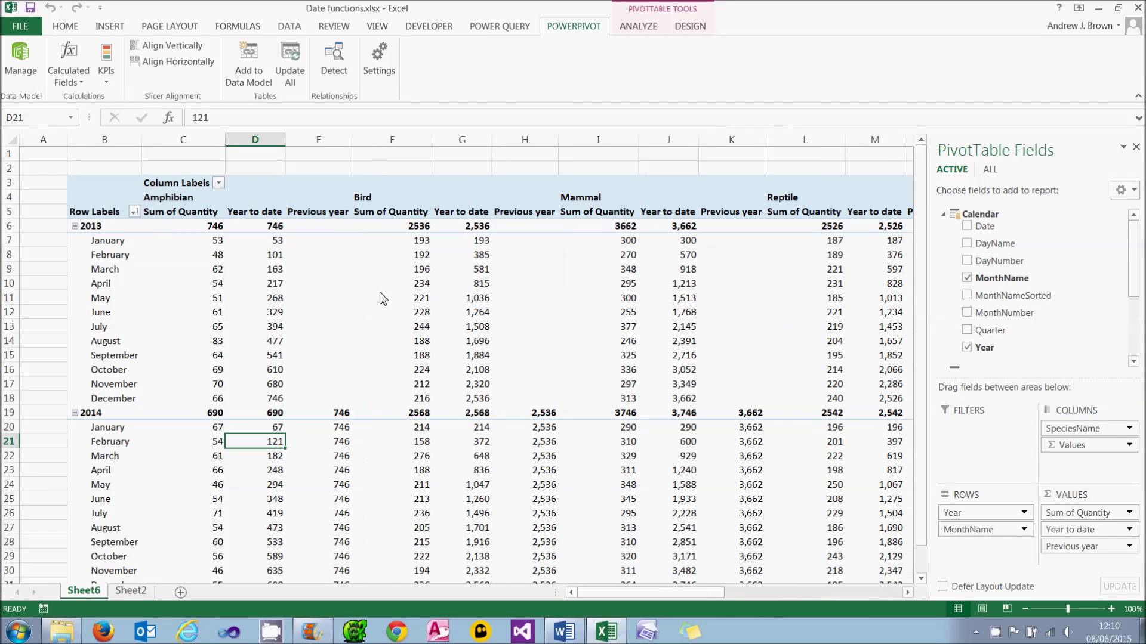
Step: Compare the Amphibian Previous year values for January to April 2014 with the 2013 Sum of Quantity total
click(335, 427)
click(339, 446)
click(339, 456)
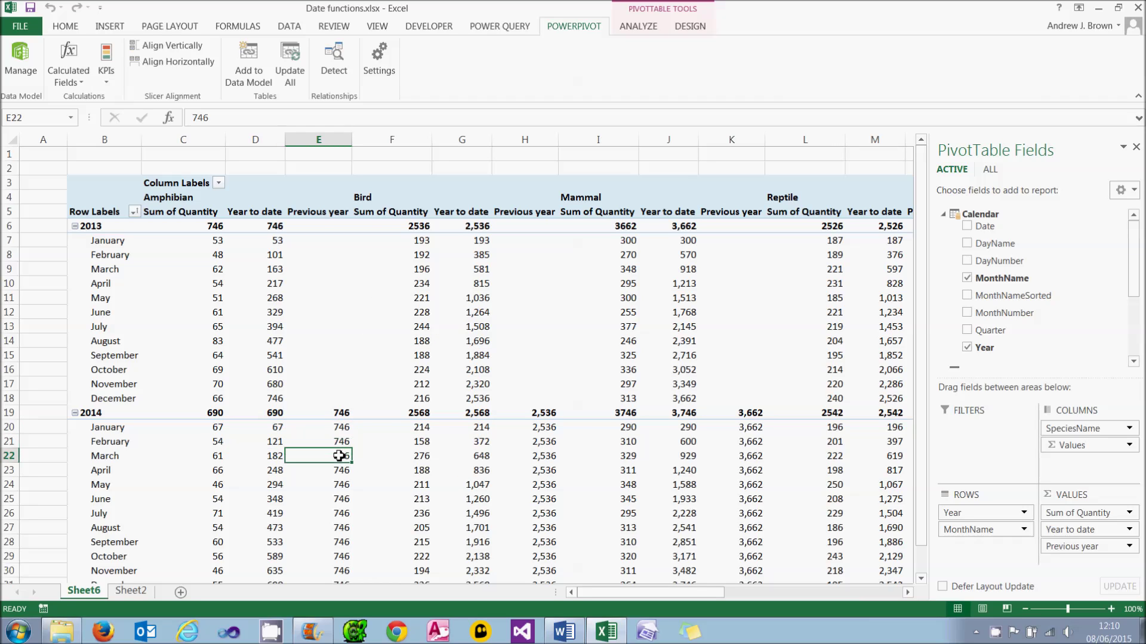
click(338, 472)
mouse_move(338, 473)
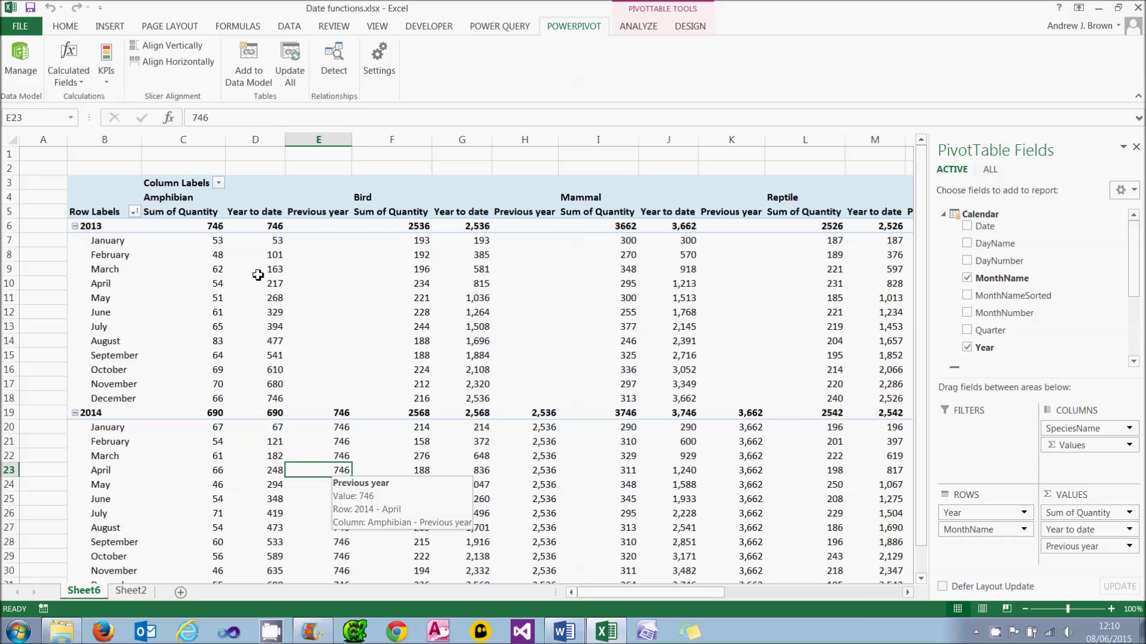
click(200, 228)
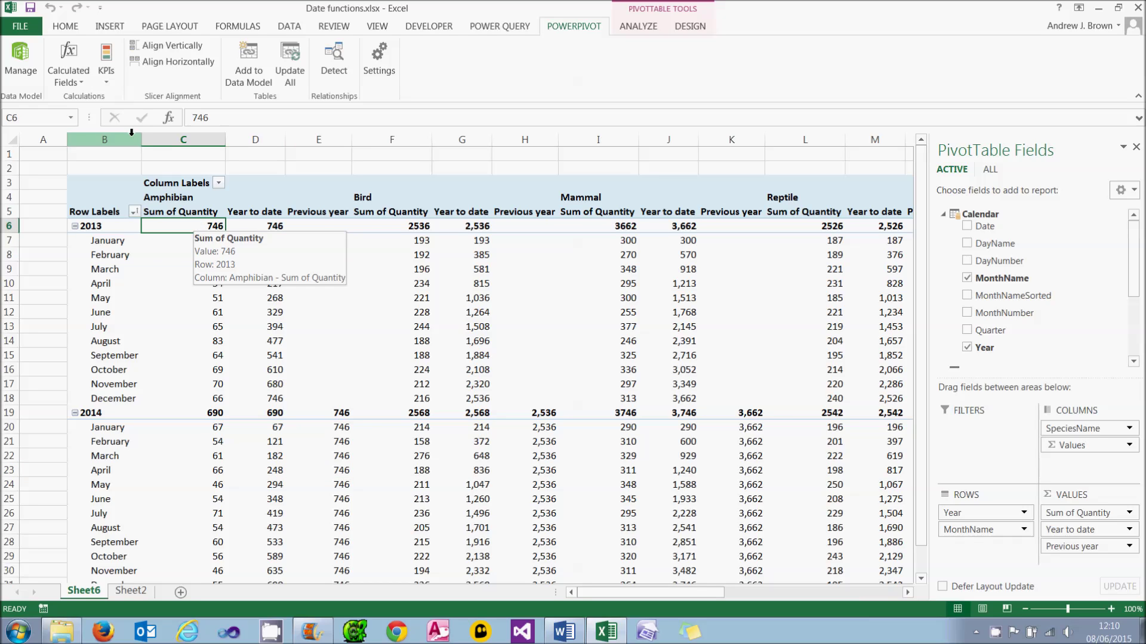
Step: Start a new calculated field in the Transaction table and name it Ratio
click(69, 76)
click(92, 102)
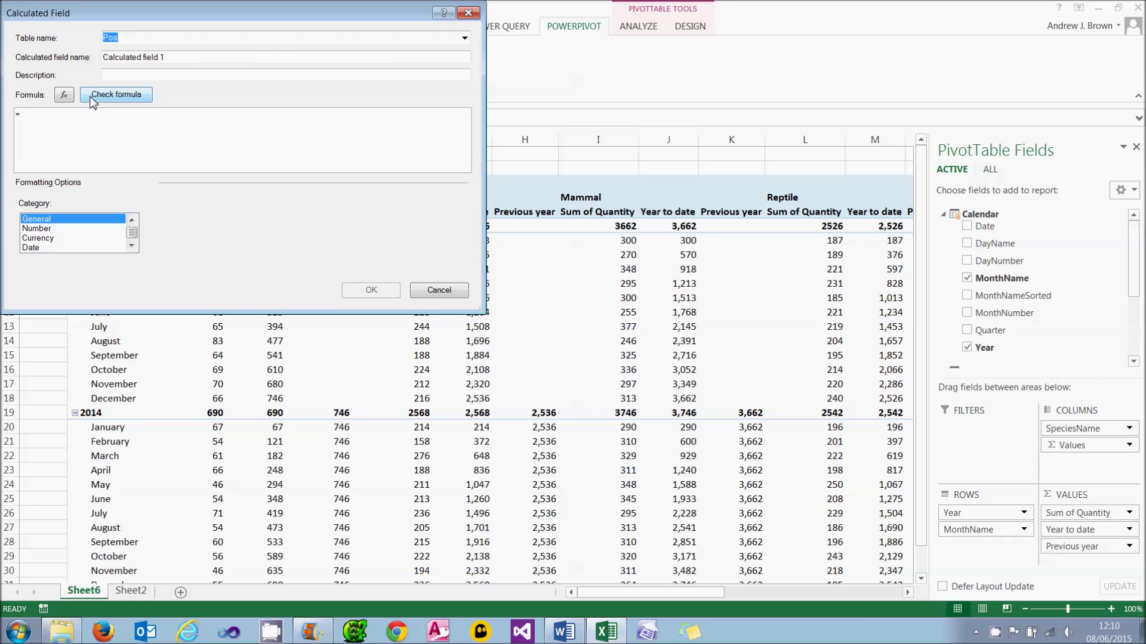
click(464, 38)
click(358, 69)
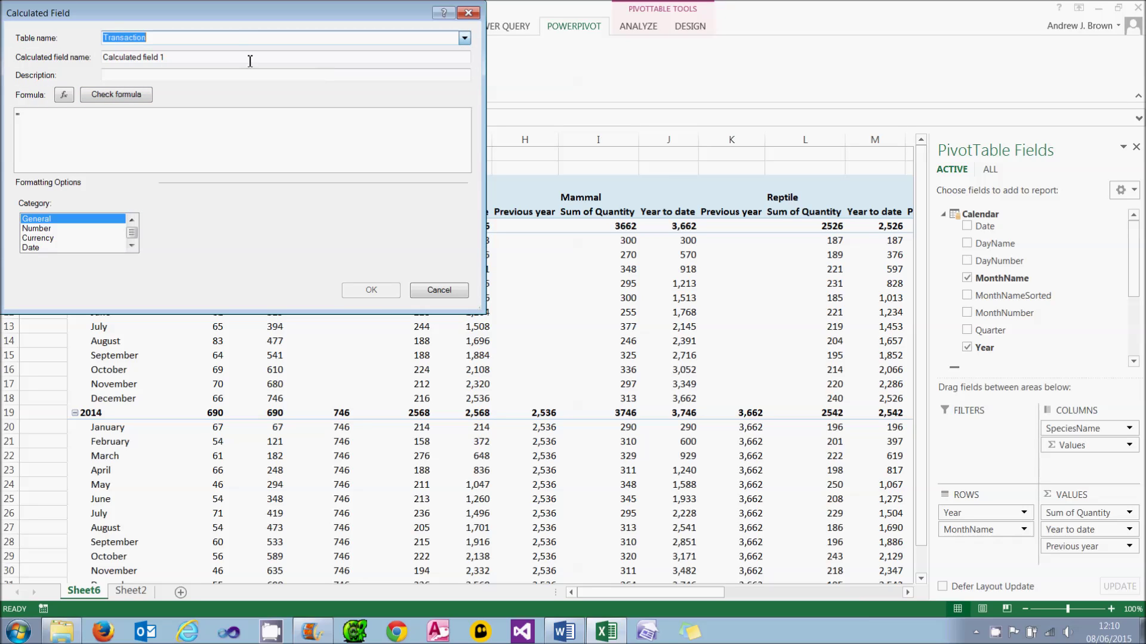
triple_click(168, 56)
text(rat)
key(BackSpace)
key(BackSpace)
key(Caps_Lock)
text(A)
key(BackSpace)
key(BackSpace)
key(Caps_Lock)
text(~ra)
key(BackSpace)
key(BackSpace)
key(BackSpace)
text(Ration)
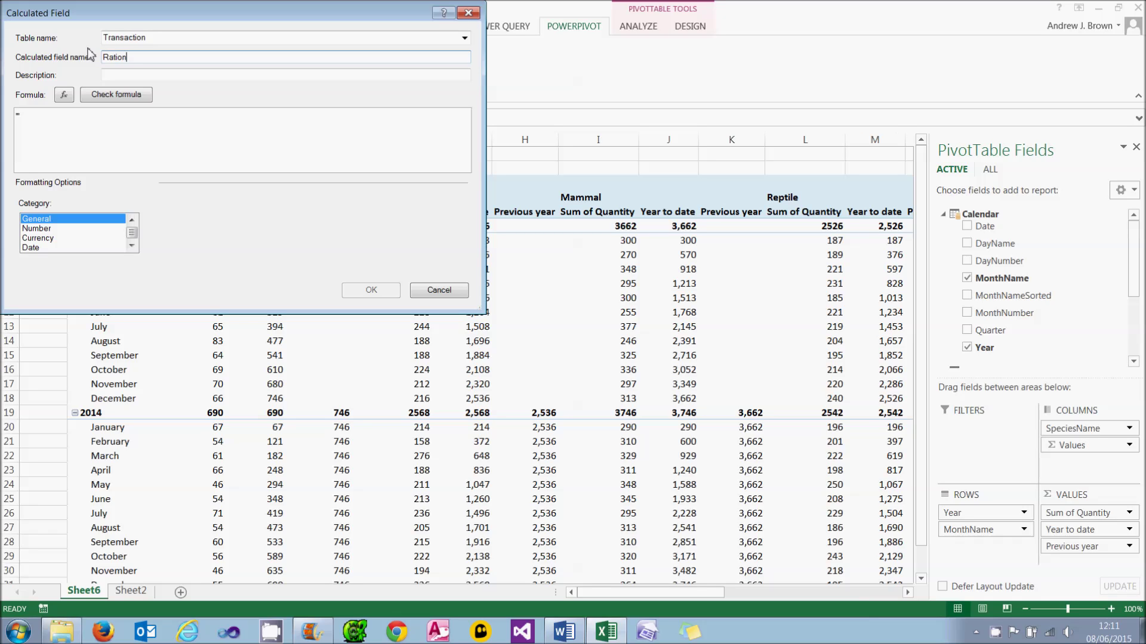
Step: Enter the formula =[Year to date] / [Previous year] for the Ratio field
key(Tab)
key(Tab)
key(Tab)
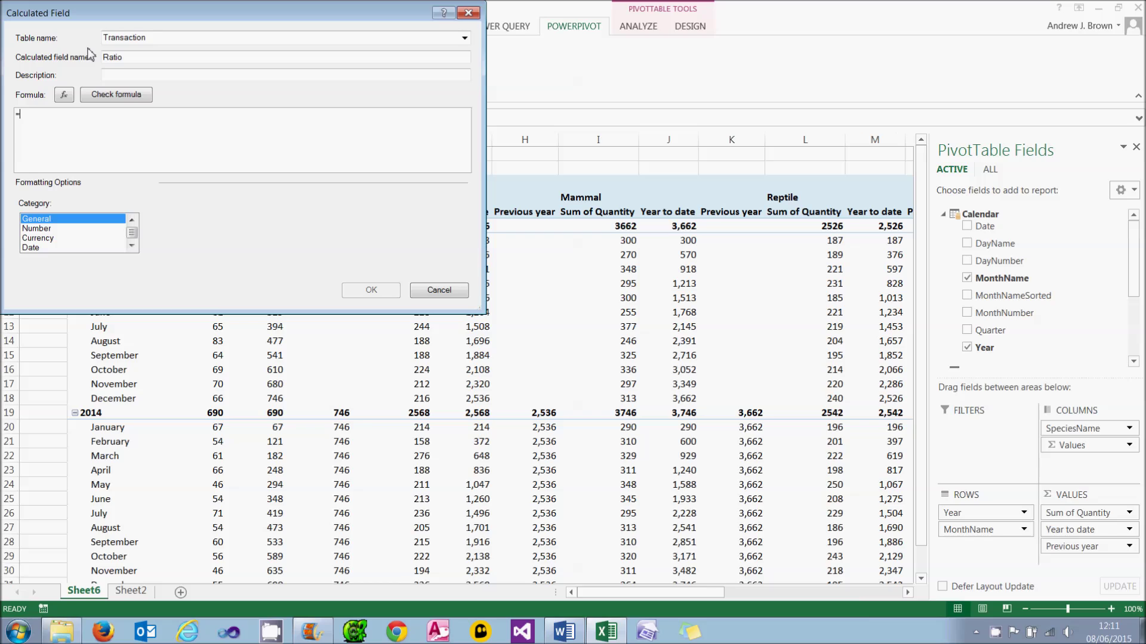
text([t)
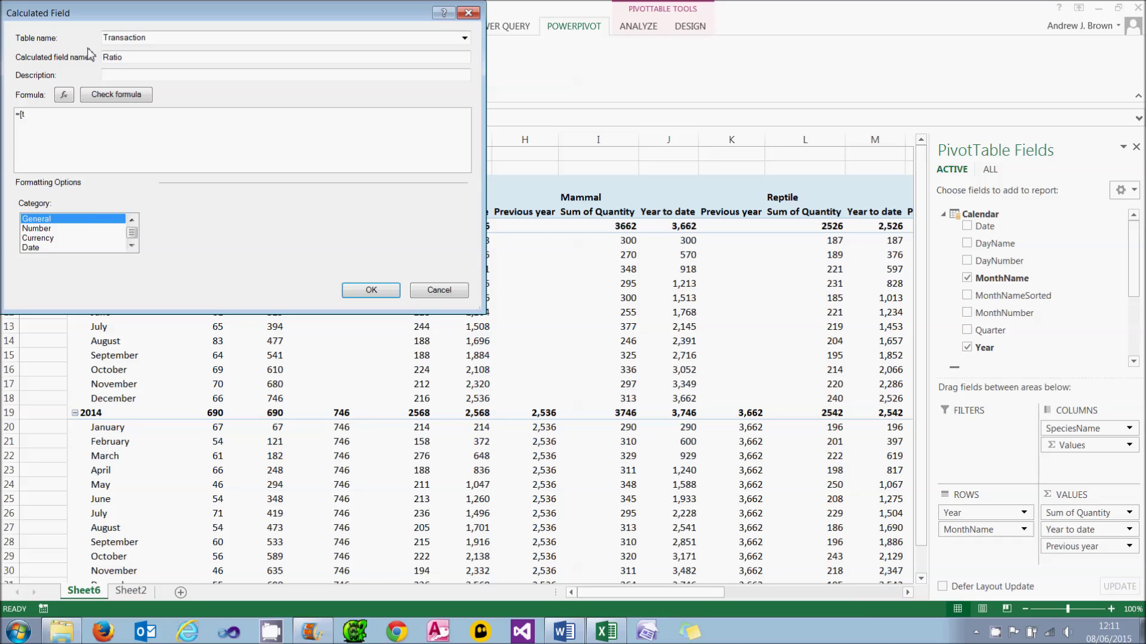
key(BackSpace)
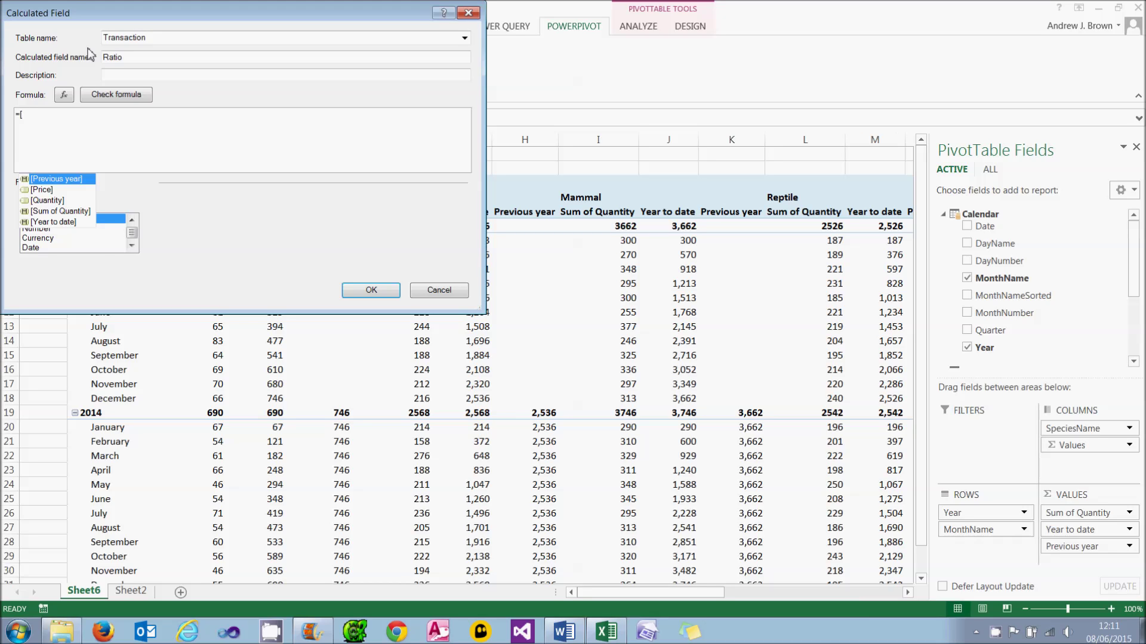
double_click(66, 222)
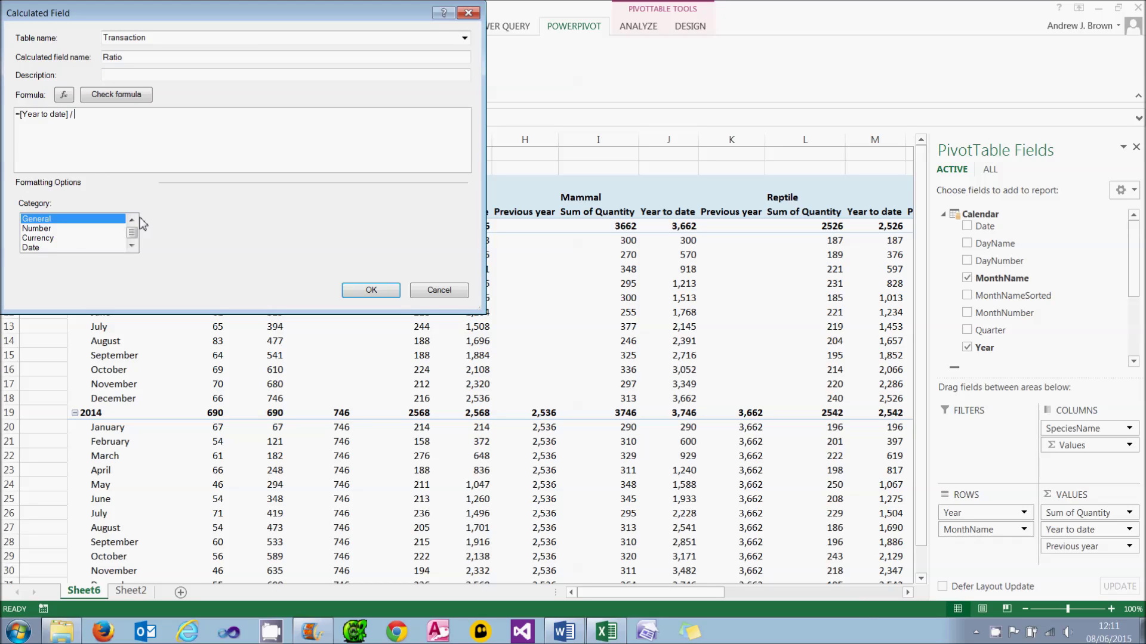
text(/ [p)
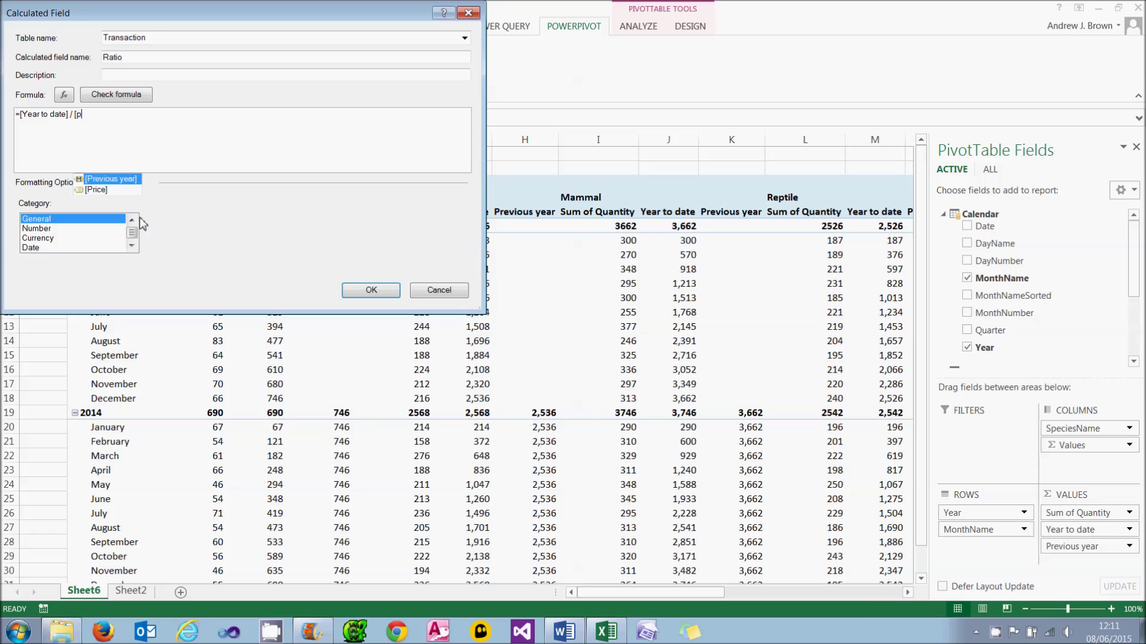
double_click(128, 182)
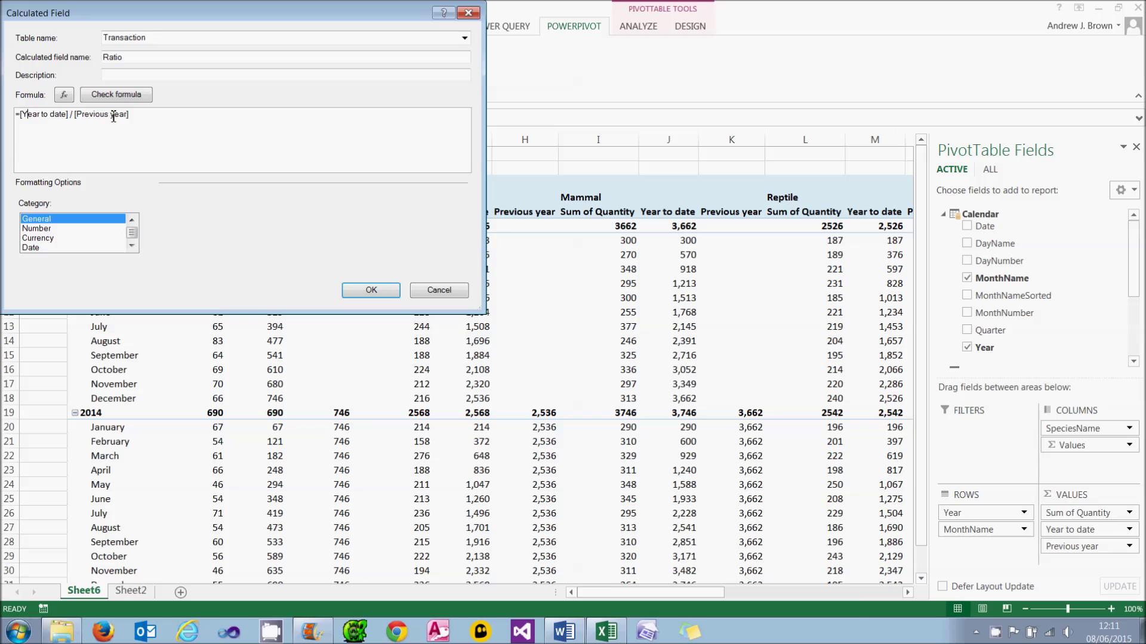
Step: Format the Ratio field as a percentage, check its formula for errors and create it
click(54, 229)
click(300, 221)
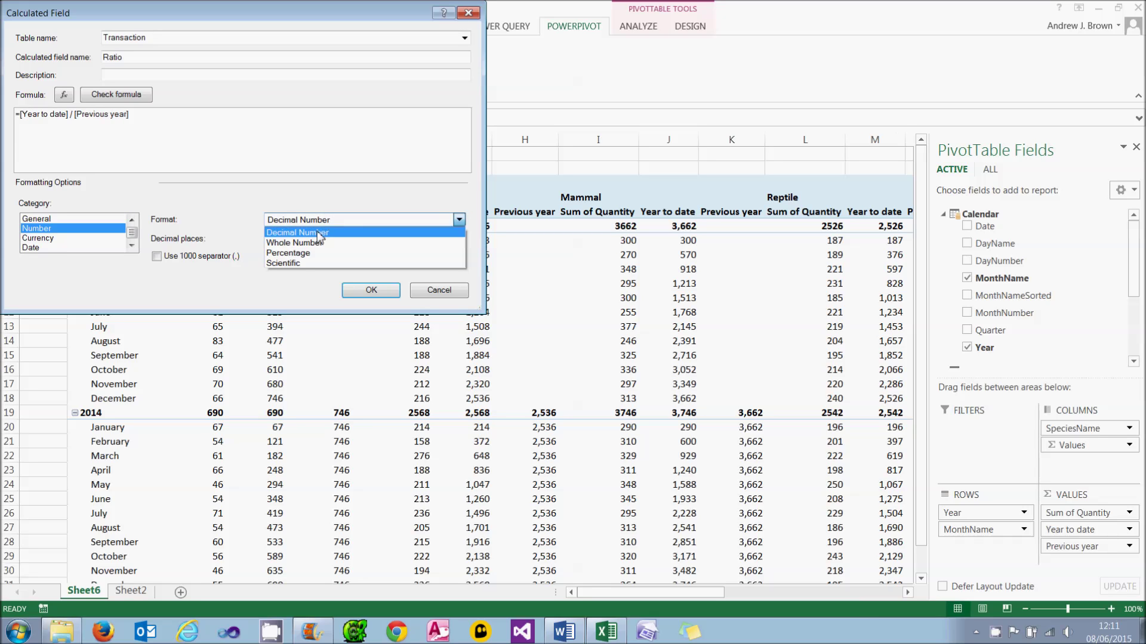
click(288, 253)
click(119, 96)
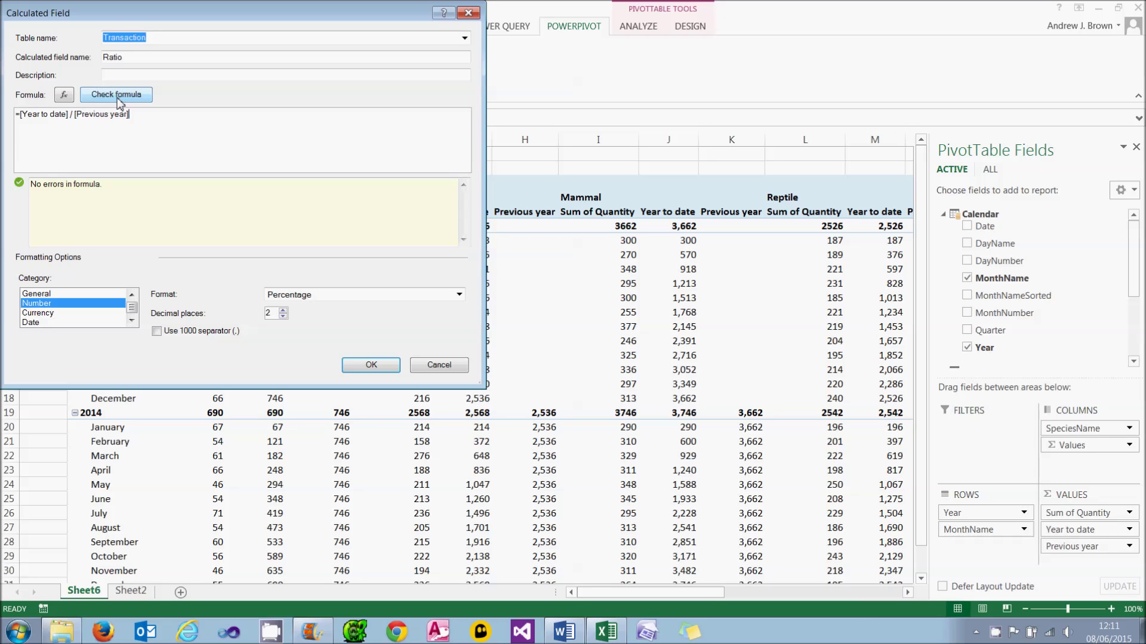
click(373, 366)
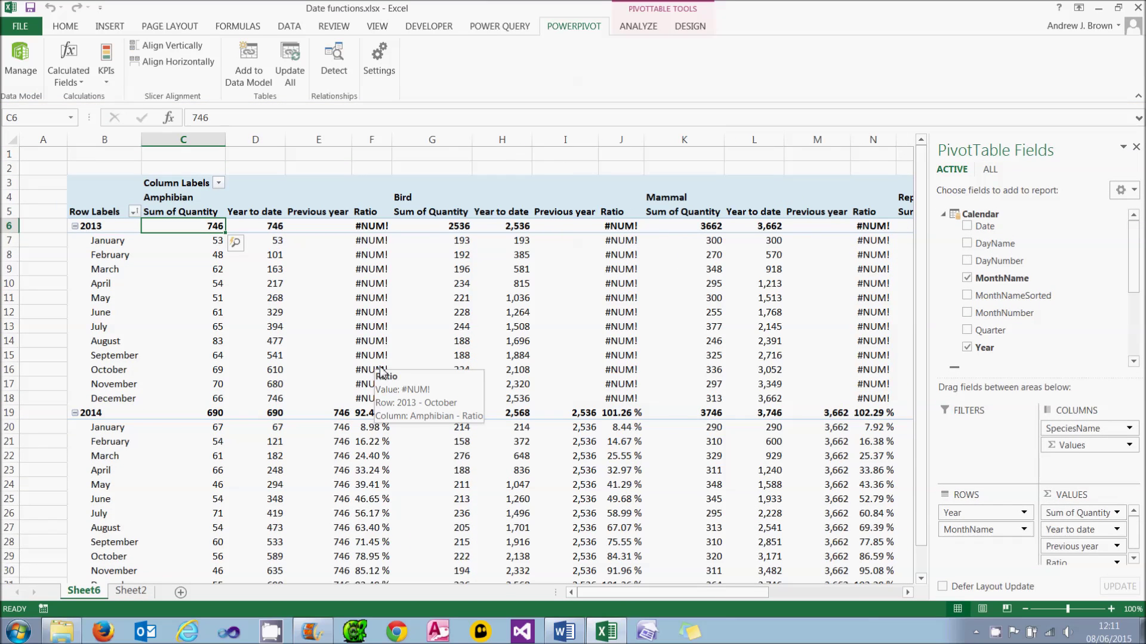
Step: Examine the 2014 ratios in the PivotTable, selecting the February Amphibian ratio
scroll(367, 357, down, 1)
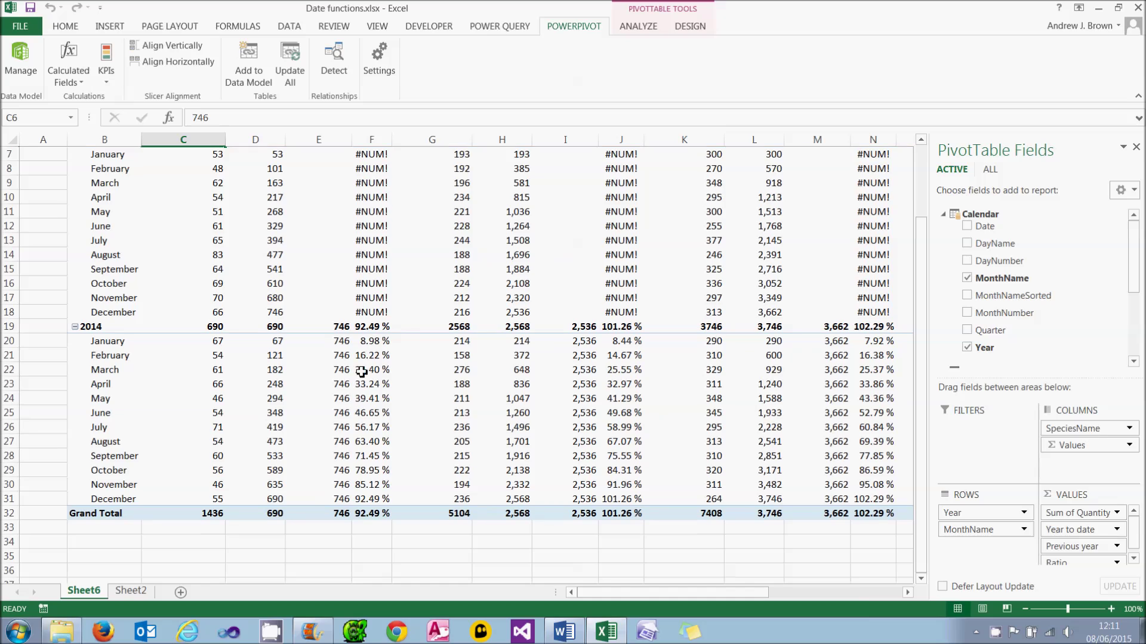
click(365, 355)
mouse_move(459, 398)
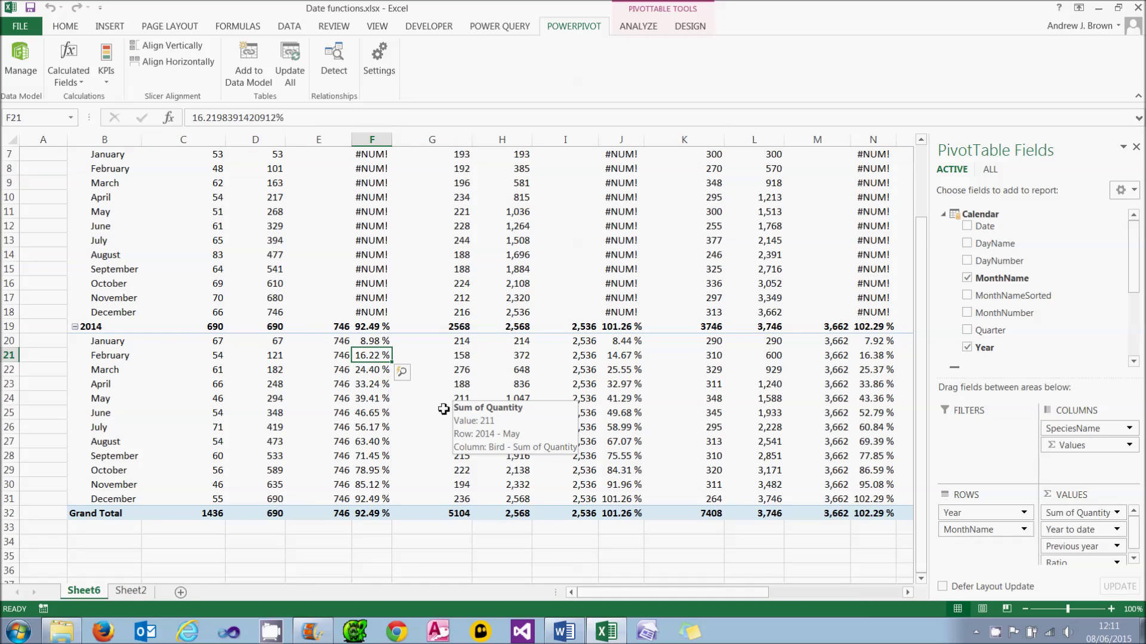
click(131, 590)
click(83, 591)
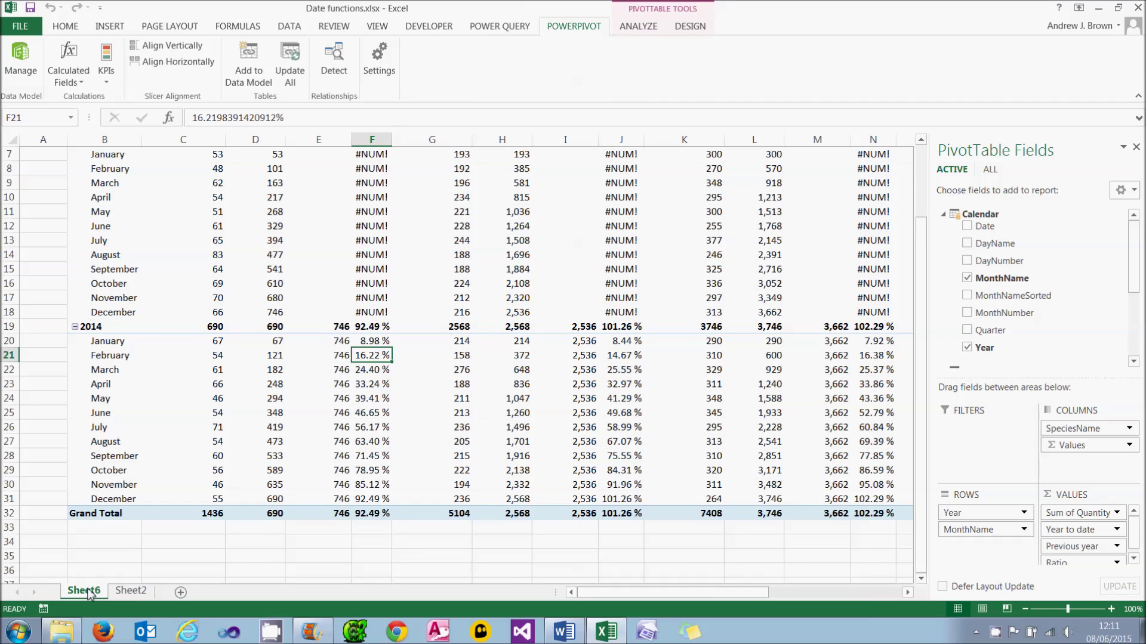
Step: Select the Amphibian Ratio cells for January to December 2013 to examine their values
scroll(289, 504, up, 2)
mouse_move(289, 505)
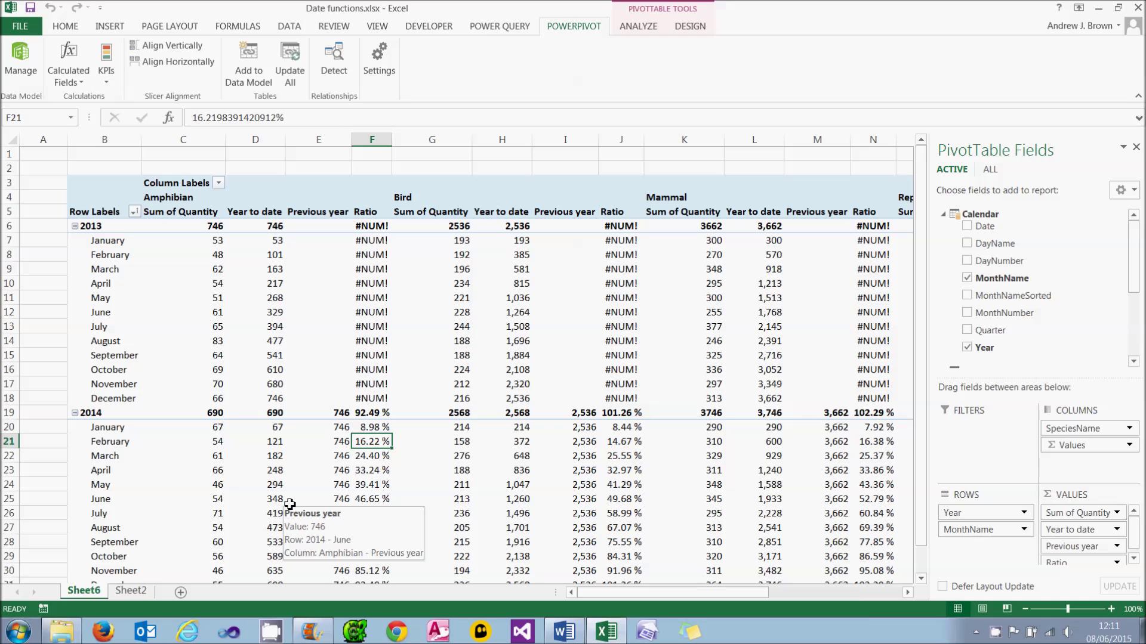
drag(371, 239, 371, 399)
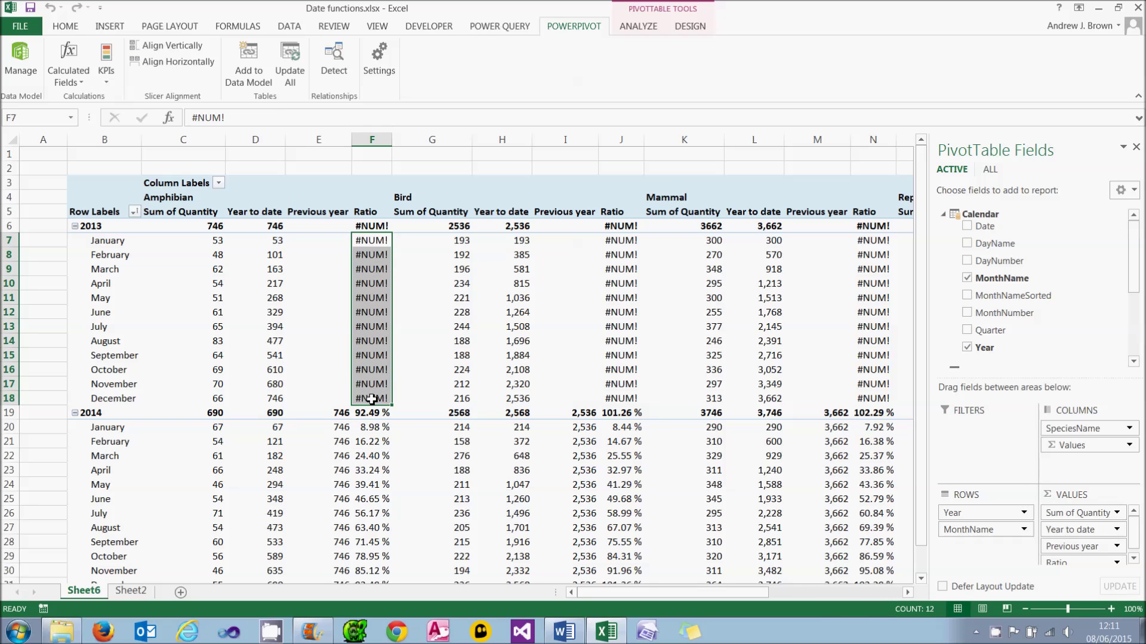
mouse_move(371, 399)
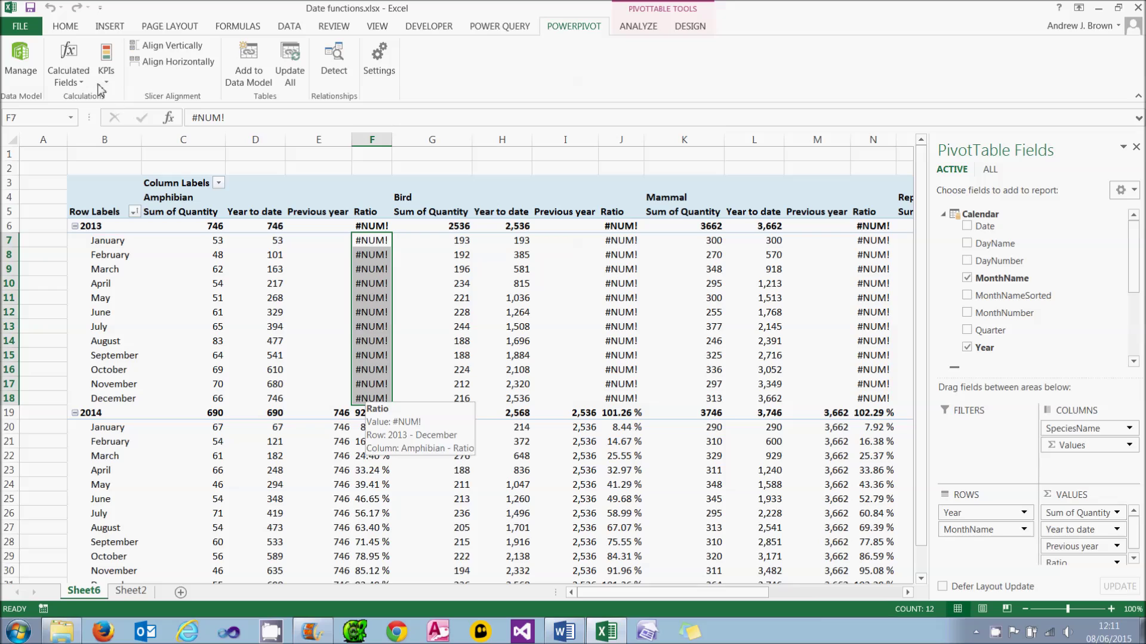
Step: Open the Ratio calculated field for editing and insert IFERROR( before [Year to date] in its formula
click(69, 76)
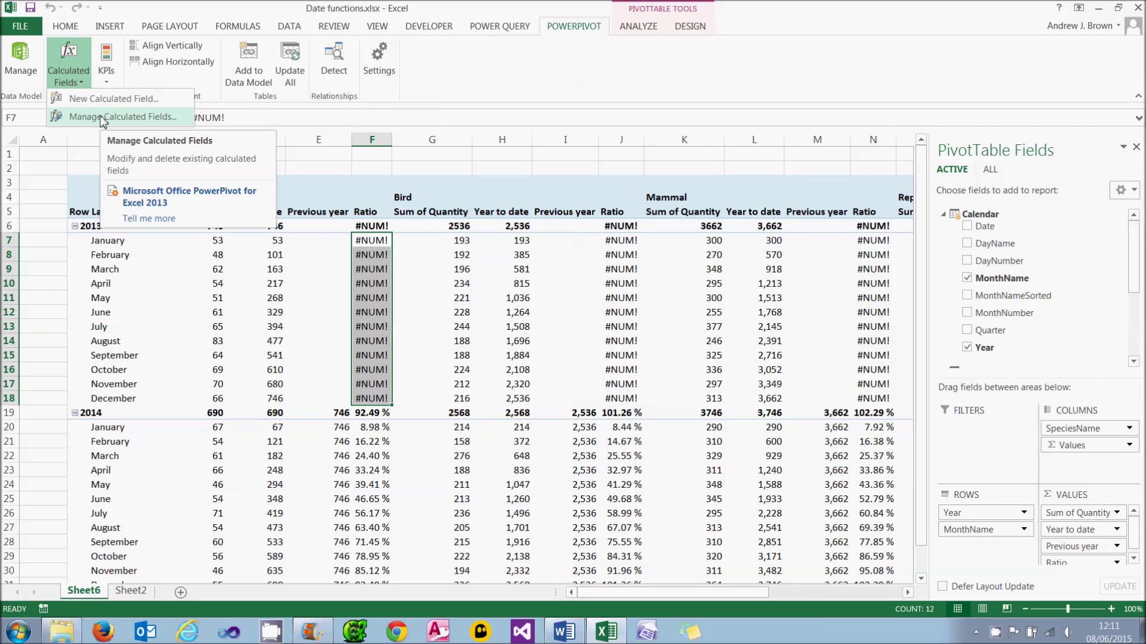
click(103, 117)
click(397, 240)
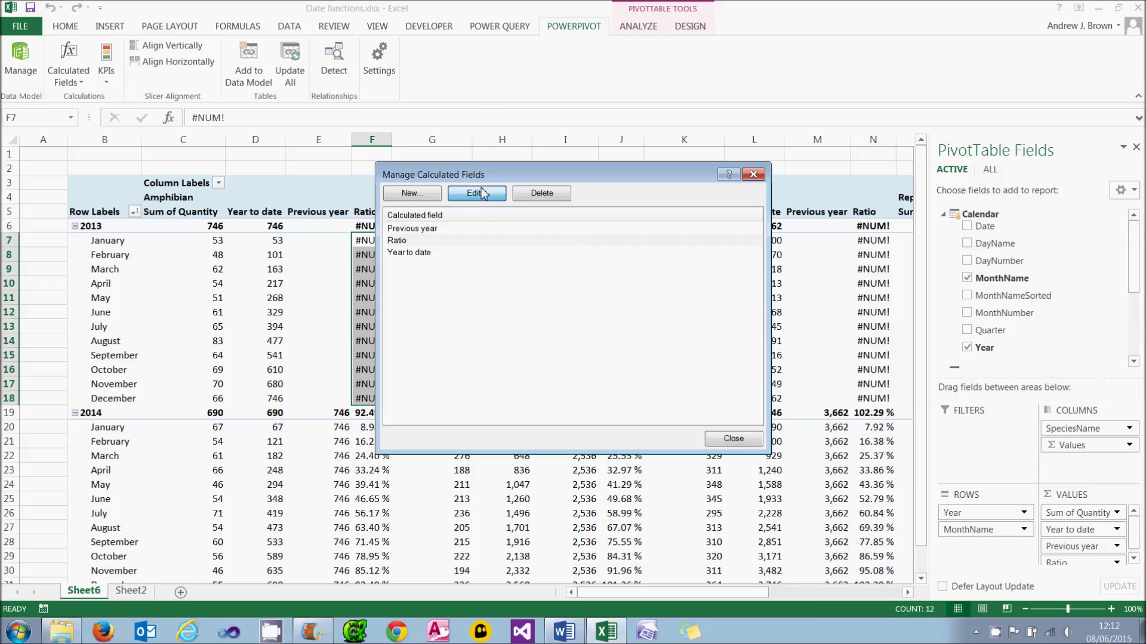
click(481, 193)
click(24, 144)
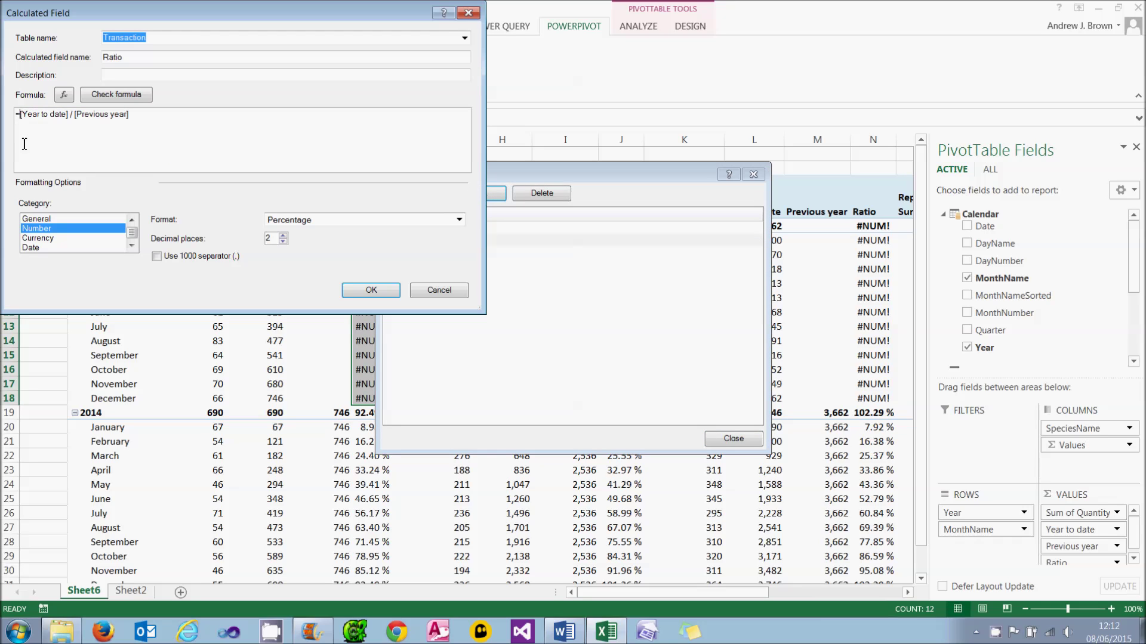
key(Caps_Lock)
text(IFE)
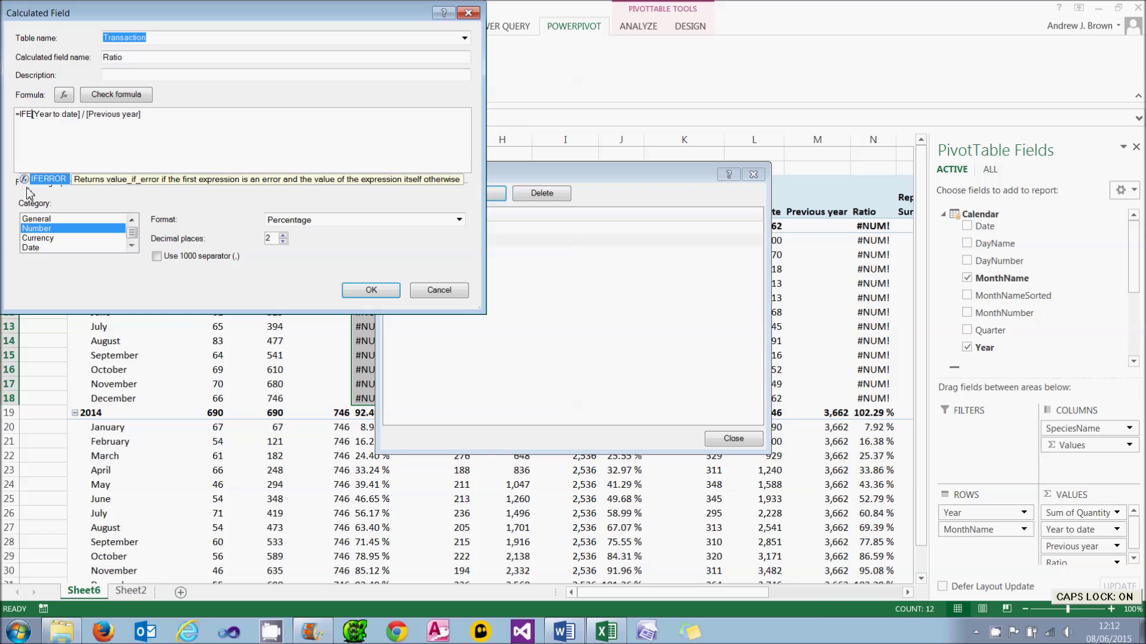
key(Tab)
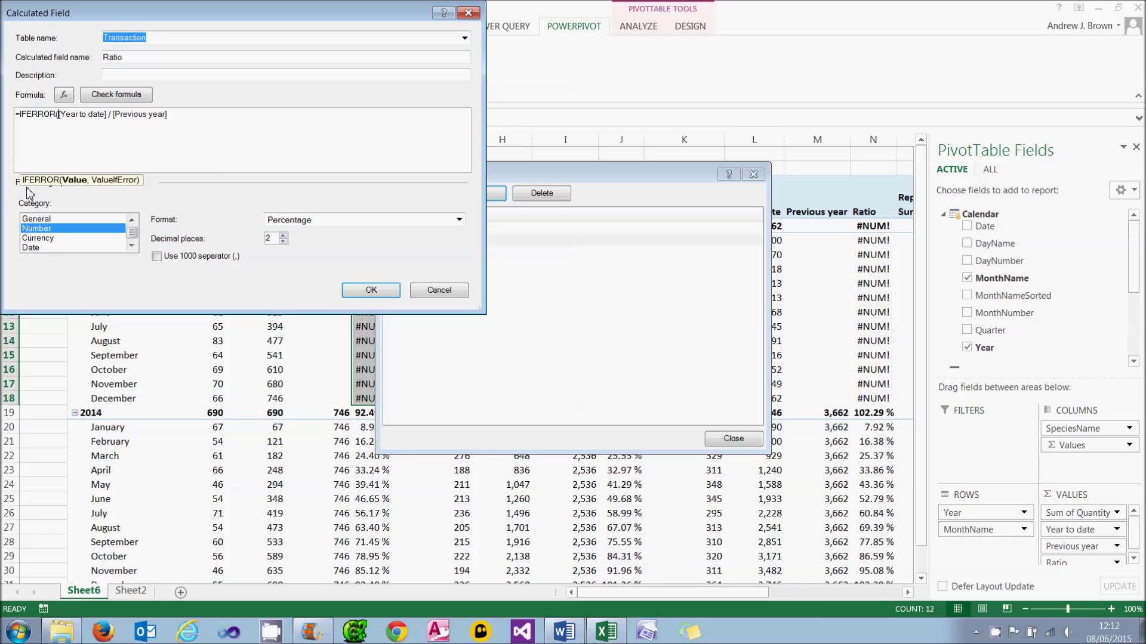
Step: Complete the Ratio formula as =IFERROR([Year to date] / [Previous year],BLANK()), save it and check the Amphibian ratios for 2013 and 2014
click(179, 117)
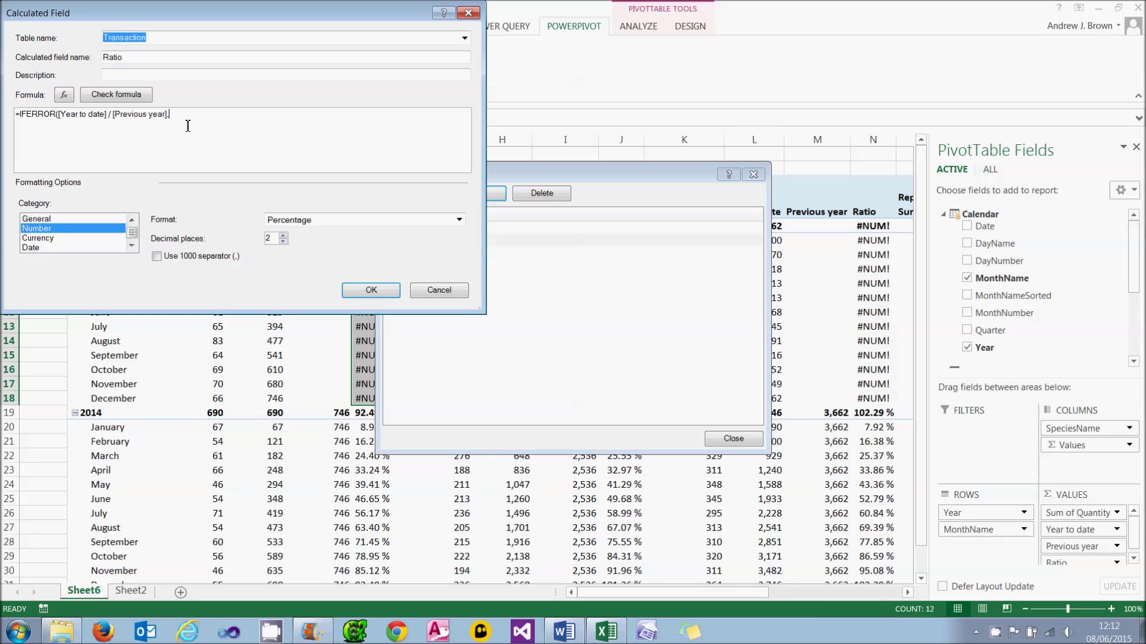
text(,)
text(BLANK()))
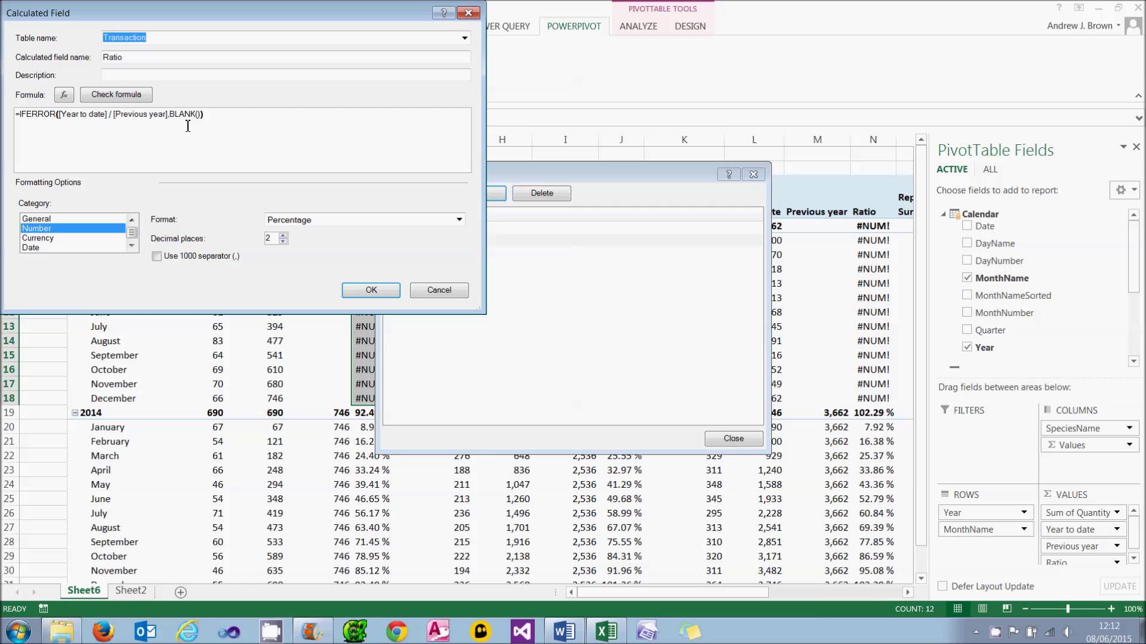
click(367, 291)
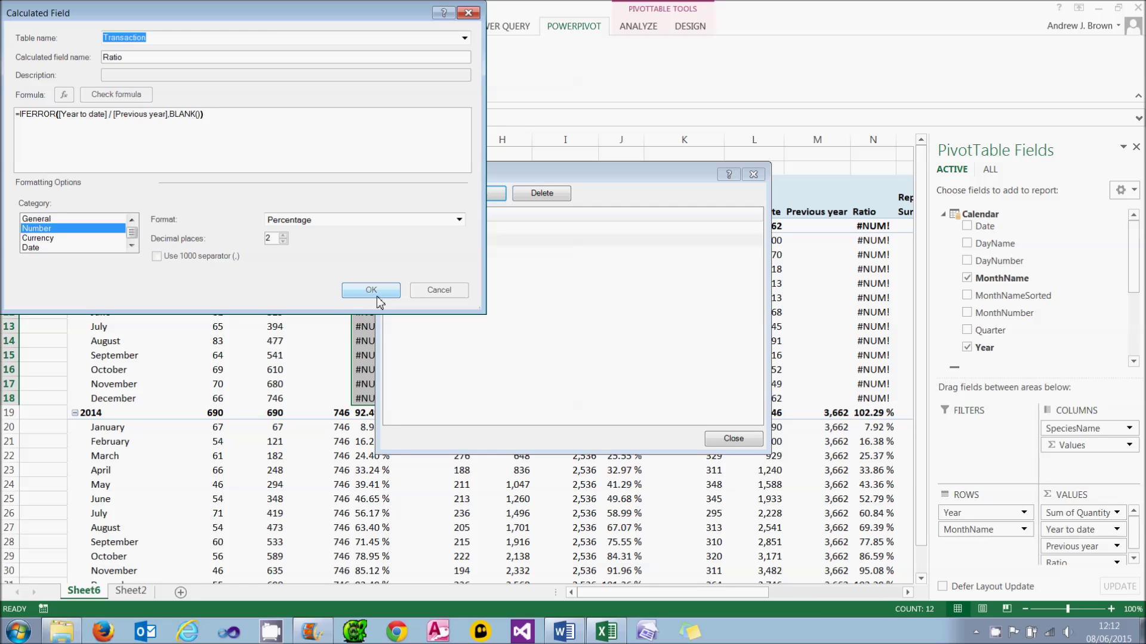
click(733, 439)
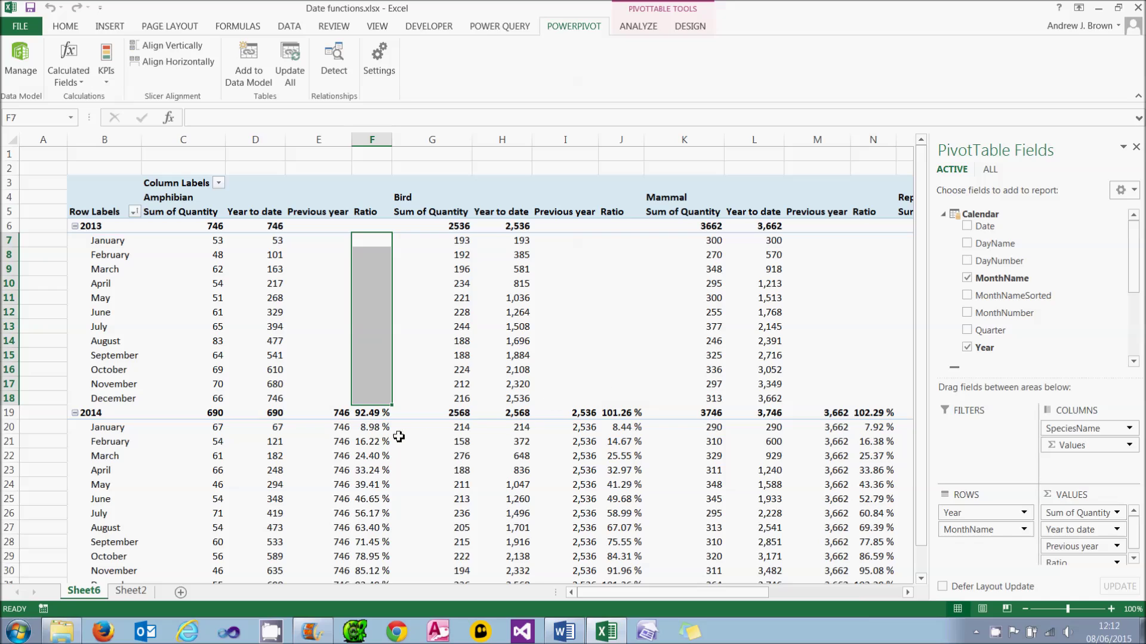
click(378, 442)
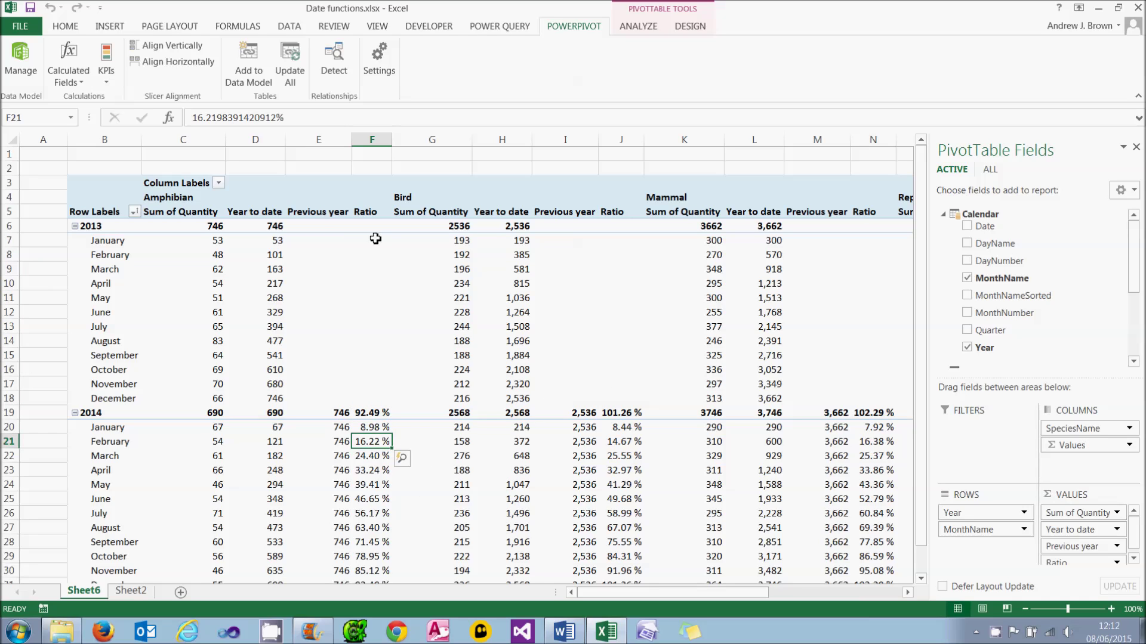
drag(373, 229, 370, 397)
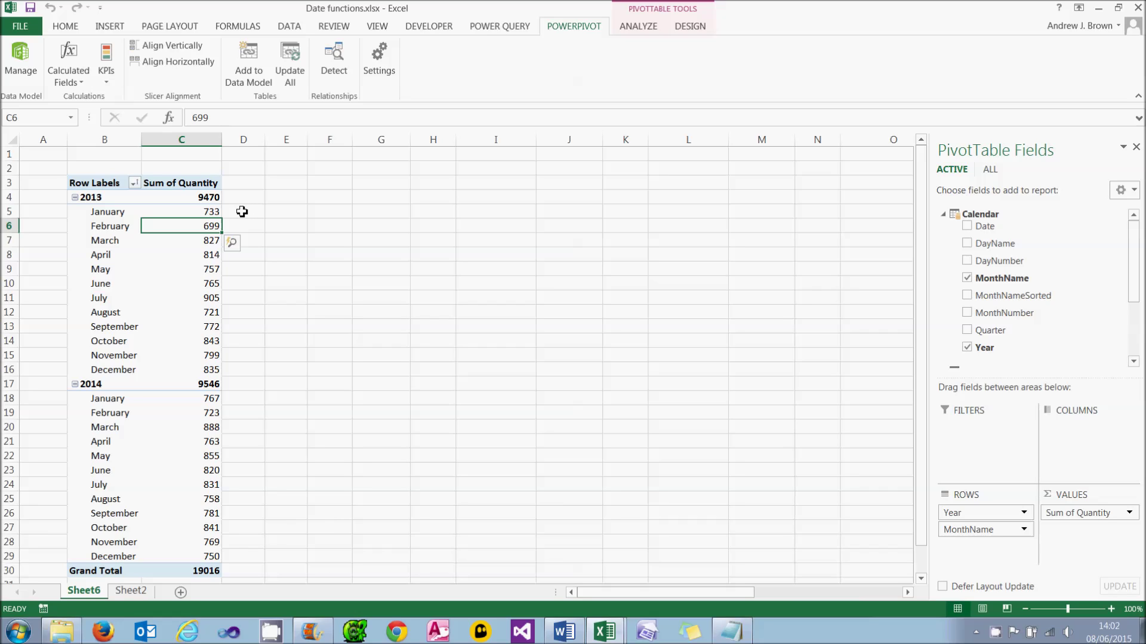
click(242, 212)
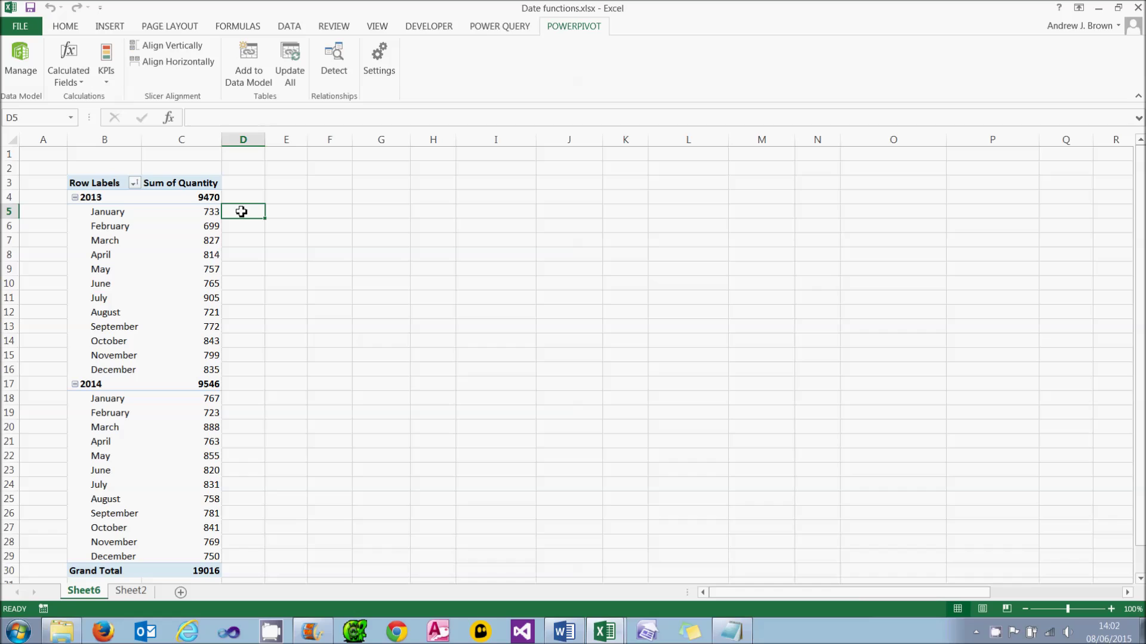
click(290, 213)
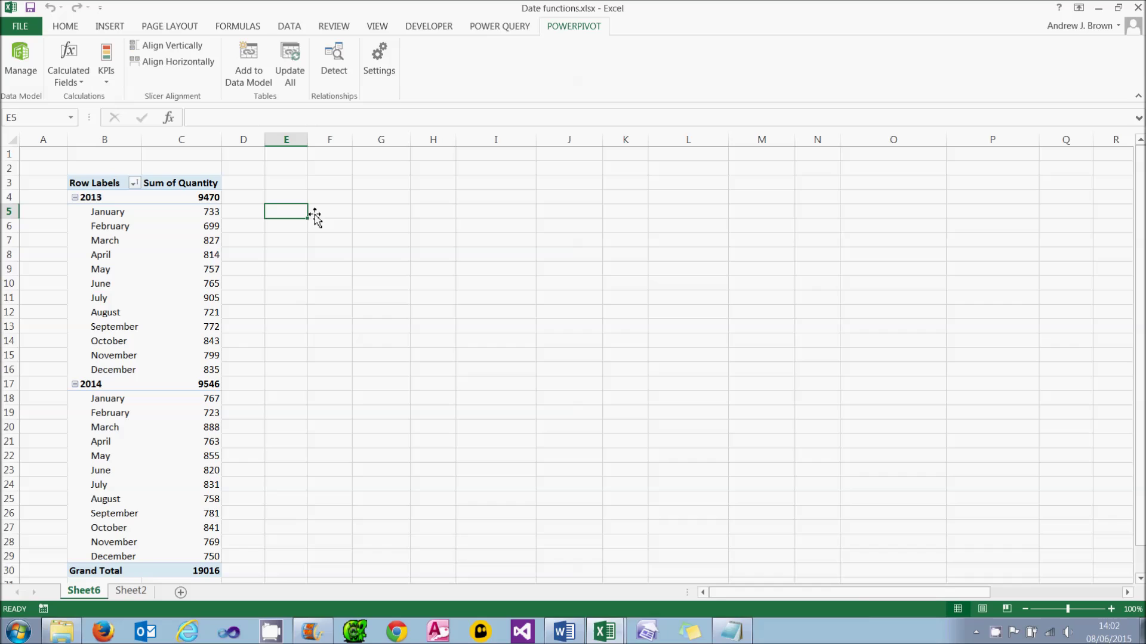
click(338, 213)
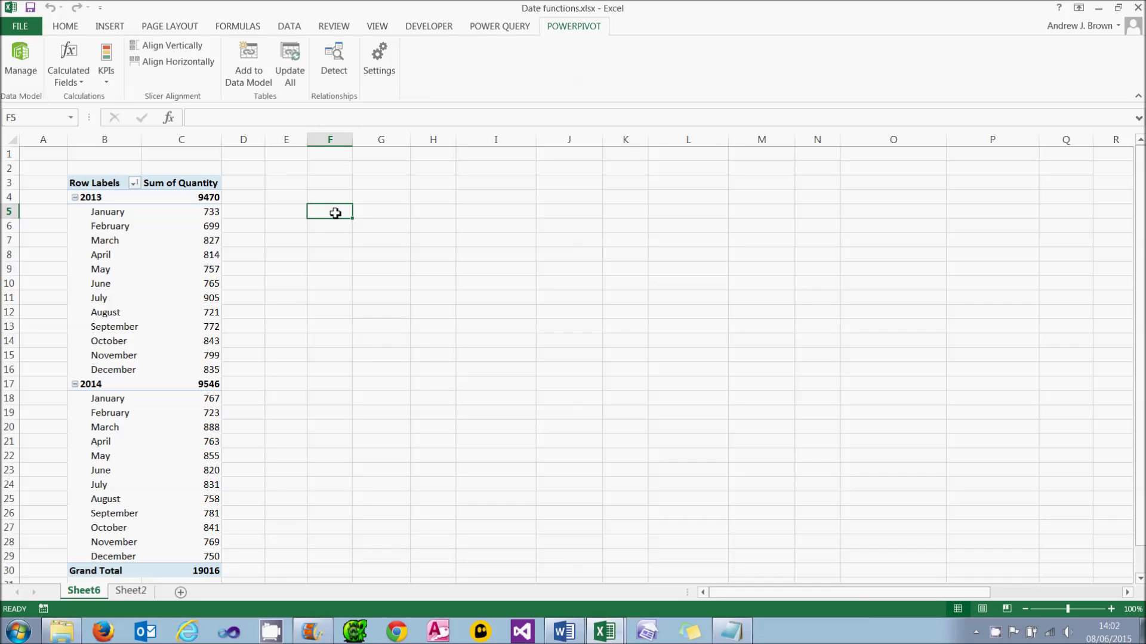
drag(248, 212, 313, 211)
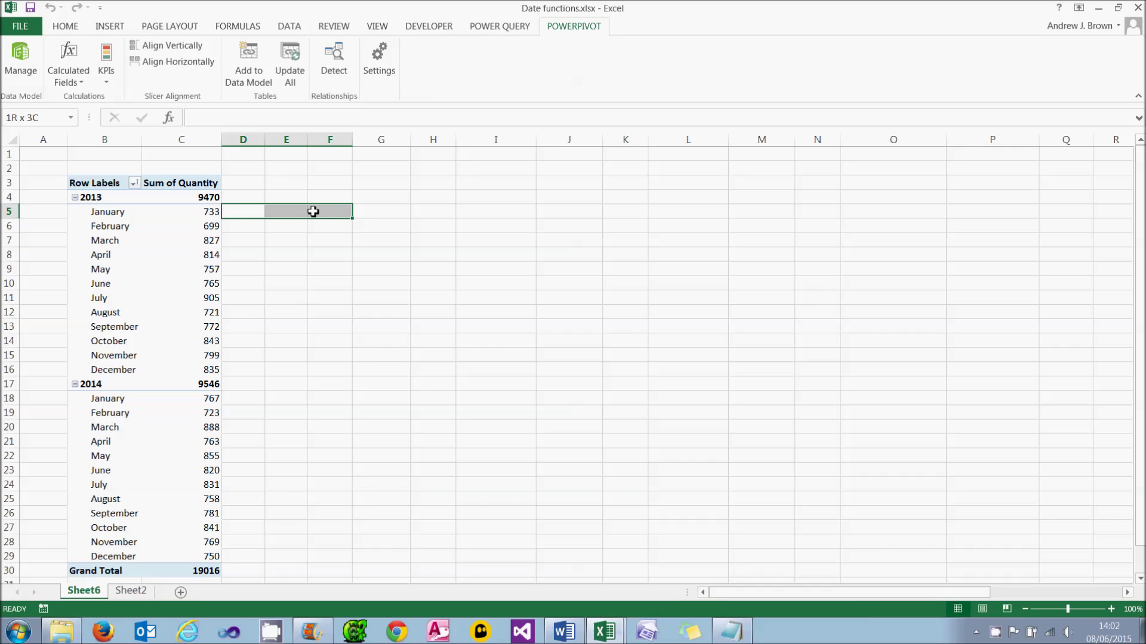
Step: Start a new calculated field from the January 2013 quantity cell and assign it to the Transaction table
click(212, 212)
mouse_move(222, 281)
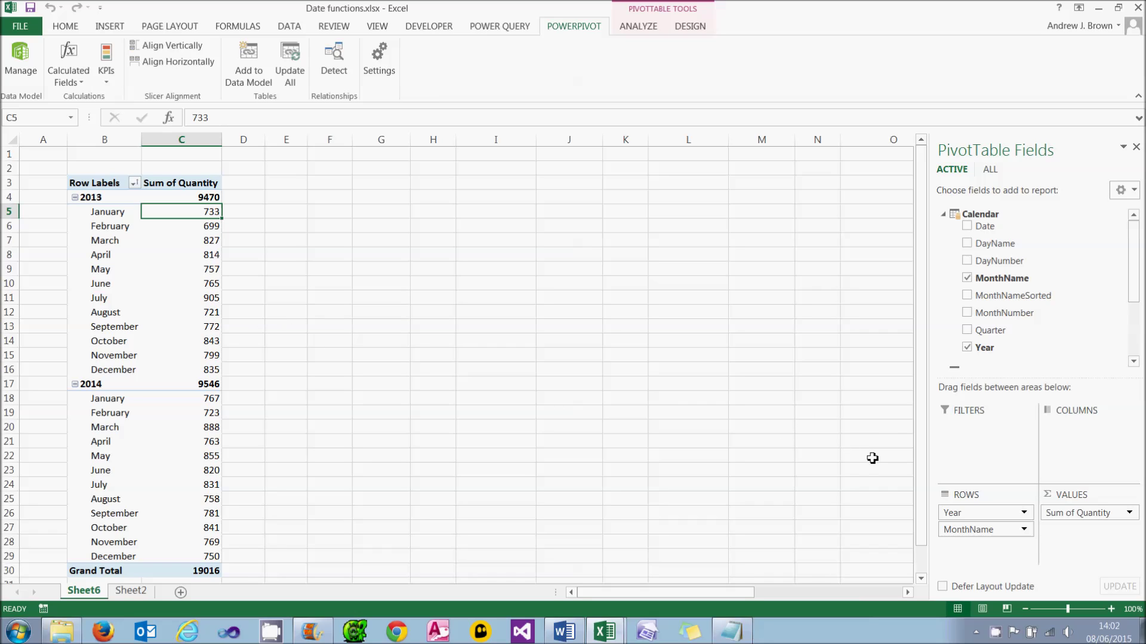
click(1137, 346)
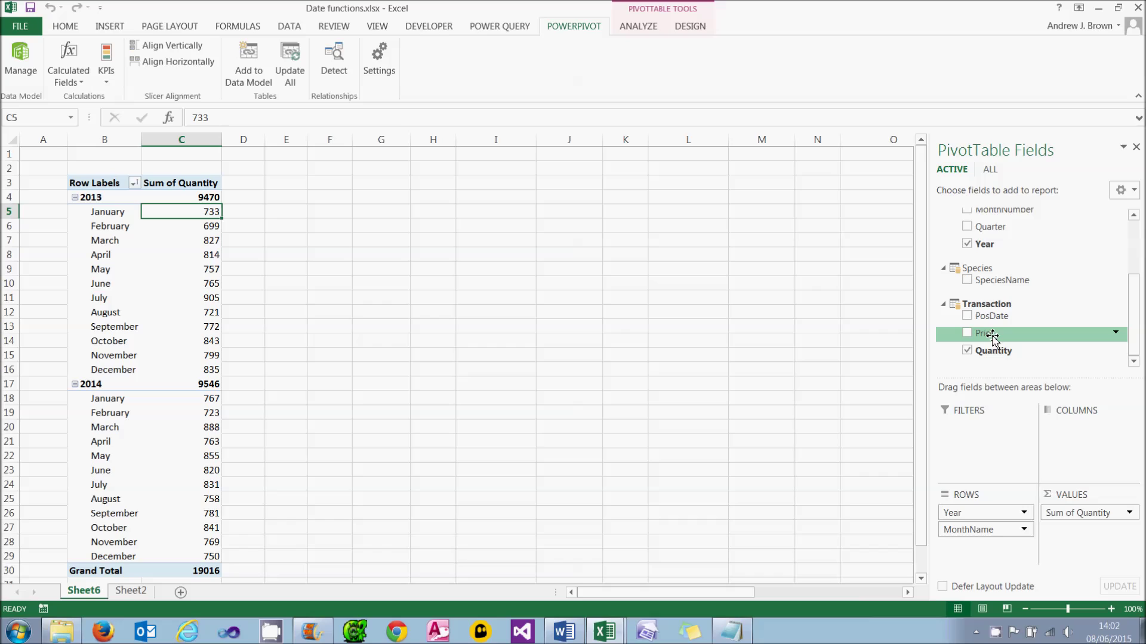
click(69, 77)
click(95, 103)
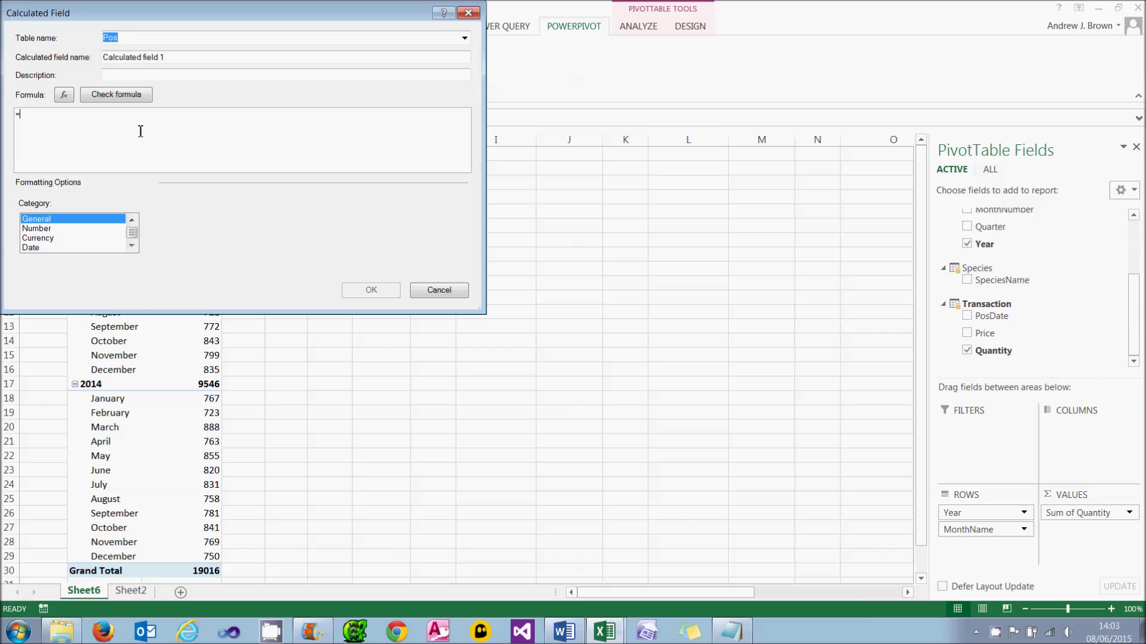
click(464, 38)
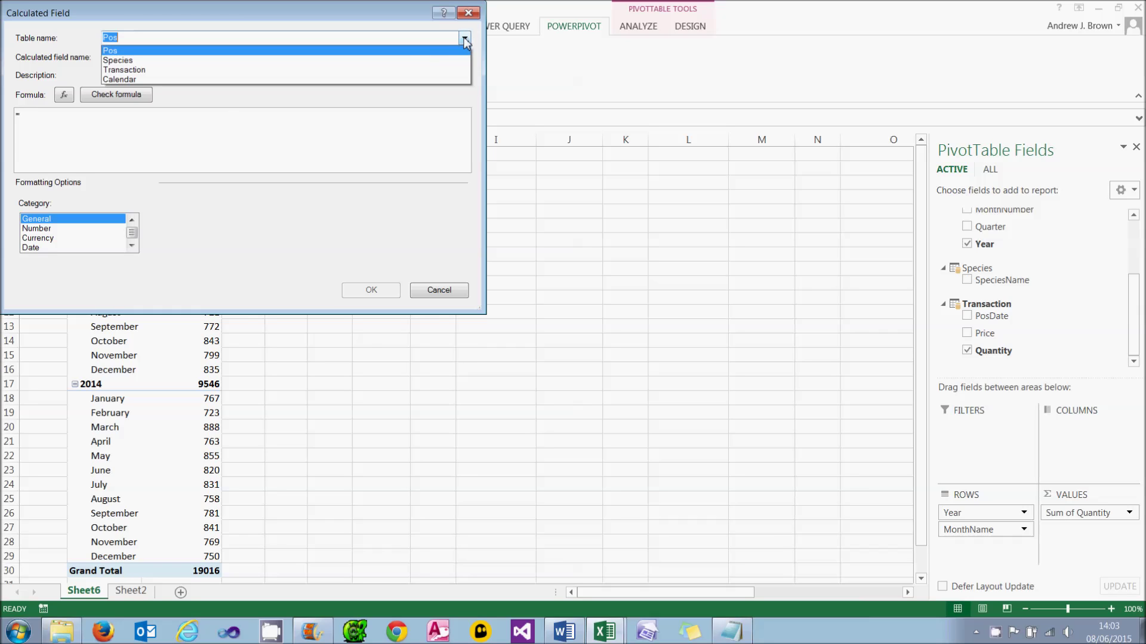
click(234, 67)
Step: Name the new calculated field First day
click(206, 58)
drag(185, 57, 74, 52)
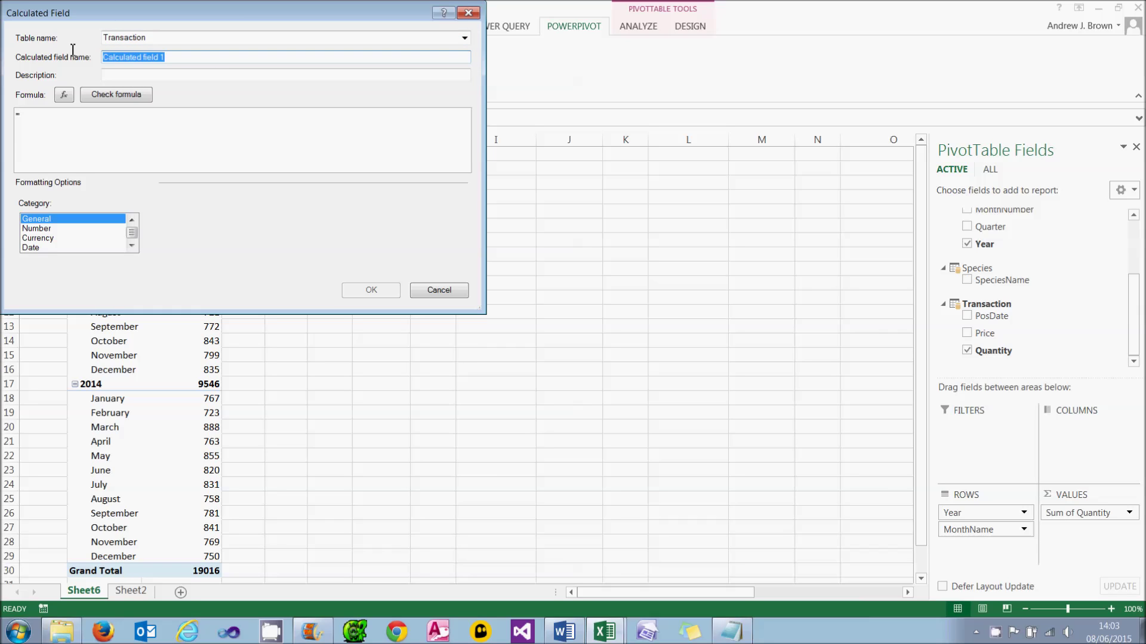
text(fIRST)
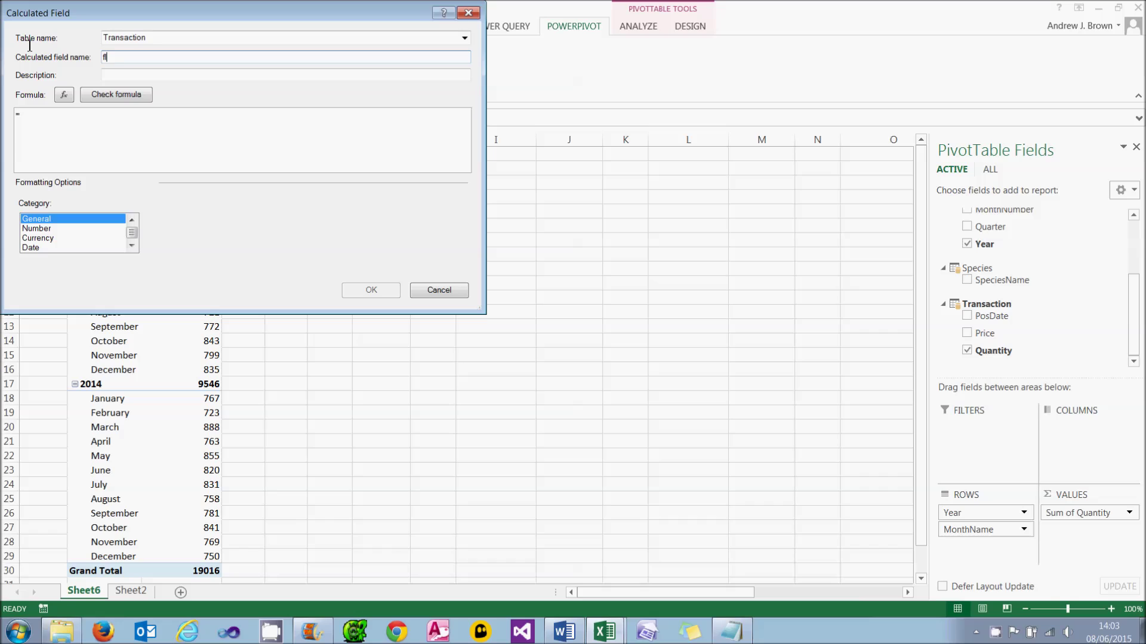
key(BackSpace)
key(BackSpace)
key(BackSpace)
key(BackSpace)
key(BackSpace)
key(Caps_Lock)
text(First day)
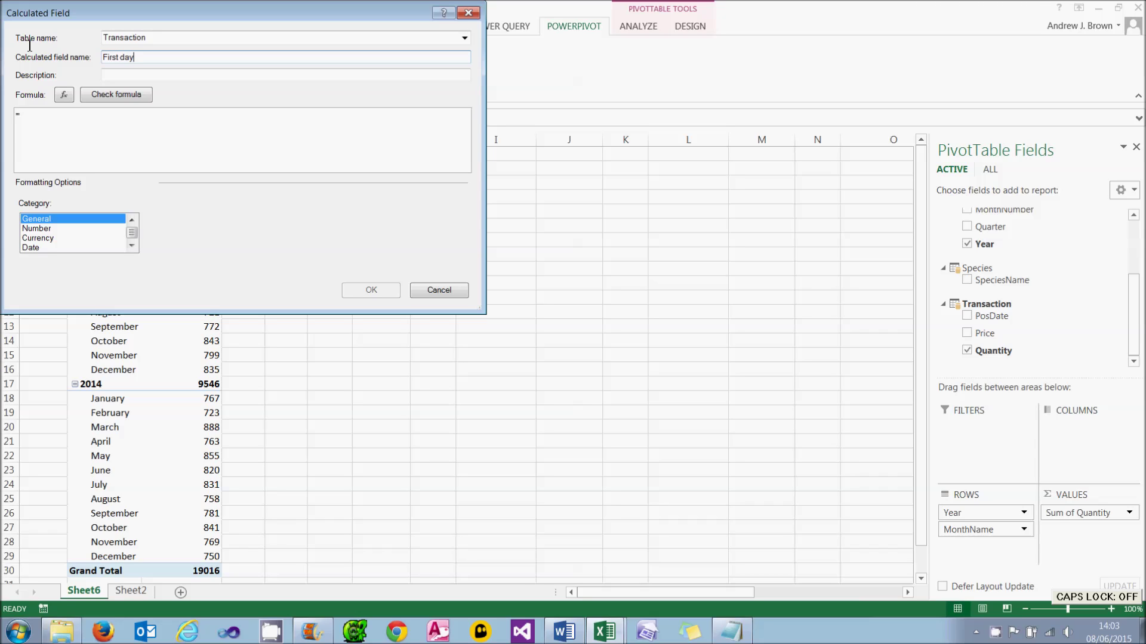
Step: Begin the First day formula with CALCULATE, using [Sum of Quantity] as the expression
click(142, 120)
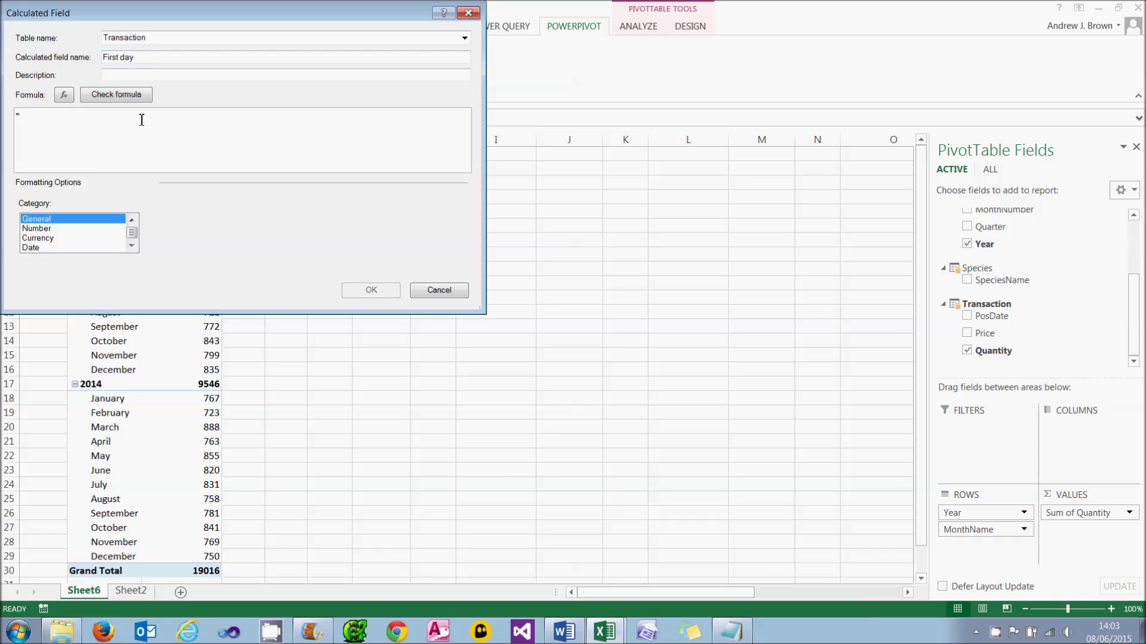
text(cal)
key(Tab)
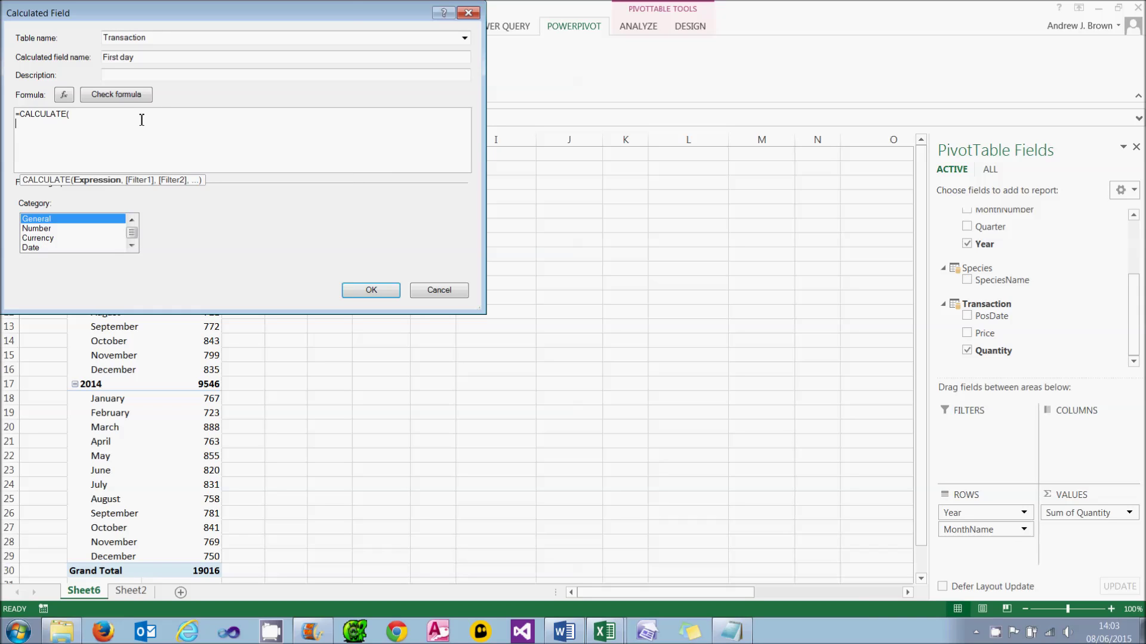
text([)
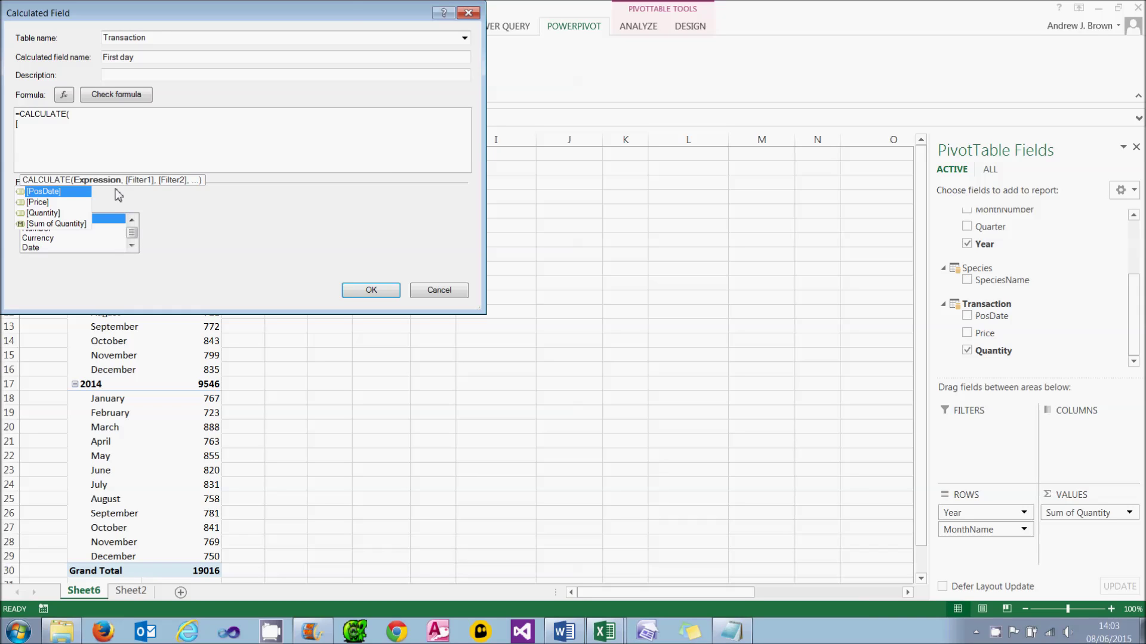
double_click(72, 226)
text(,)
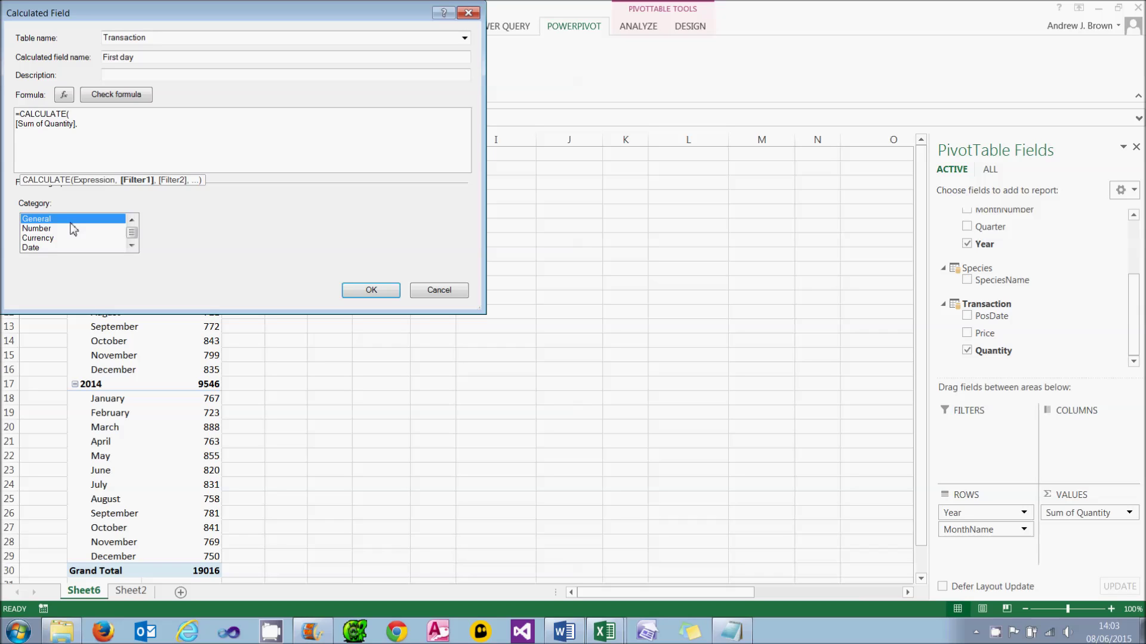
Step: Add FIRSTDATE(Calendar[Date]) as the filter and close the CALCULATE function
text(FIRSTDATE()
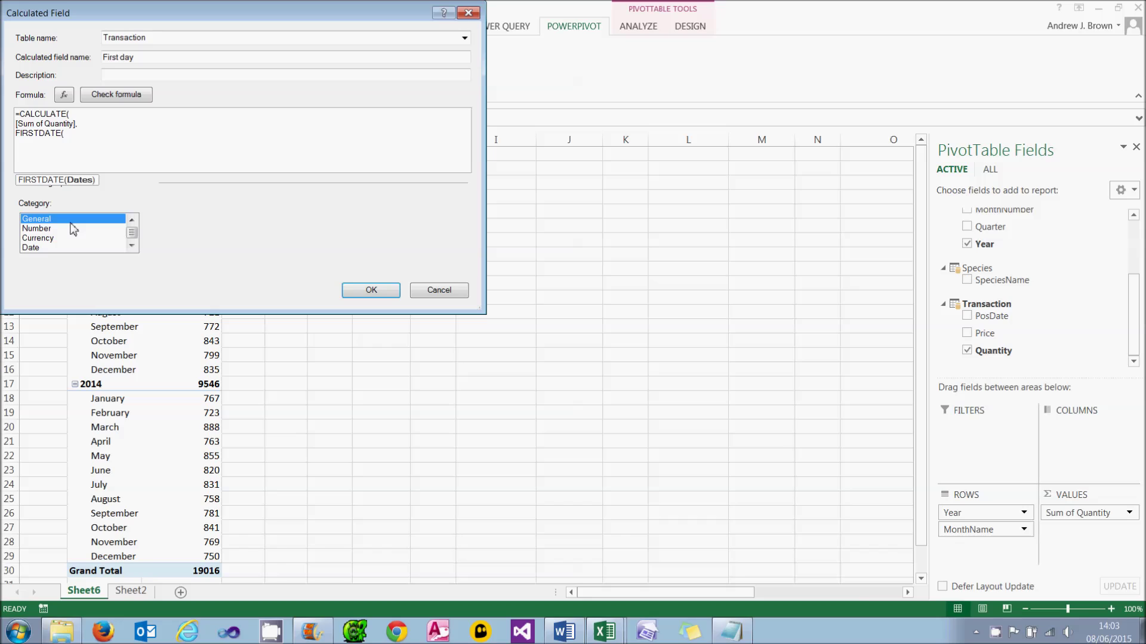
text(ca)
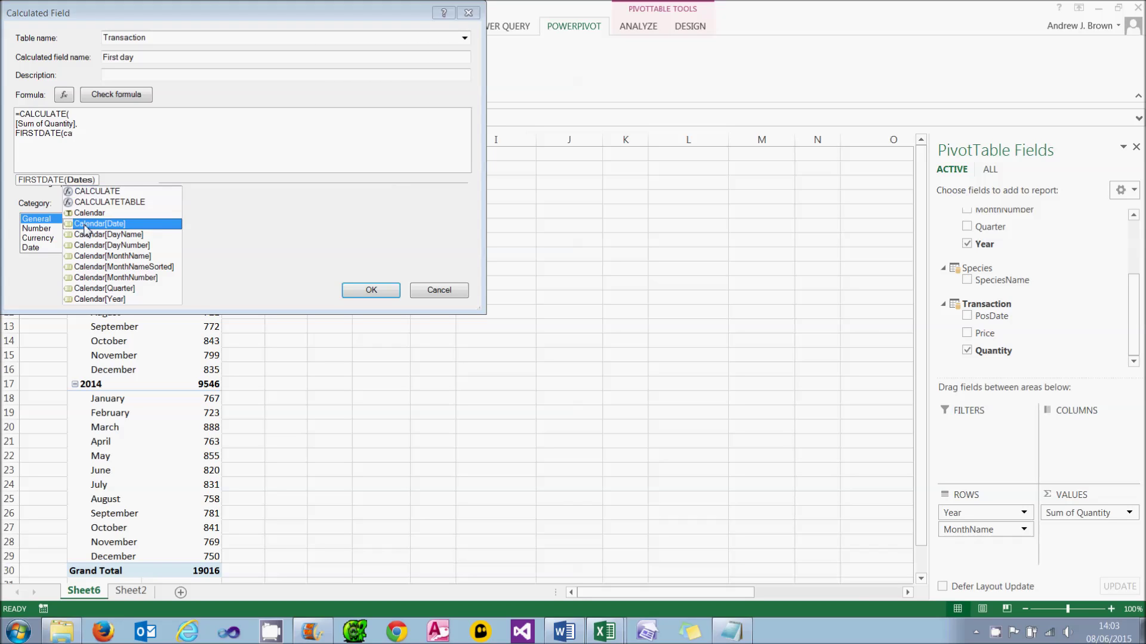
double_click(85, 230)
text())
key(Return)
text())
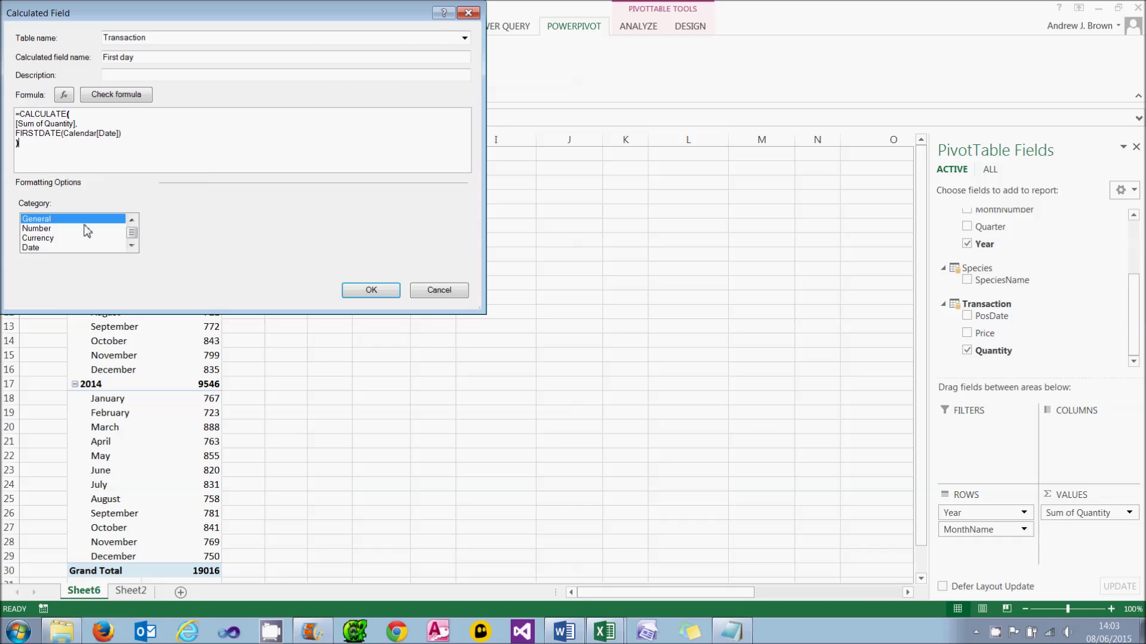
Step: Check the First day formula for errors, format it as a whole number with a 1000 separator and create the field
click(103, 98)
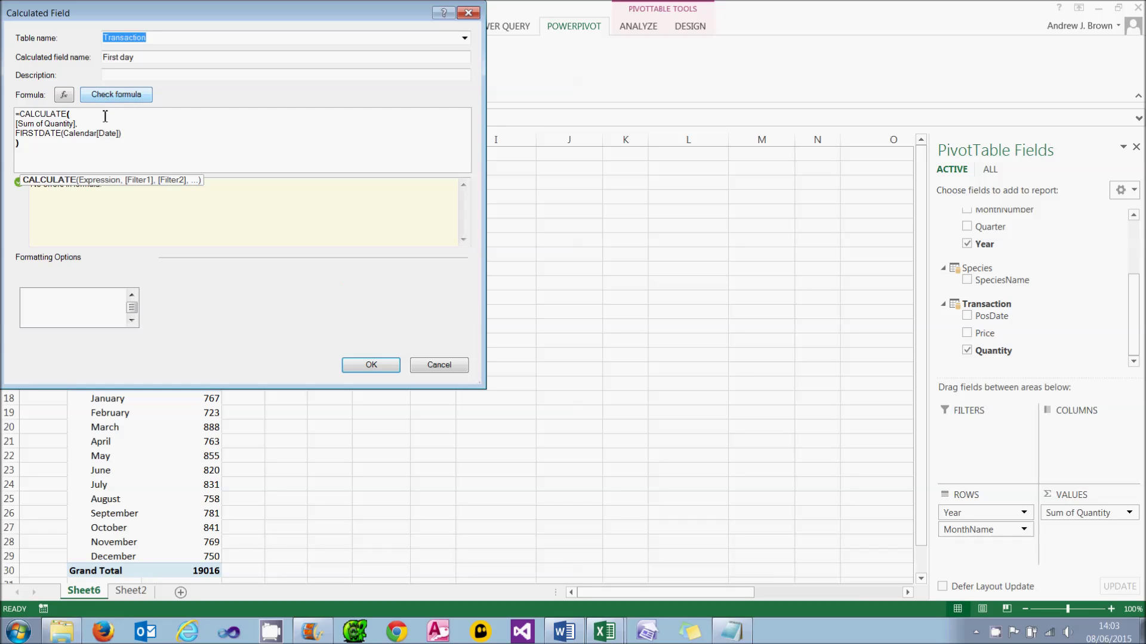
click(52, 305)
click(296, 295)
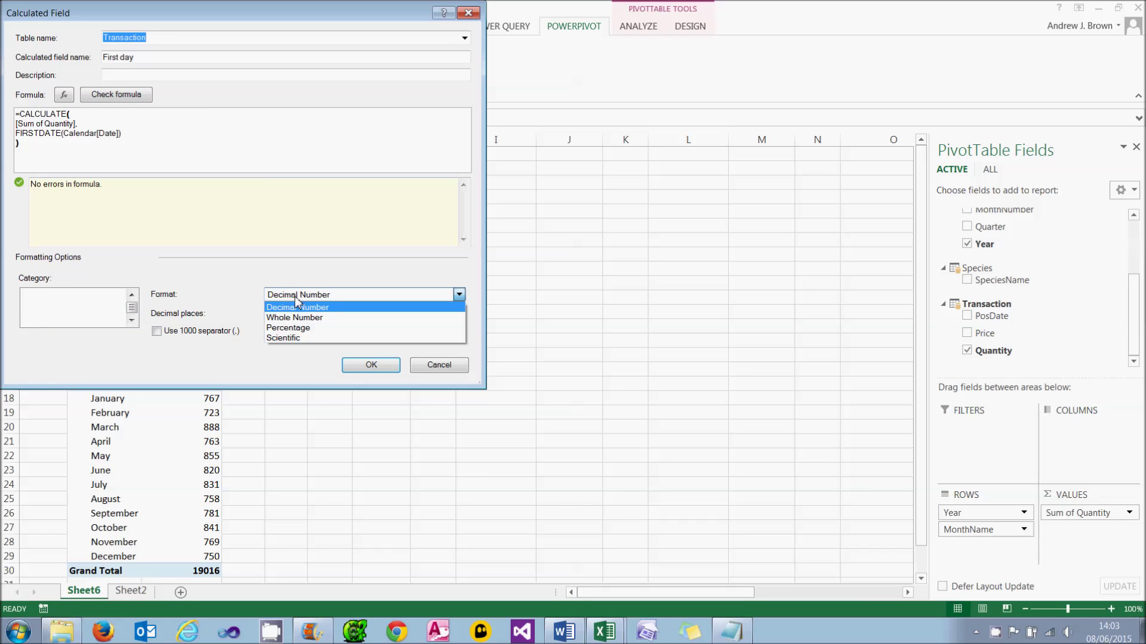
click(294, 318)
click(291, 322)
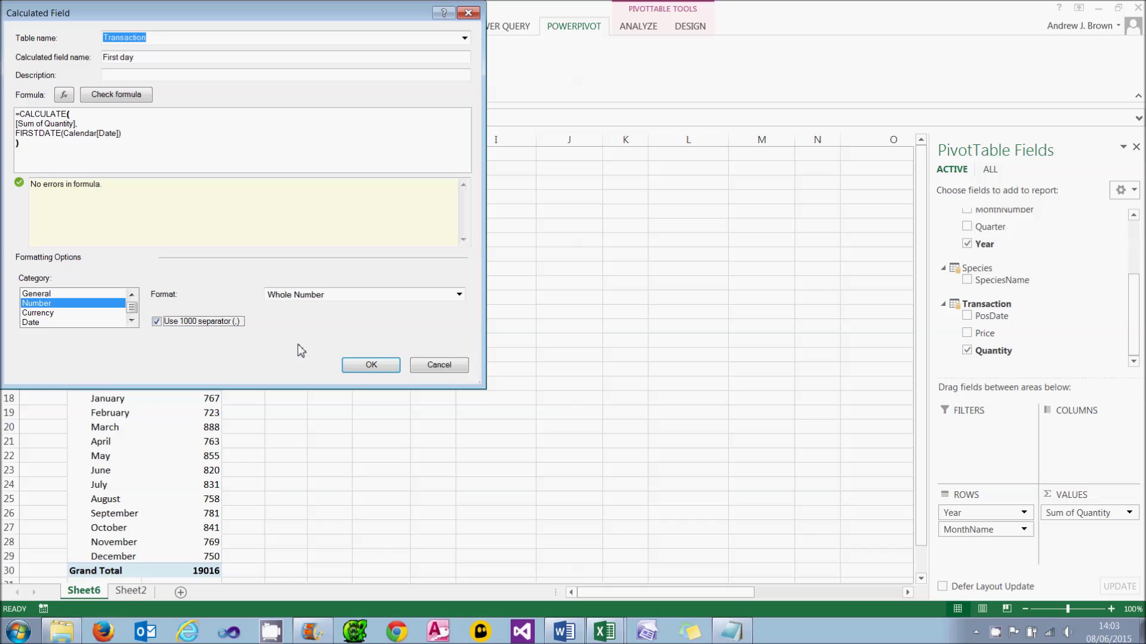
click(372, 368)
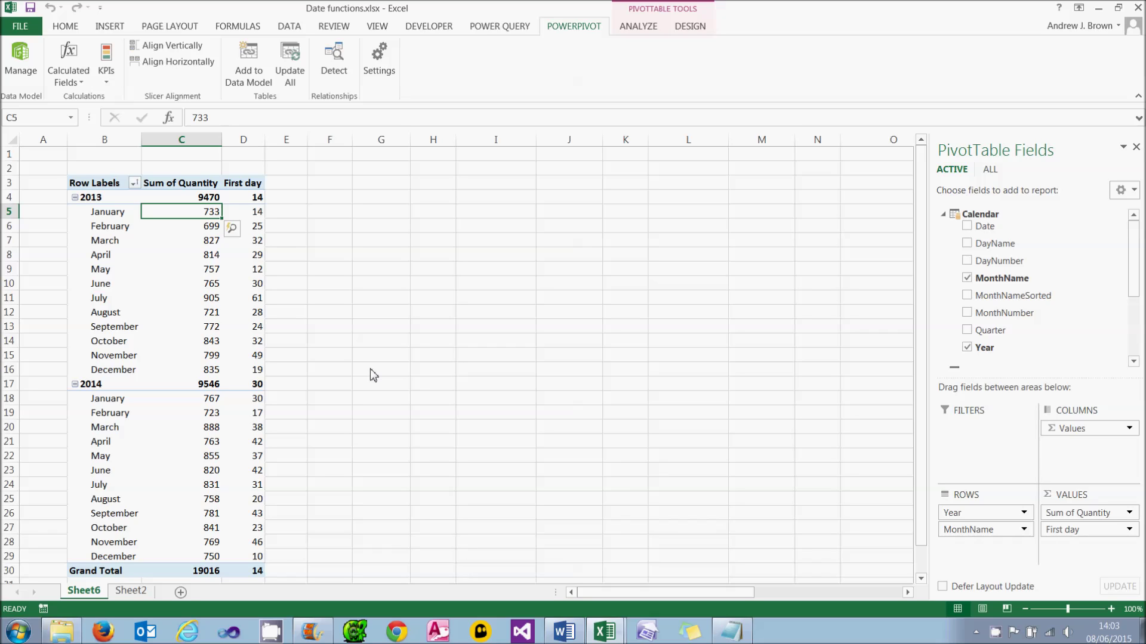
Step: Start a new calculated field in the Transaction table and name it Last day
click(84, 84)
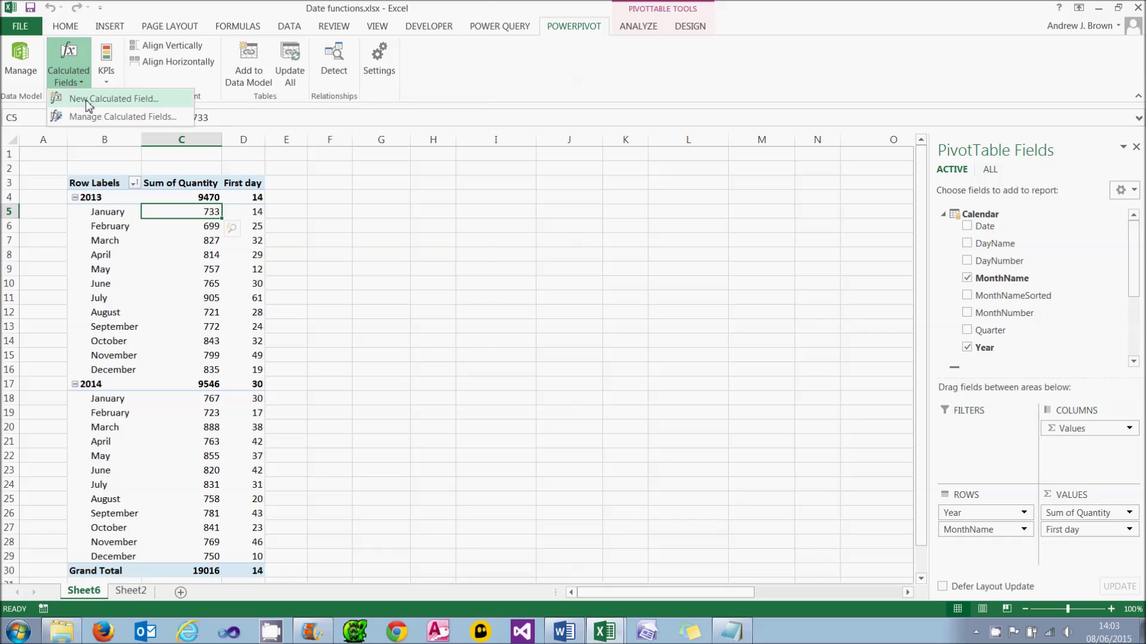
click(88, 99)
click(464, 38)
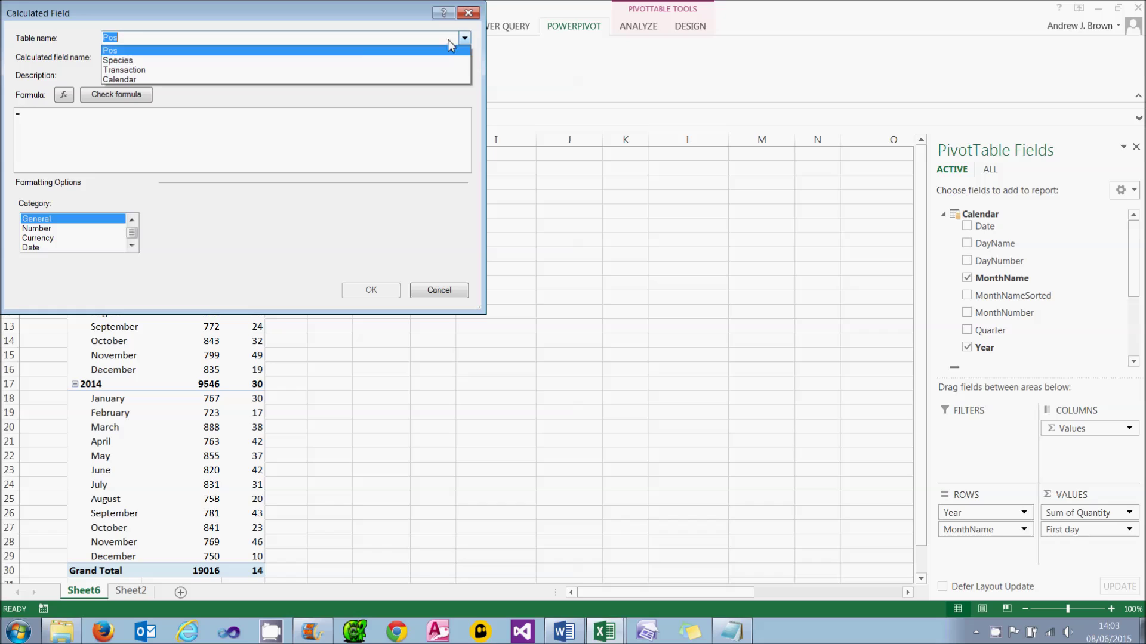
click(243, 70)
drag(174, 57, 60, 48)
text(Last day)
key(Tab)
Step: Begin the Last day formula with CALCULATE, using [Sum of Quantity] as the expression
click(43, 115)
text(cal)
key(Tab)
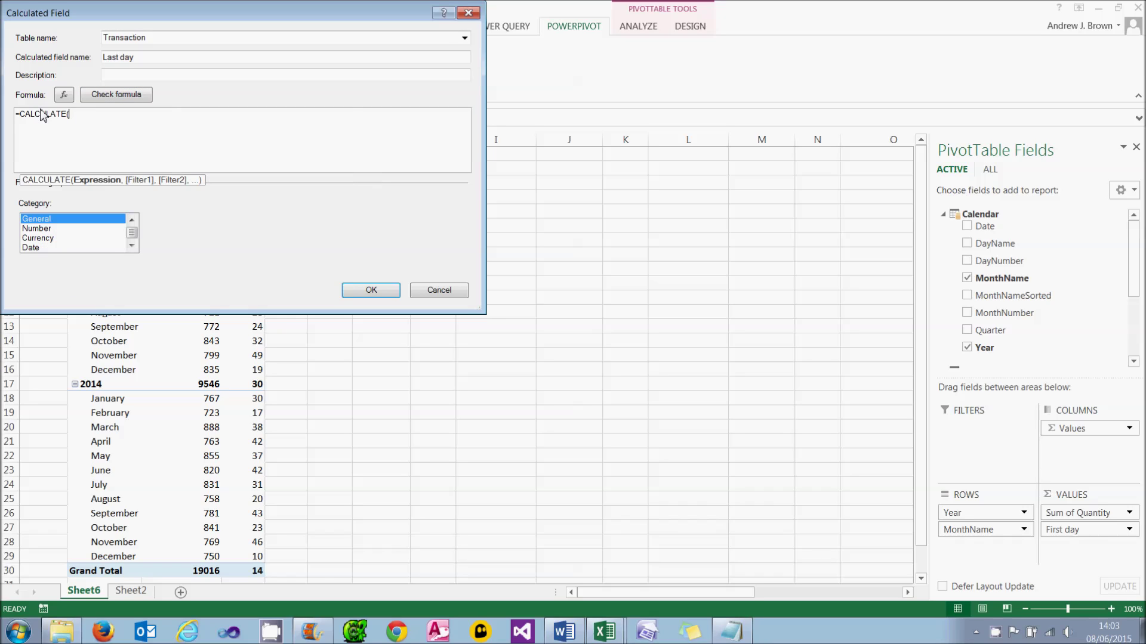
key(Return)
text([s)
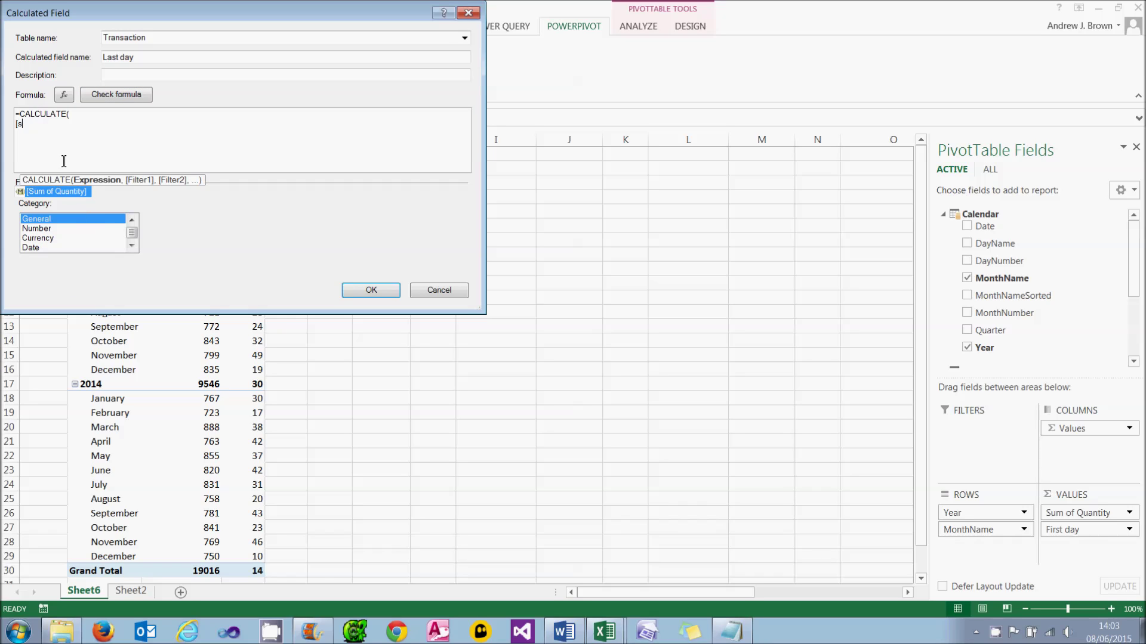
double_click(64, 189)
text(,)
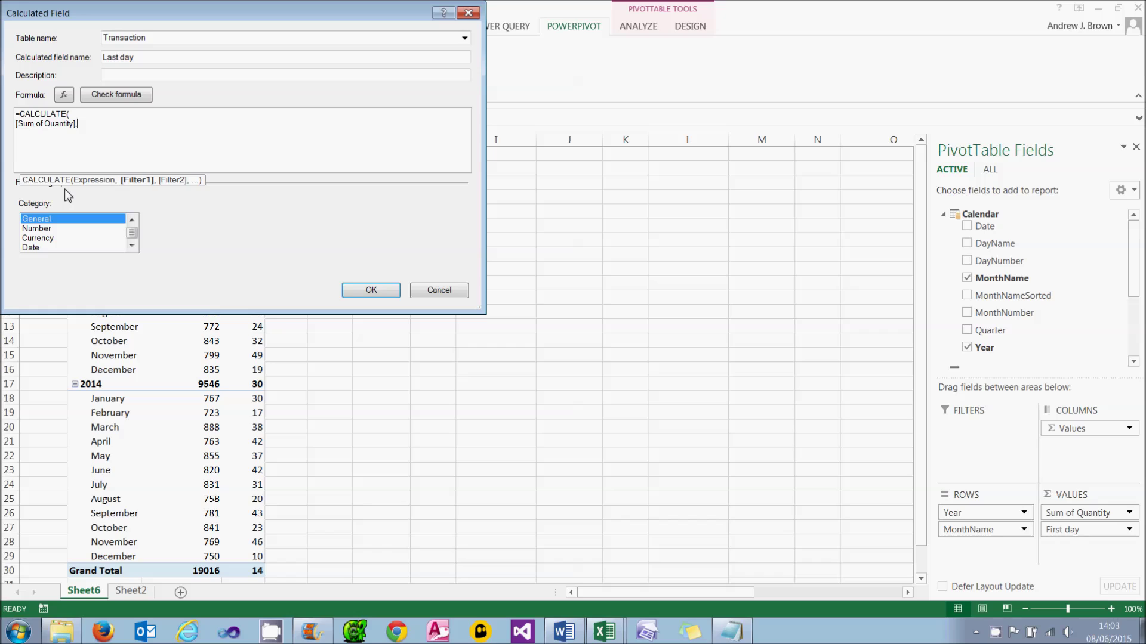
Step: Add LASTDATE(Calendar[Date]) as the filter and close the CALCULATE function
text(las)
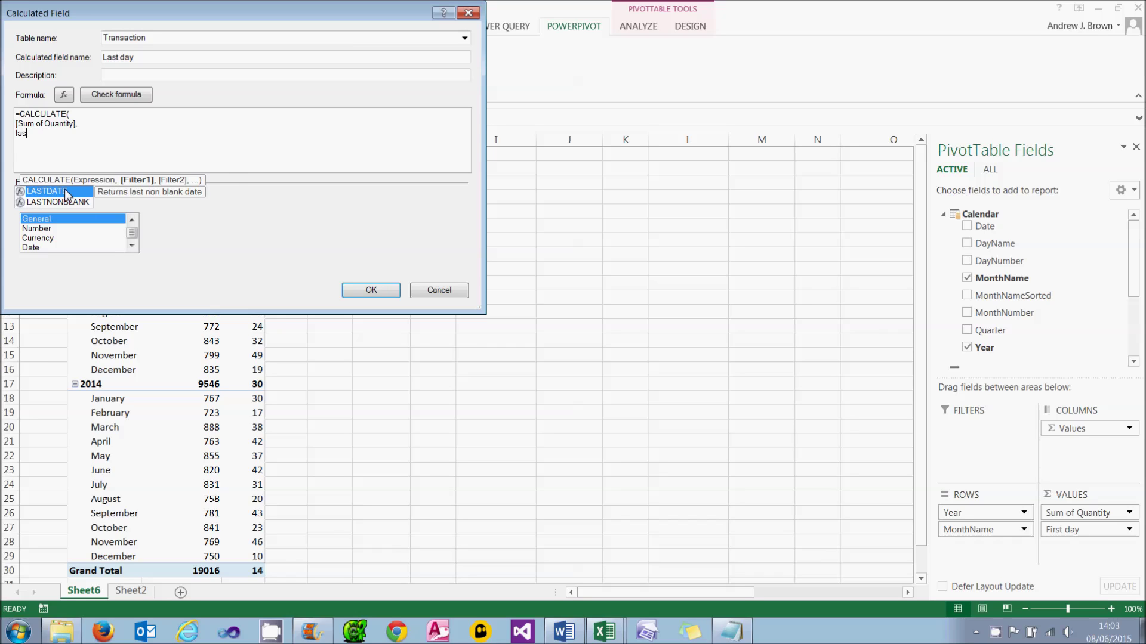
key(Tab)
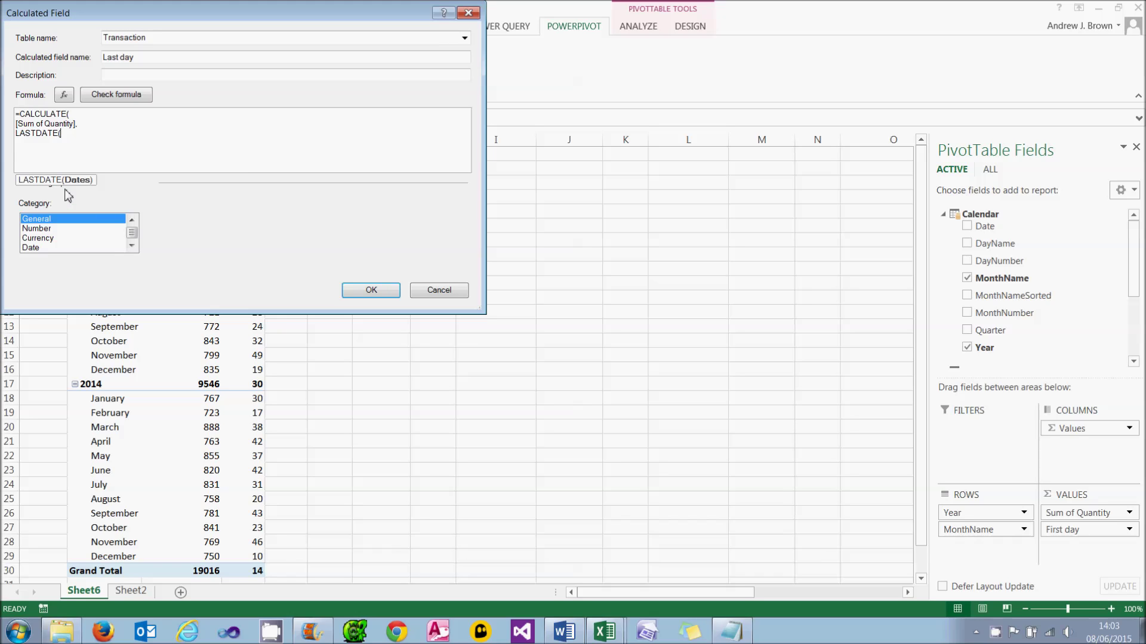
text(ca)
key(Down)
key(Down)
key(Down)
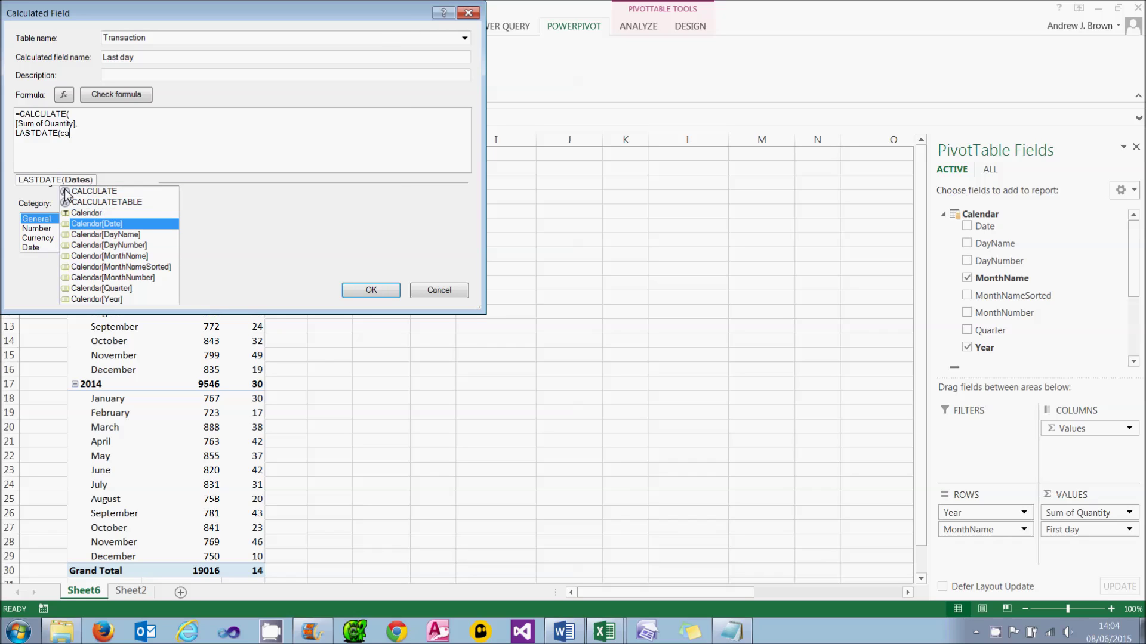
key(Tab)
text())
key(Return)
text())
Step: Format Last day as a whole number with a 1000 separator and create the field
click(56, 231)
click(288, 224)
click(285, 237)
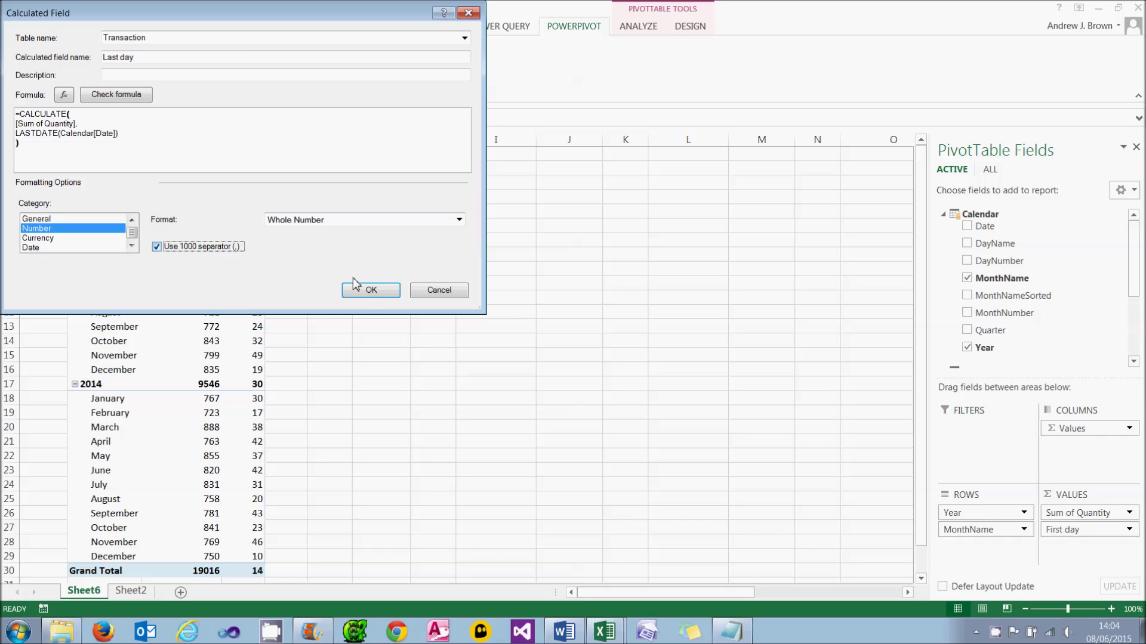
click(371, 290)
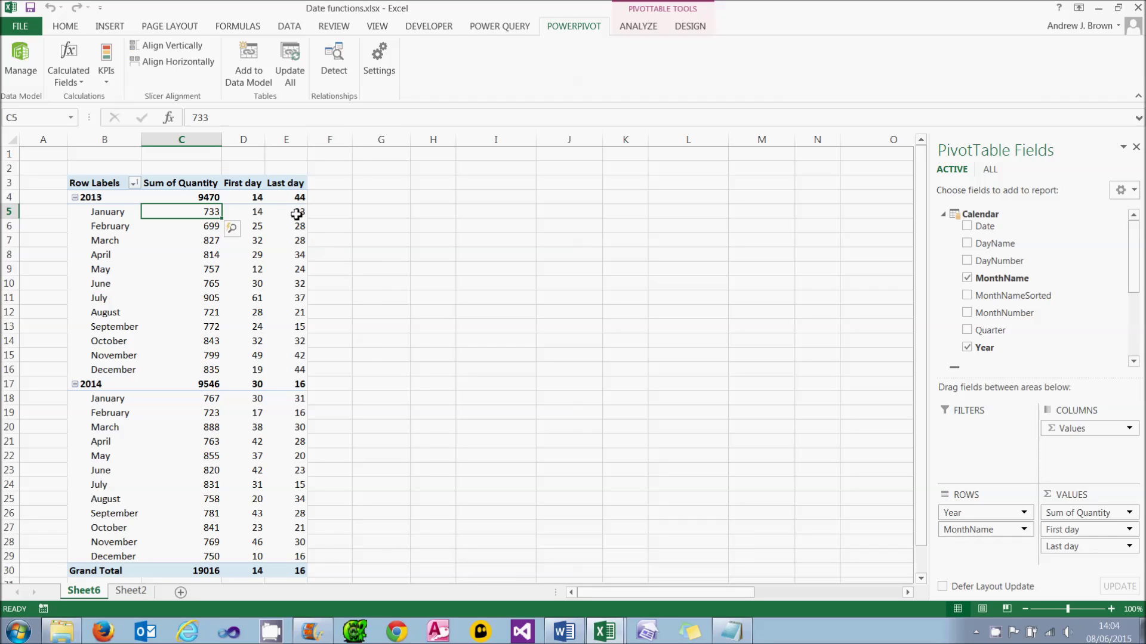
Step: Copy the Quantity values of all 31/01/2013 rows from the Transaction table in the data model
key(Right)
key(Right)
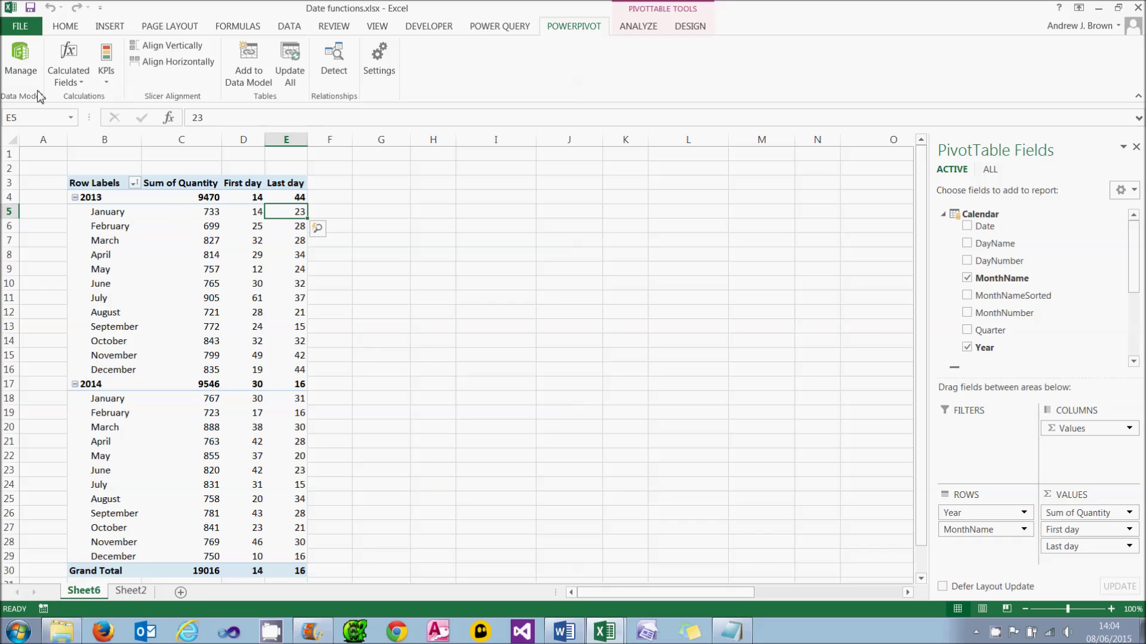
click(18, 65)
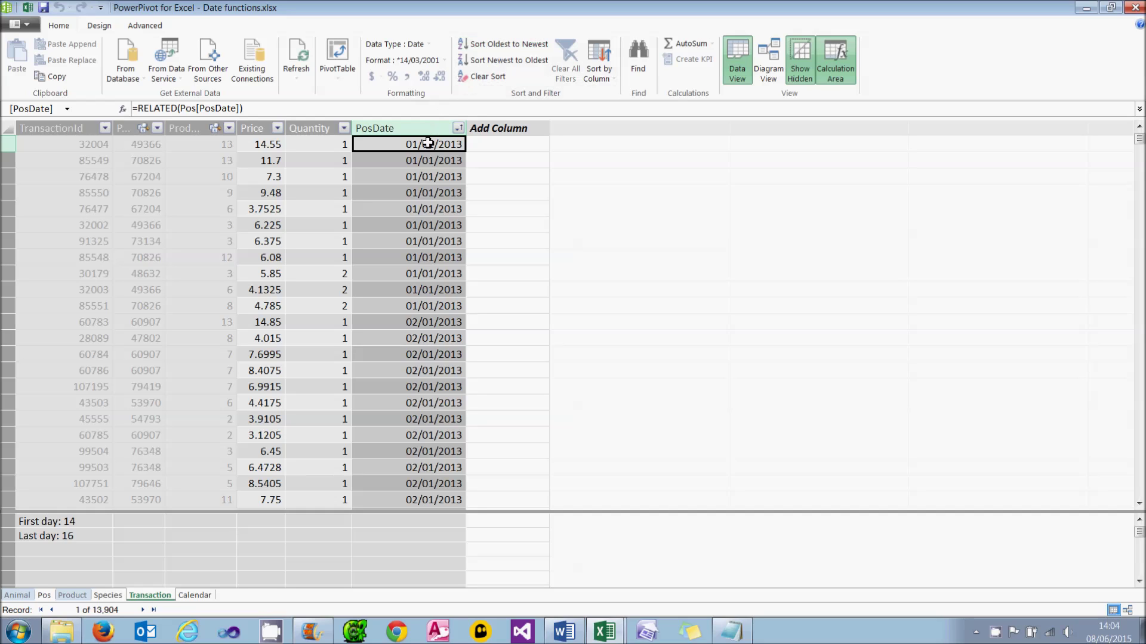
click(1140, 493)
drag(1140, 493, 1140, 493)
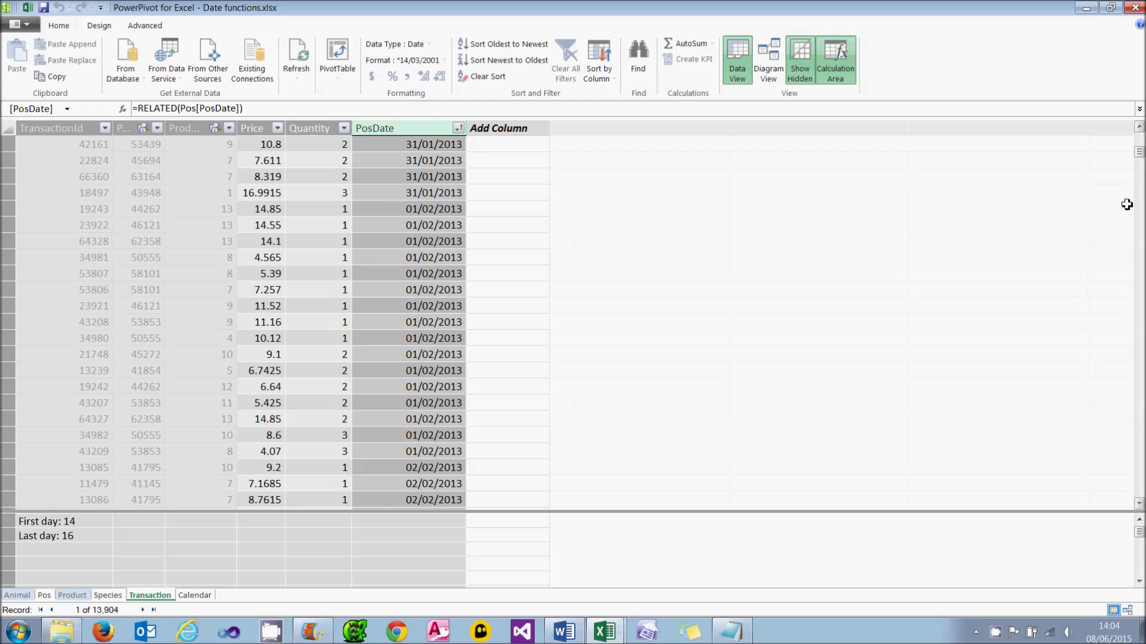
click(1139, 128)
drag(1139, 128, 1139, 128)
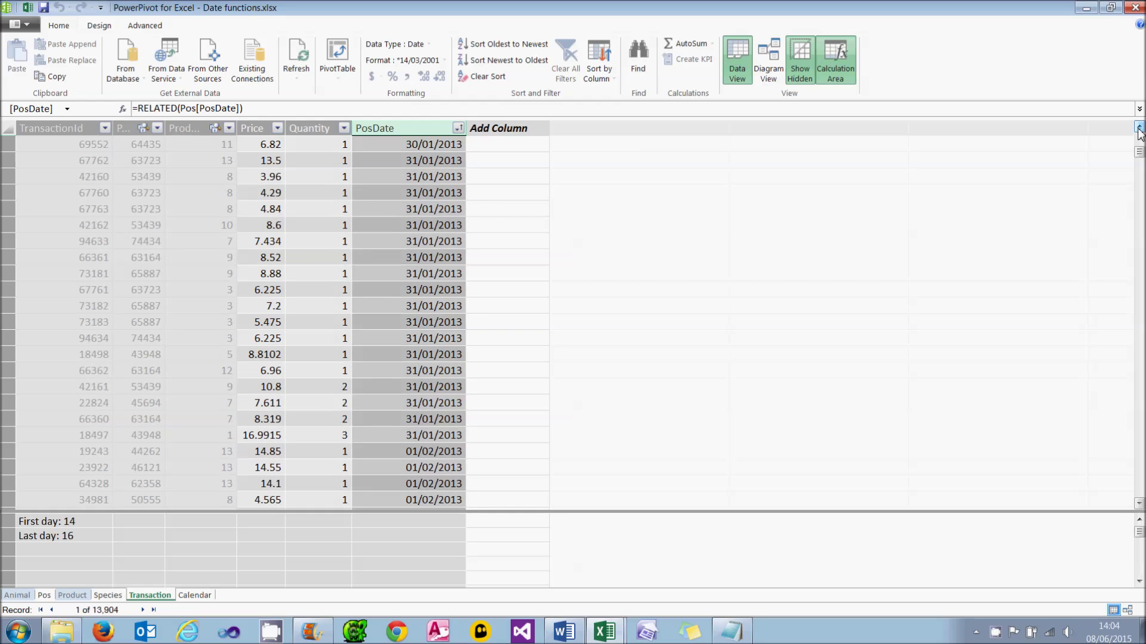
click(329, 160)
drag(328, 160, 320, 430)
right_click(327, 374)
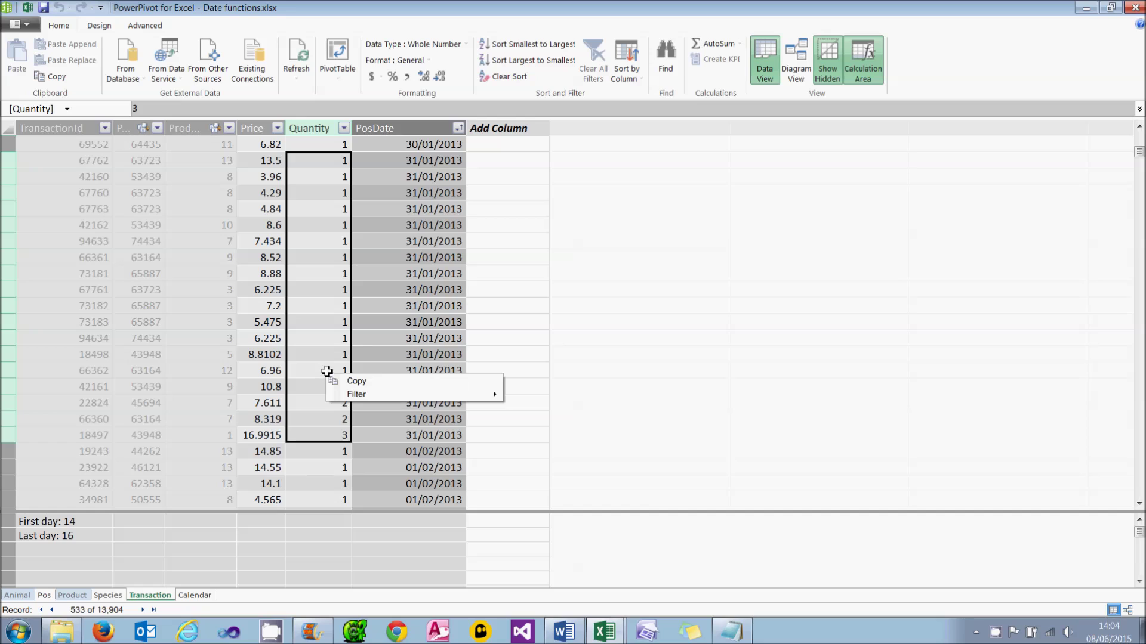
click(340, 381)
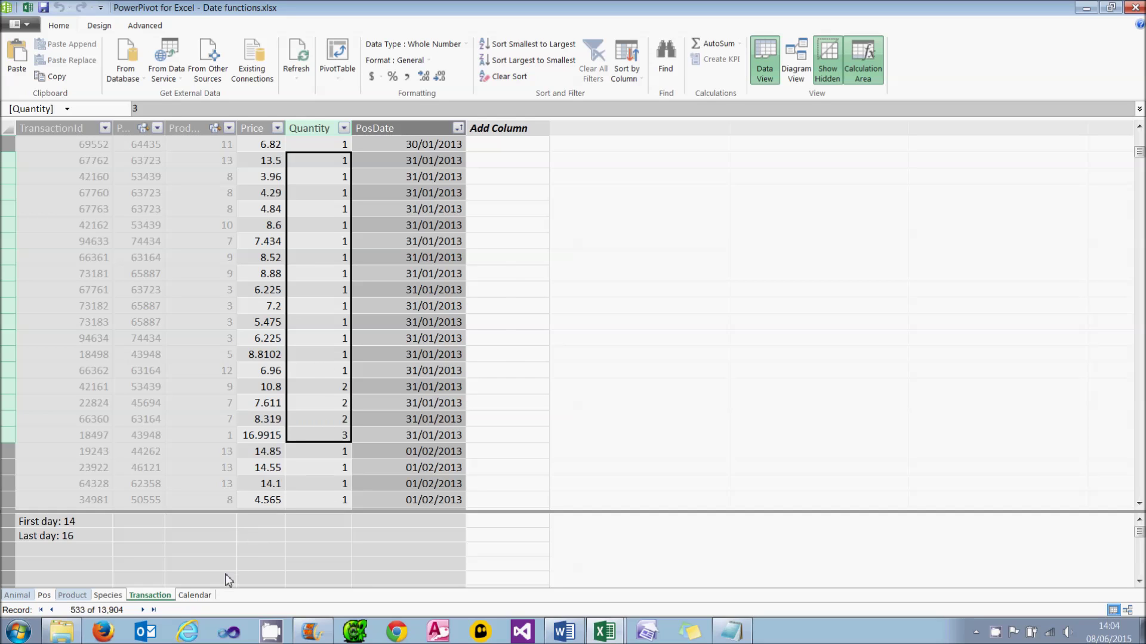
Step: Add a new worksheet to the workbook and paste the copied quantities from cell A1 downward
click(27, 7)
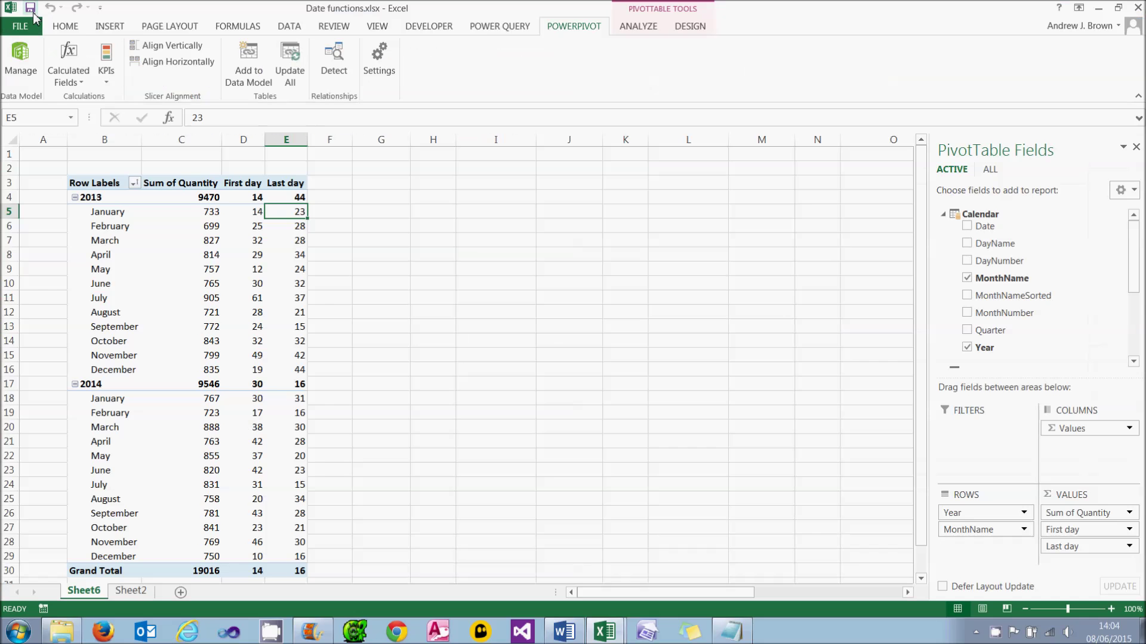
click(180, 592)
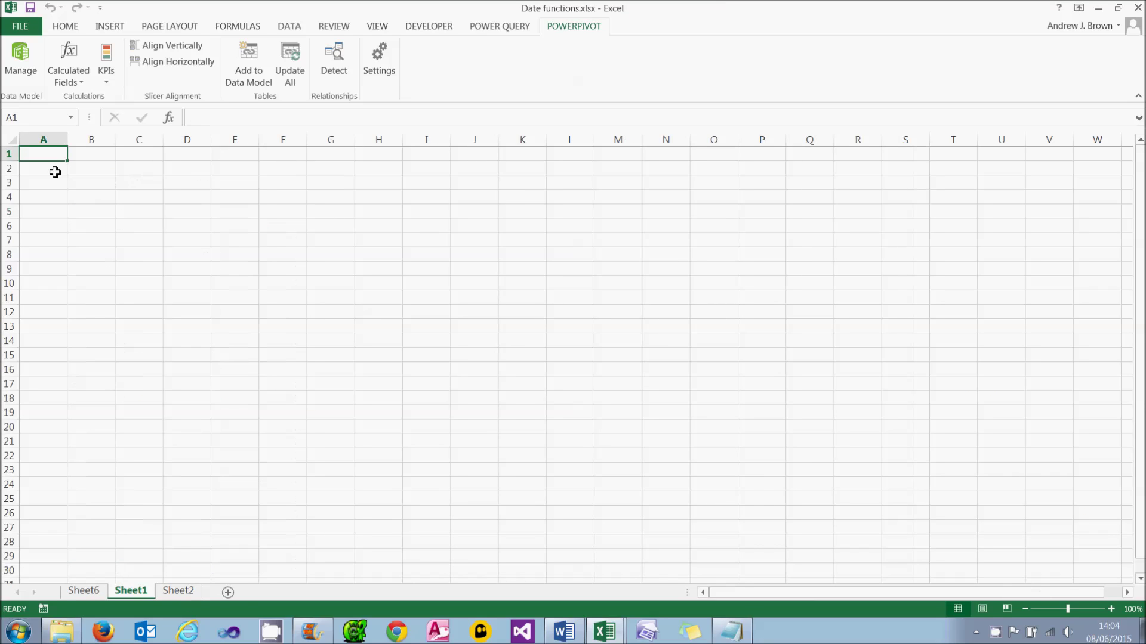
right_click(56, 152)
click(39, 154)
right_click(39, 154)
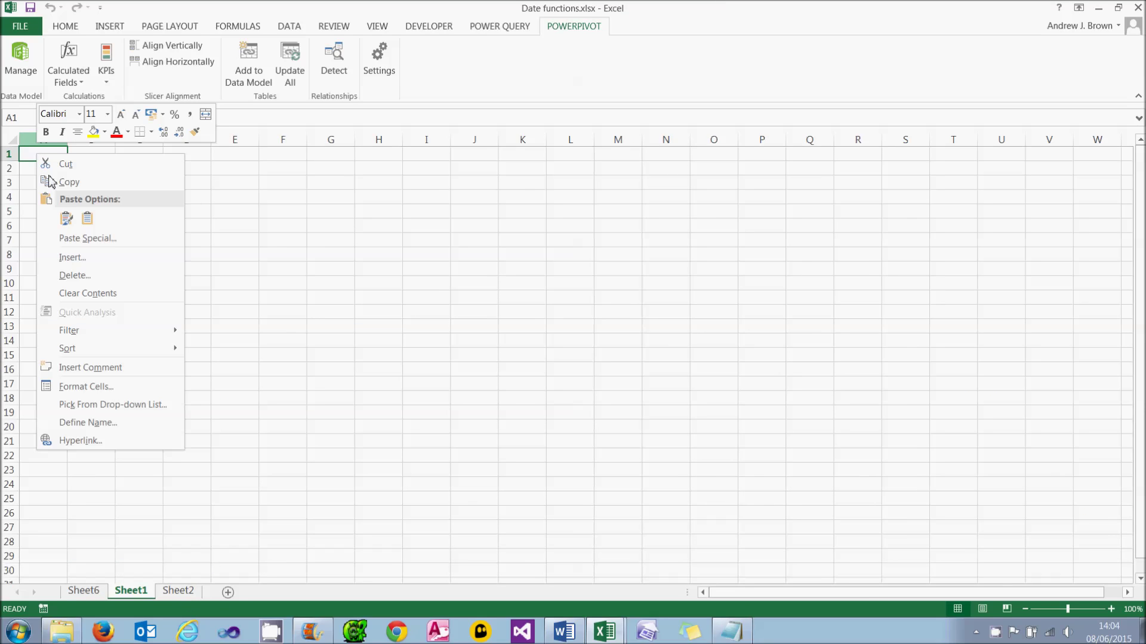
click(64, 219)
click(67, 219)
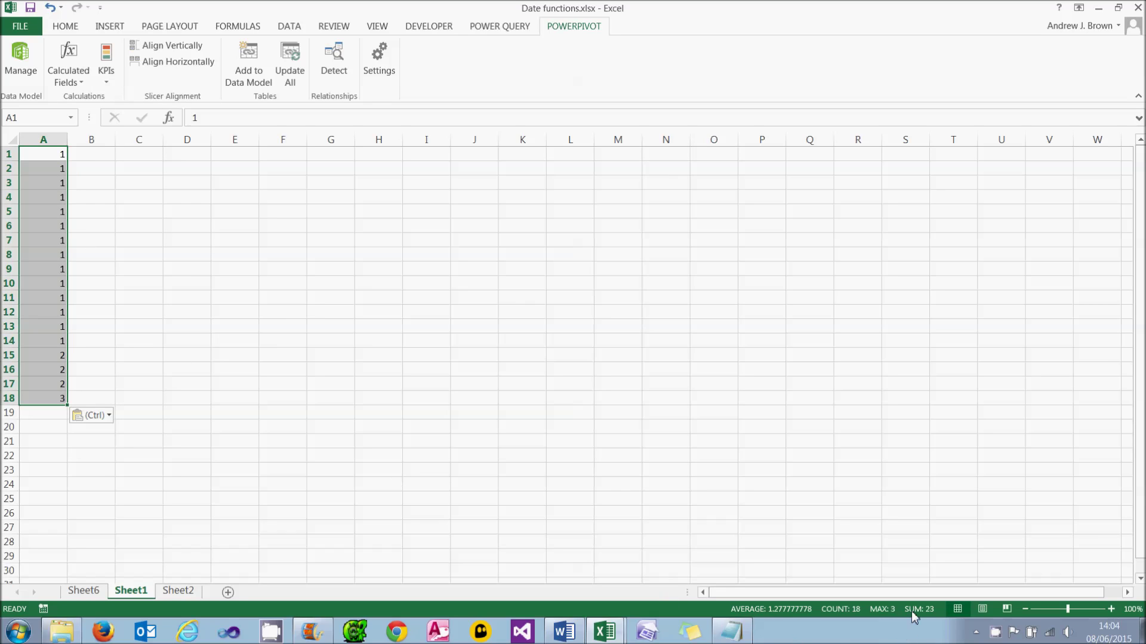
Step: Go back to Sheet6 and examine the 31/01/2013 entries in the Transaction table's PosDate column
click(83, 591)
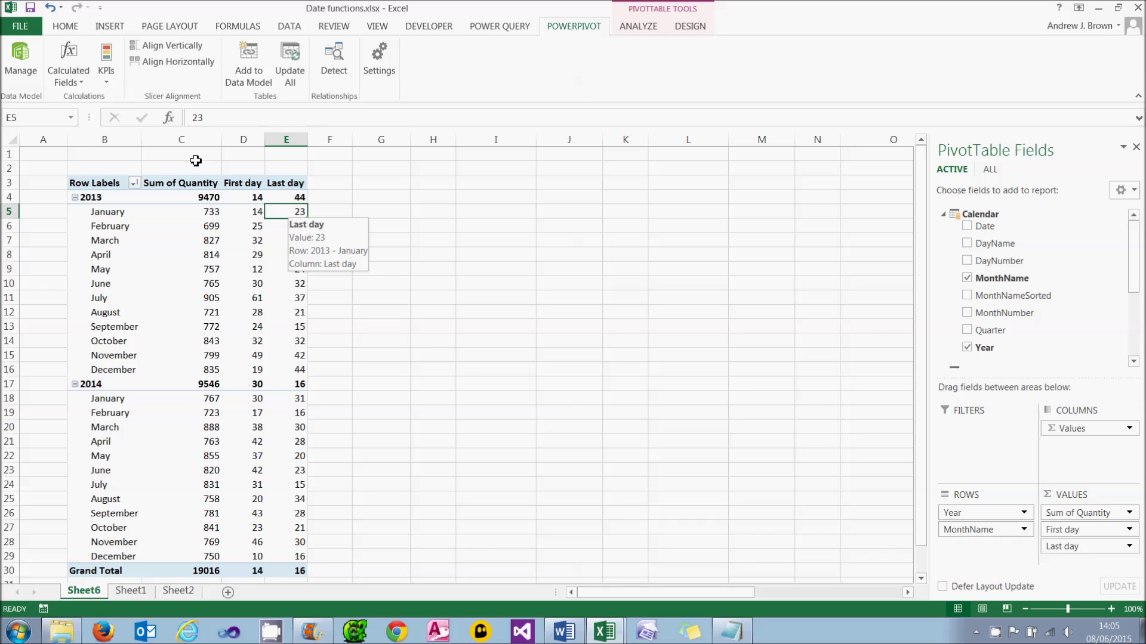
click(20, 59)
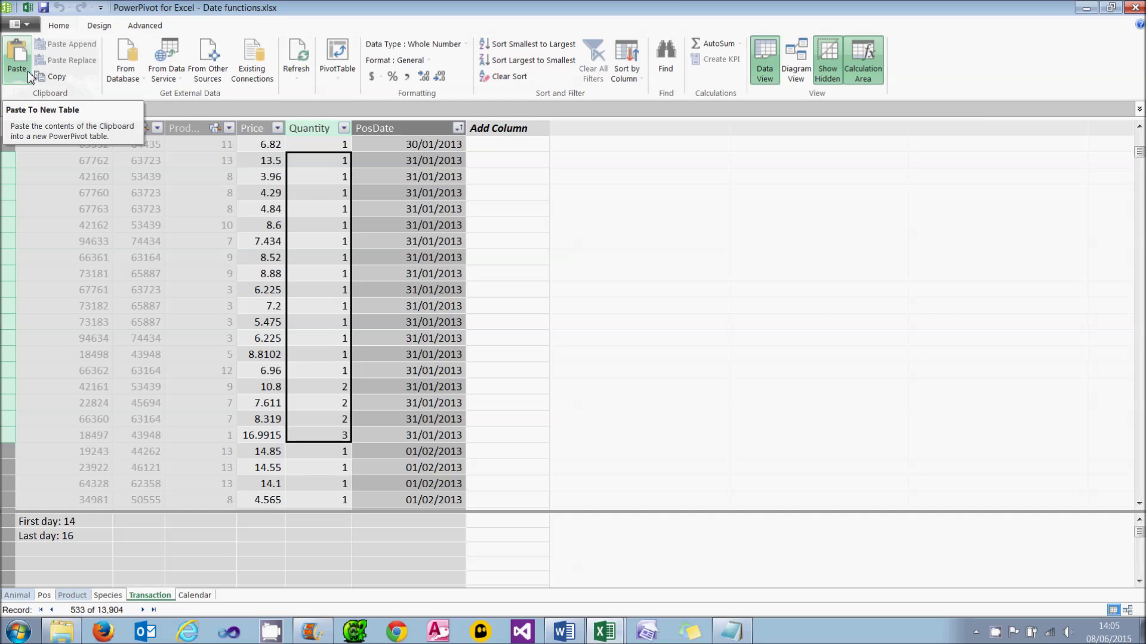
drag(419, 160, 423, 175)
drag(426, 346, 422, 430)
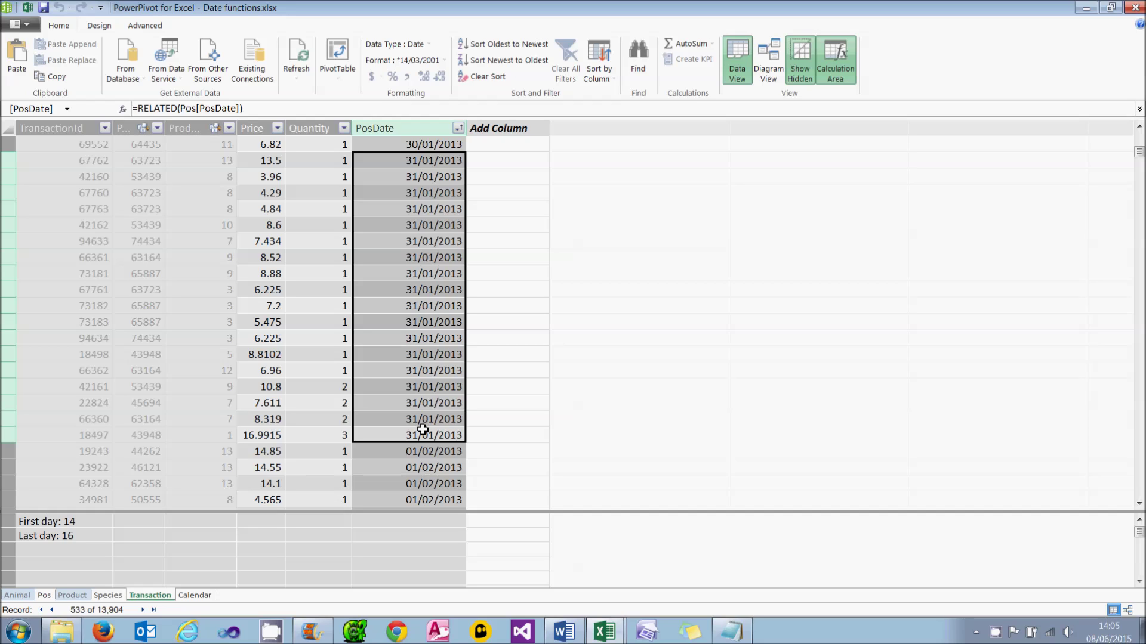
click(30, 8)
Step: Open the First day calculated field for editing
click(68, 63)
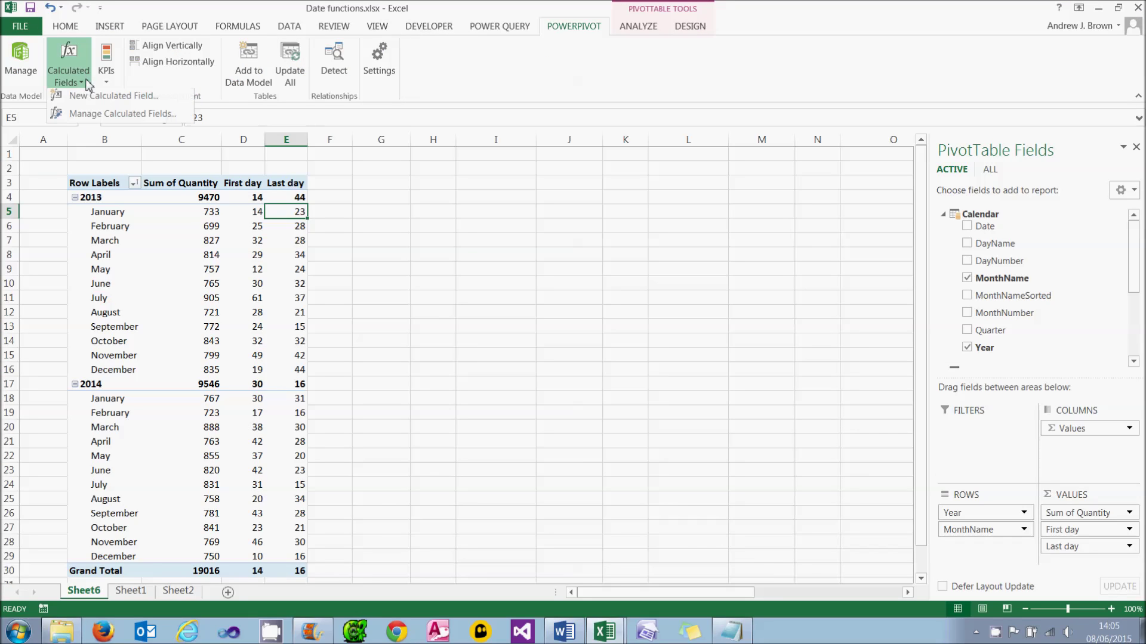
click(93, 115)
click(421, 230)
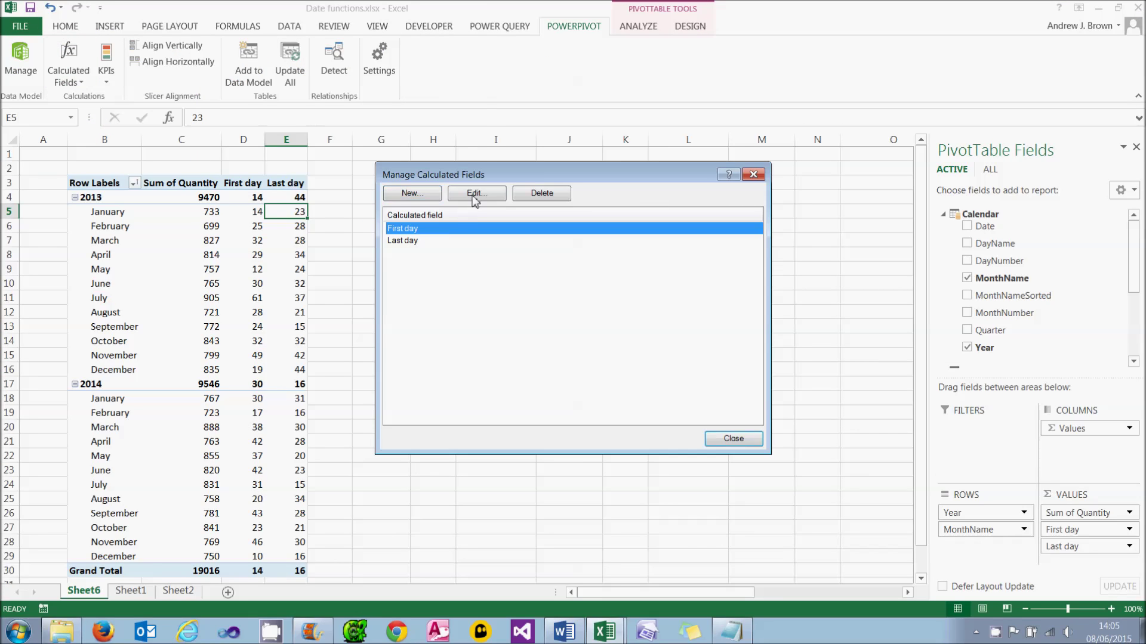
click(475, 194)
click(137, 152)
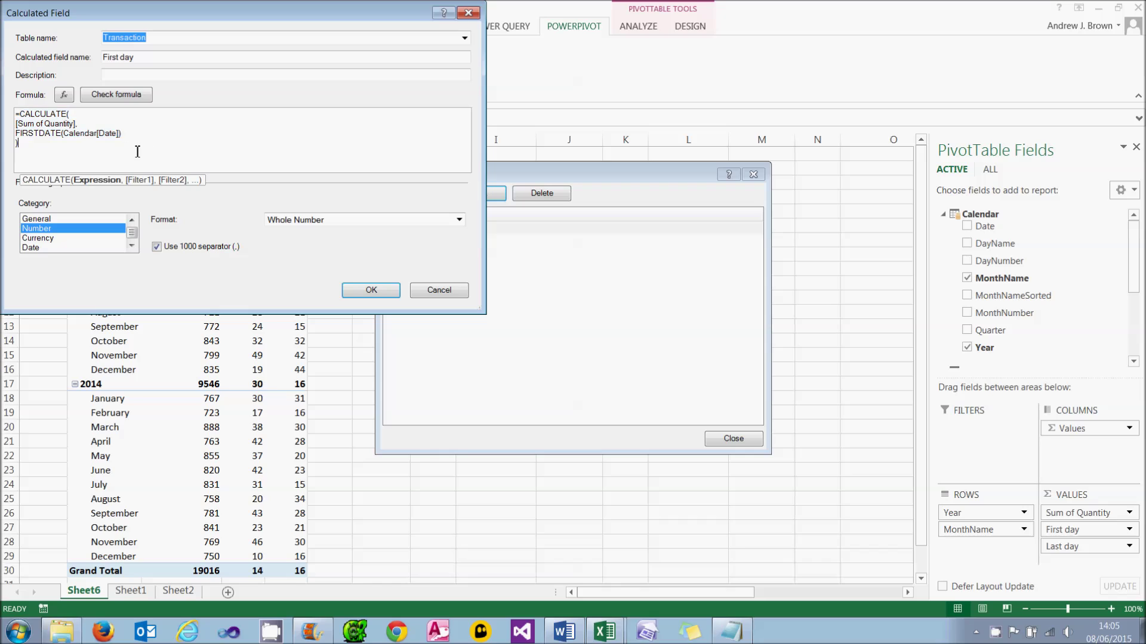
Step: Try FIRSTNONBLANK in place of the FIRSTDATE filter in the First day formula
text(fil)
key(BackSpace)
key(BackSpace)
key(BackSpace)
text(first)
drag(86, 145, 2, 136)
text(fir)
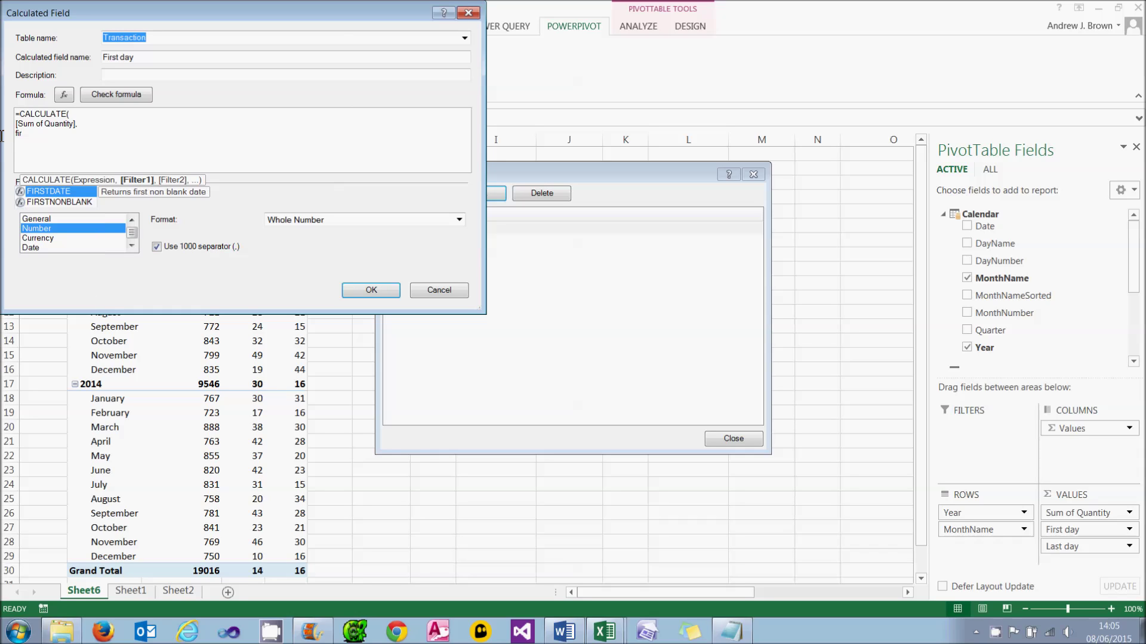
key(Down)
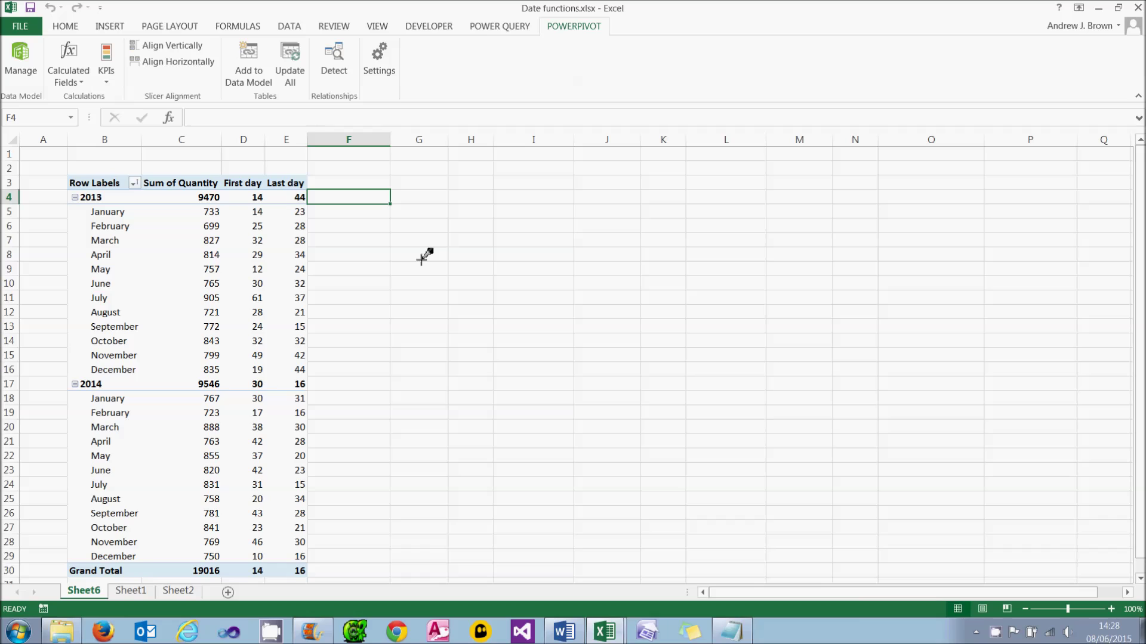
drag(258, 199, 321, 202)
click(213, 199)
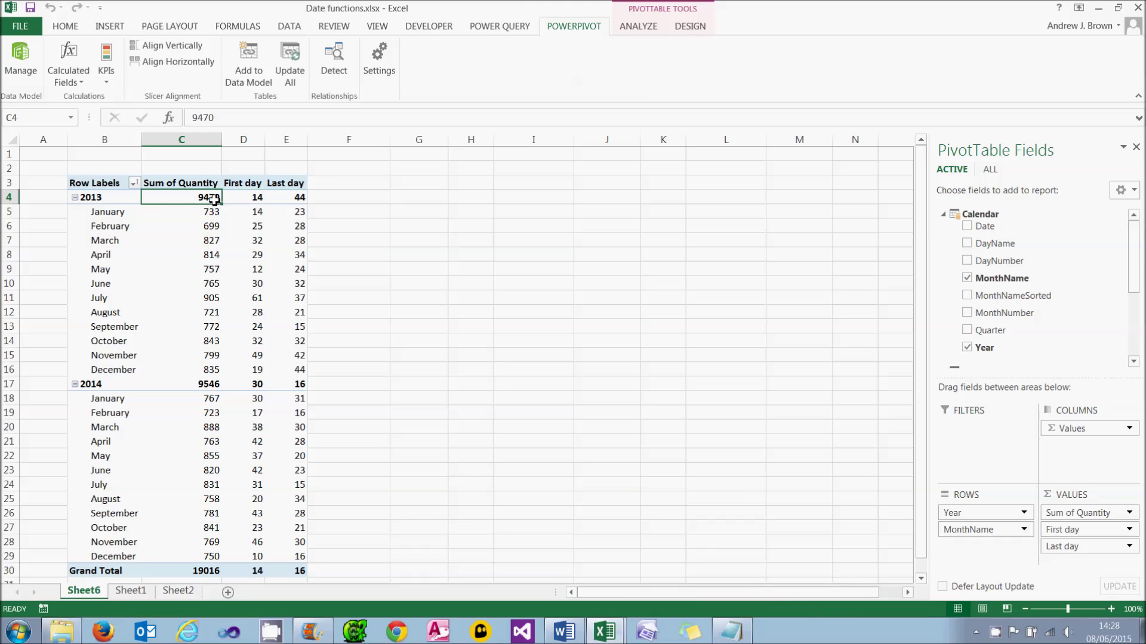
click(323, 182)
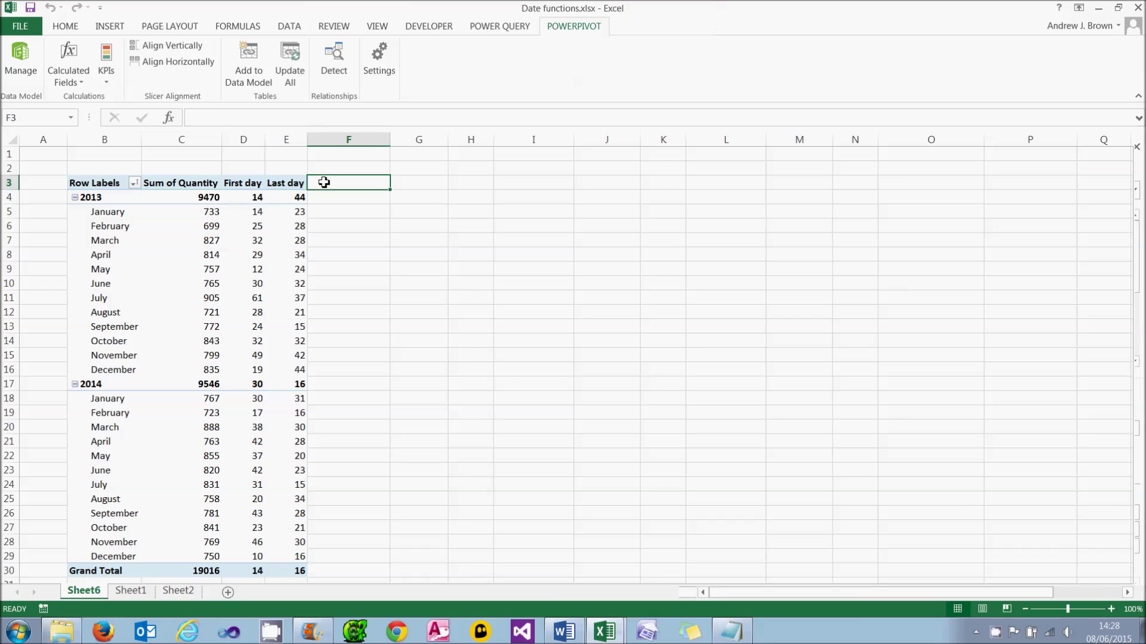
Step: Start a new calculated field and assign it to the Transaction table
click(71, 82)
click(101, 98)
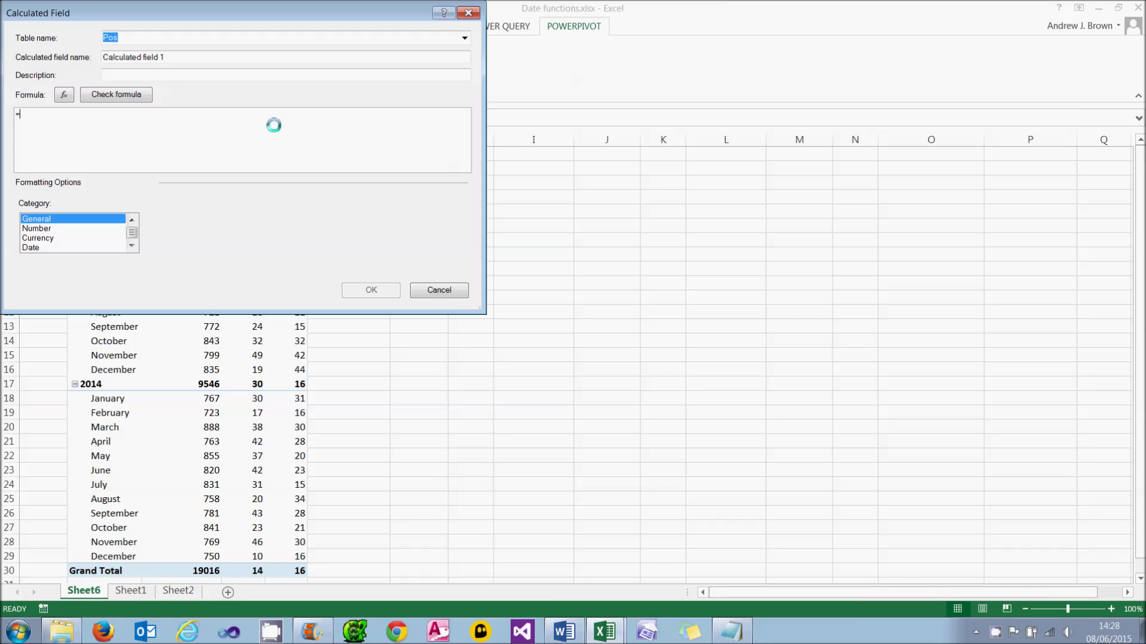
click(463, 38)
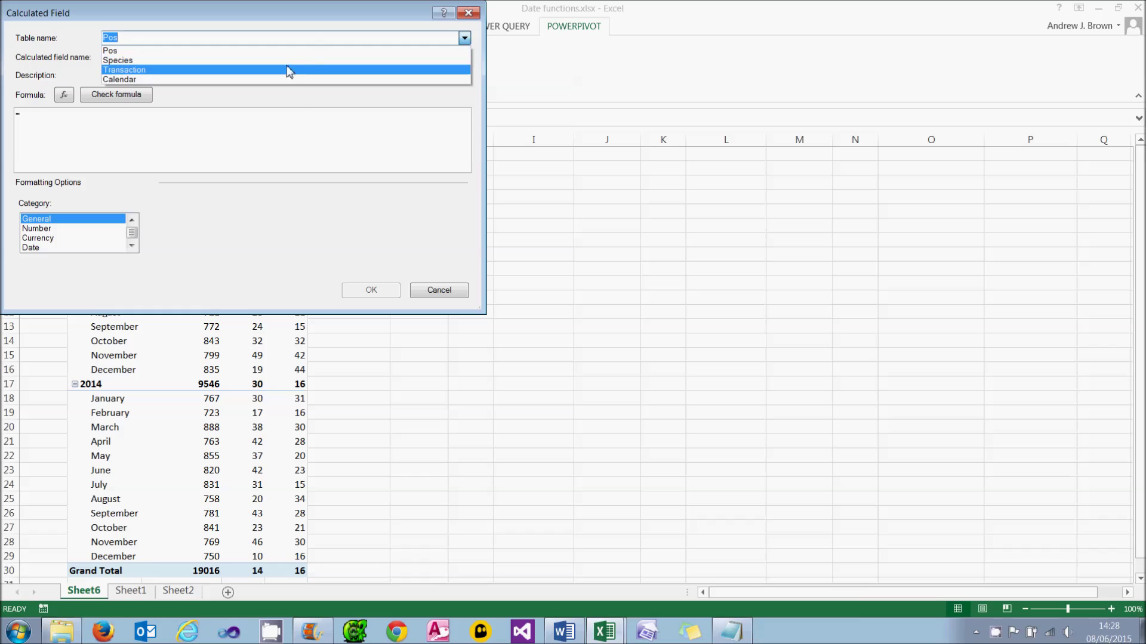
click(253, 73)
Step: Name the new calculated field Monster and get its formula ready for entry
click(191, 57)
drag(191, 57, 65, 52)
text(mONS)
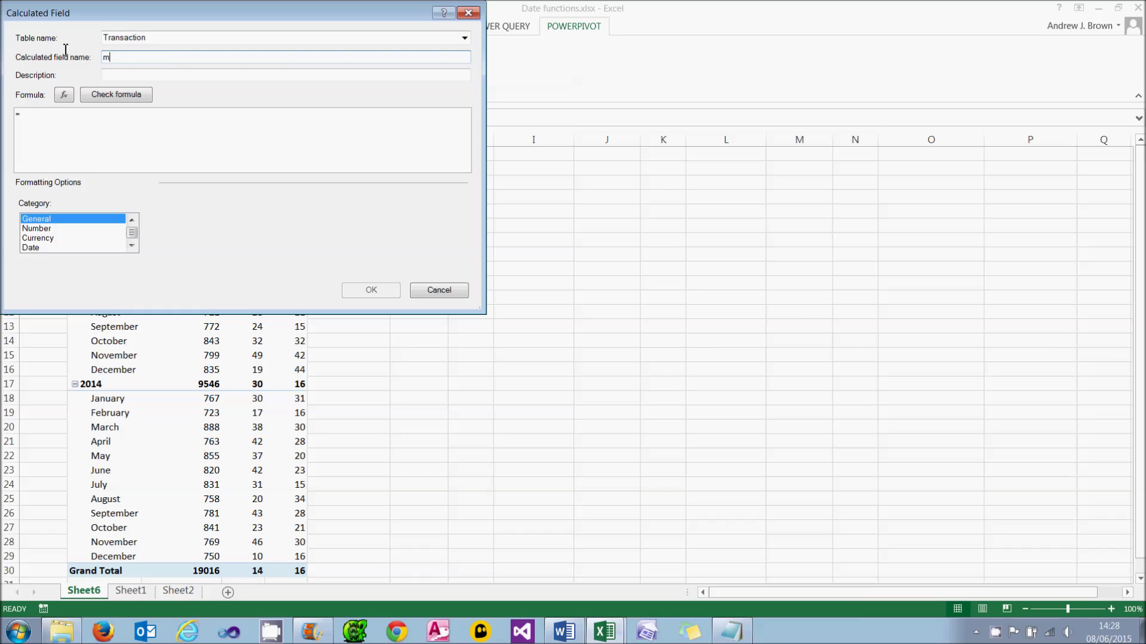
key(BackSpace)
key(BackSpace)
key(BackSpace)
key(BackSpace)
key(Caps_Lock)
text(Mon)
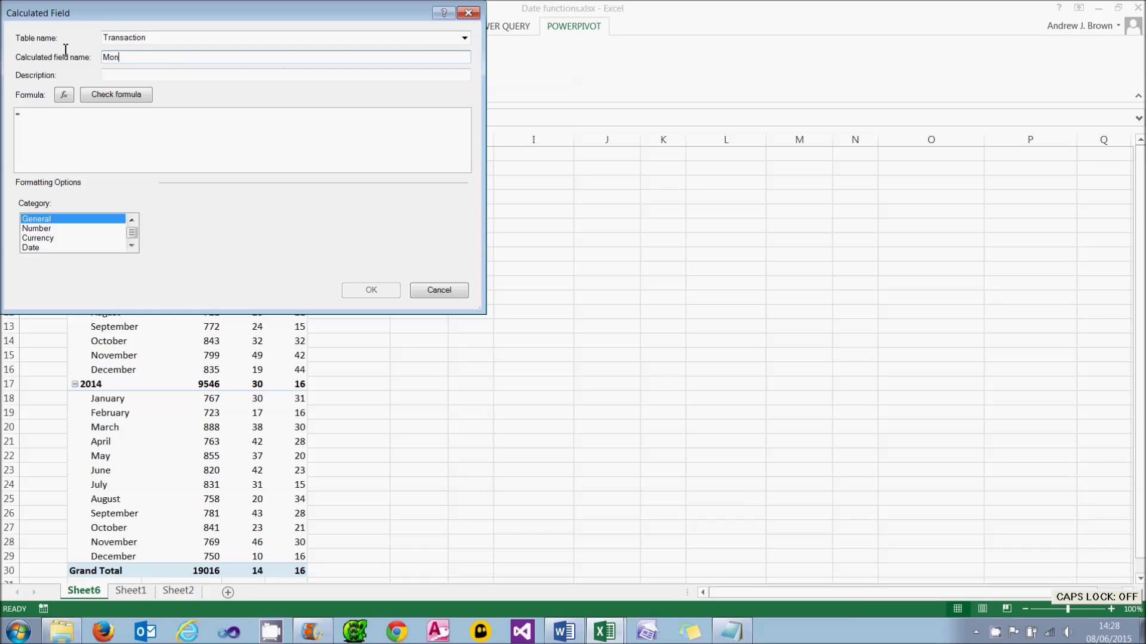
text(stger)
key(BackSpace)
key(BackSpace)
key(BackSpace)
text(er)
click(72, 124)
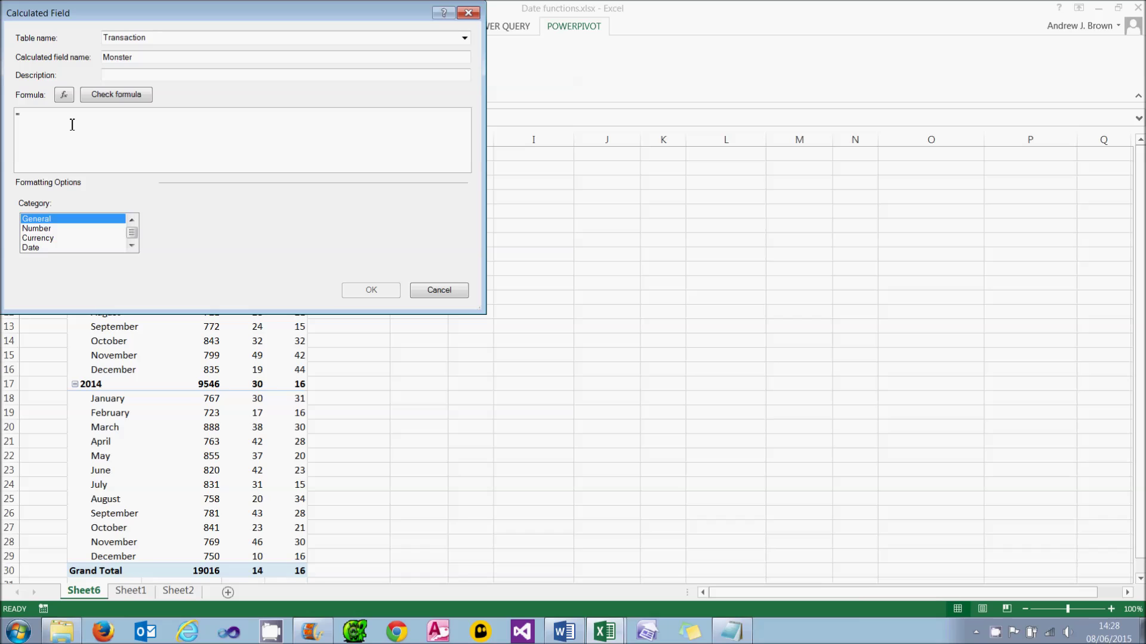
Step: Begin the Monster formula with a CALCULATE function that uses [Sum of Quantity] as its expression
text(=)
key(Caps_Lock)
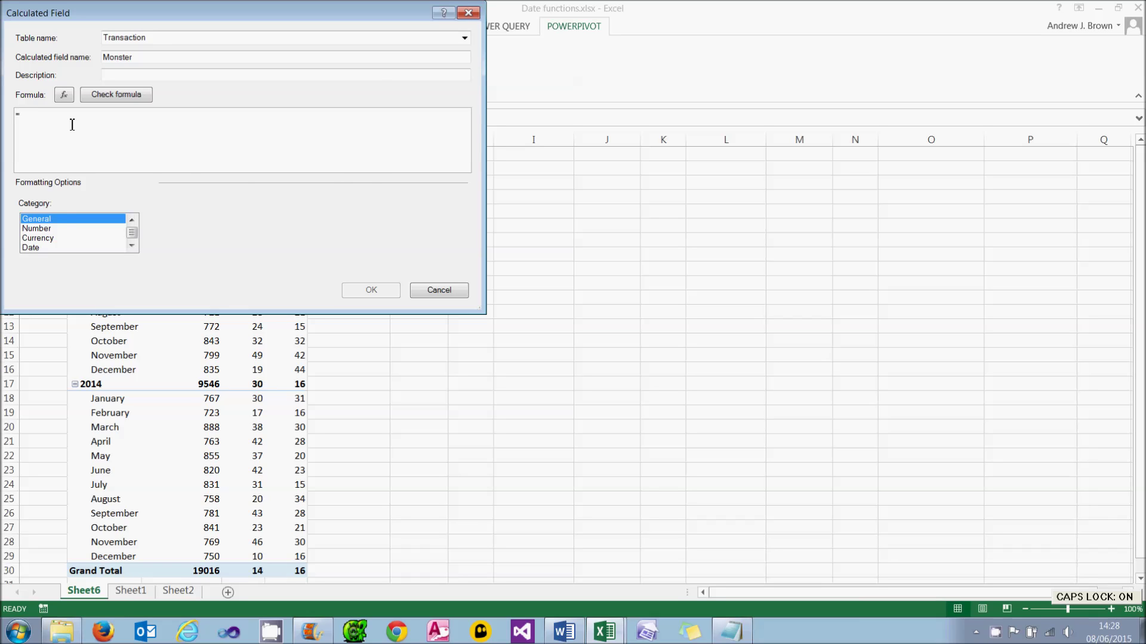
text(CA)
key(Tab)
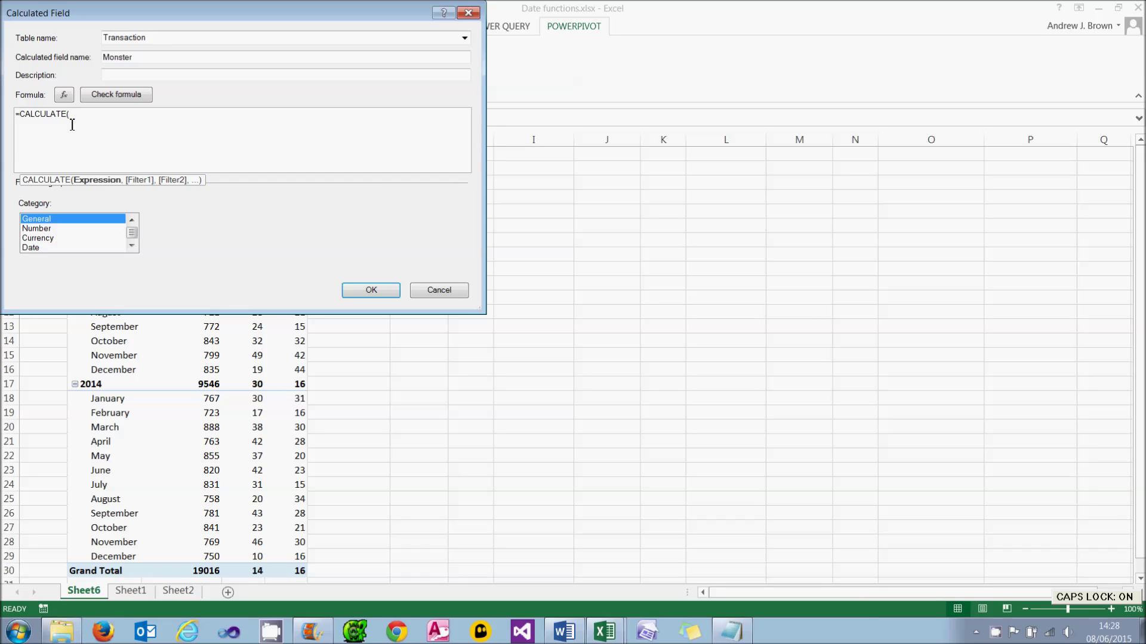
key(Return)
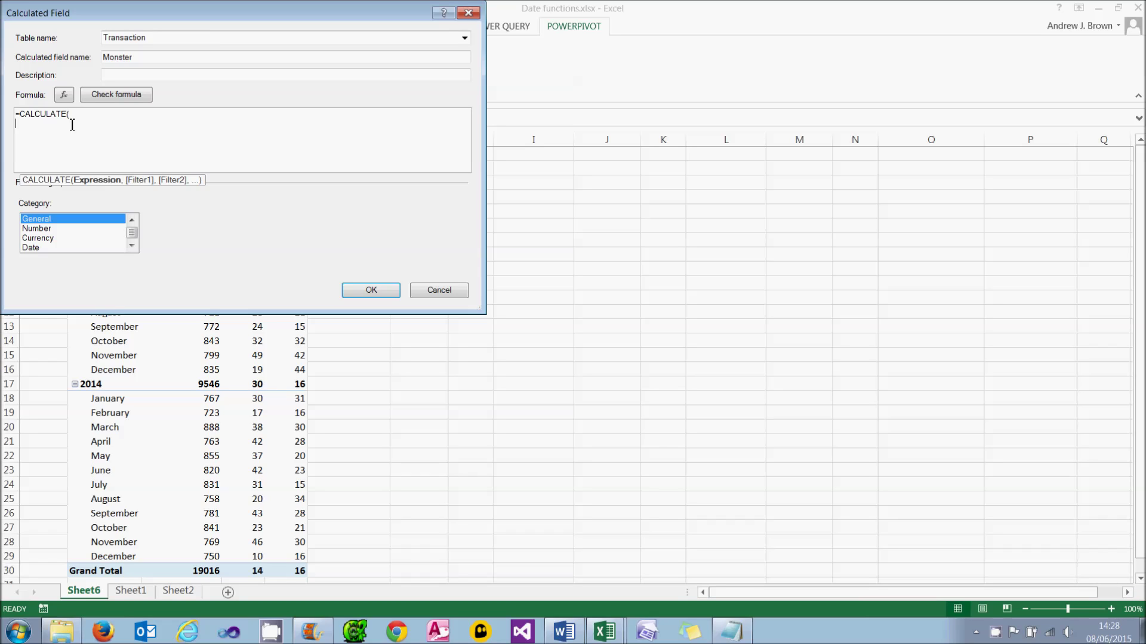
text([Su)
key(Tab)
text(,)
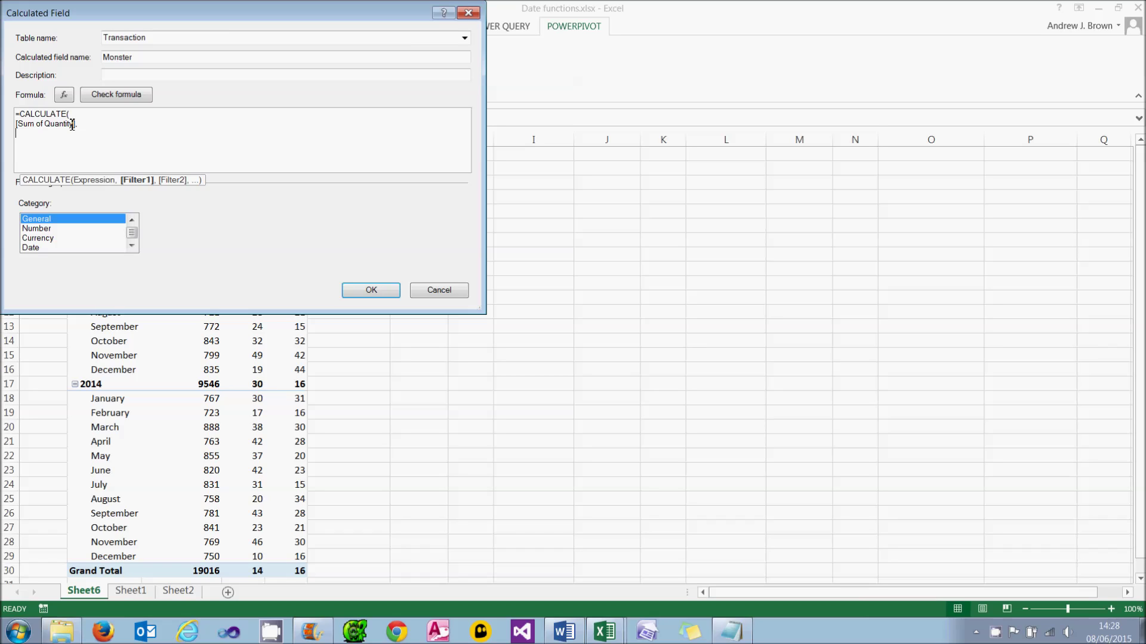
Step: Add a DATESBETWEEN filter on Calendar[Date] as the second argument of the CALCULATE formula
text(DATES)
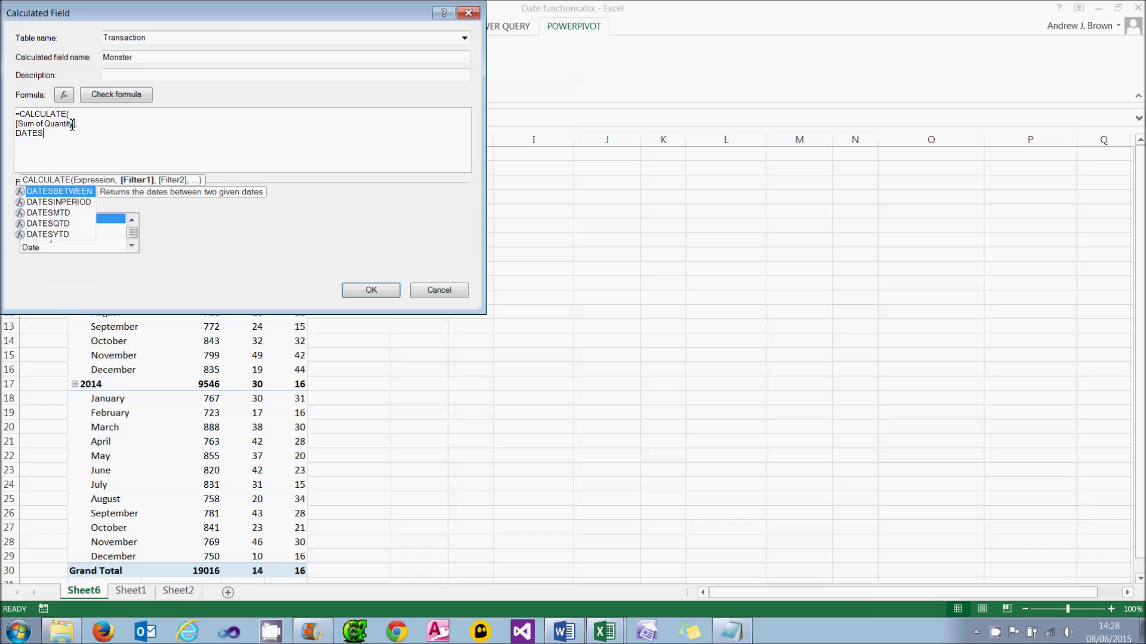
key(Tab)
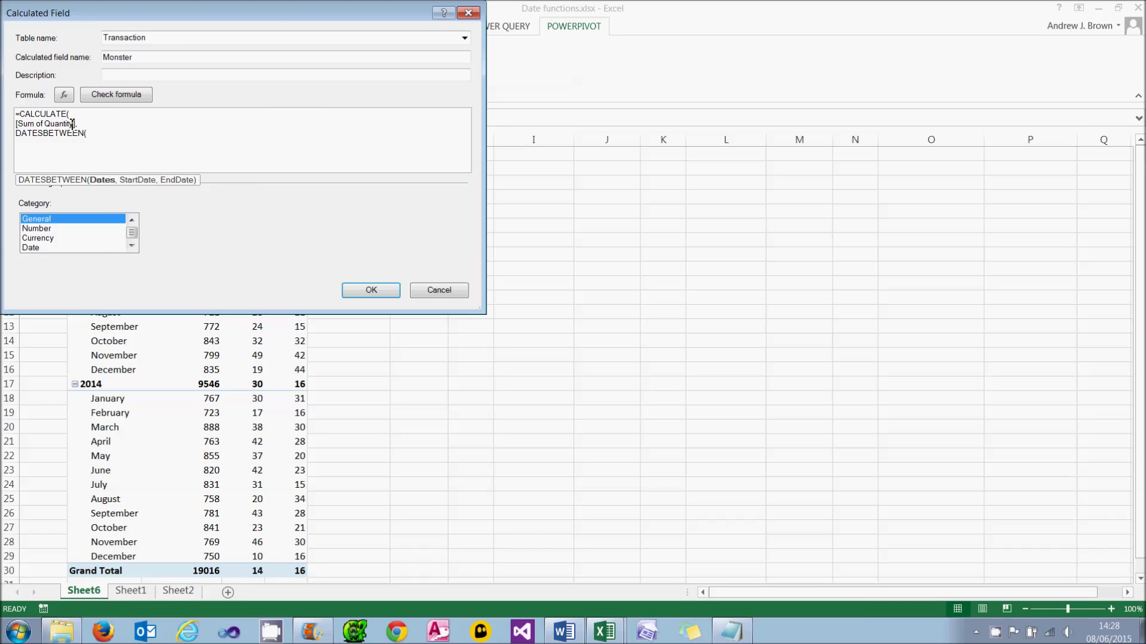
text(CA)
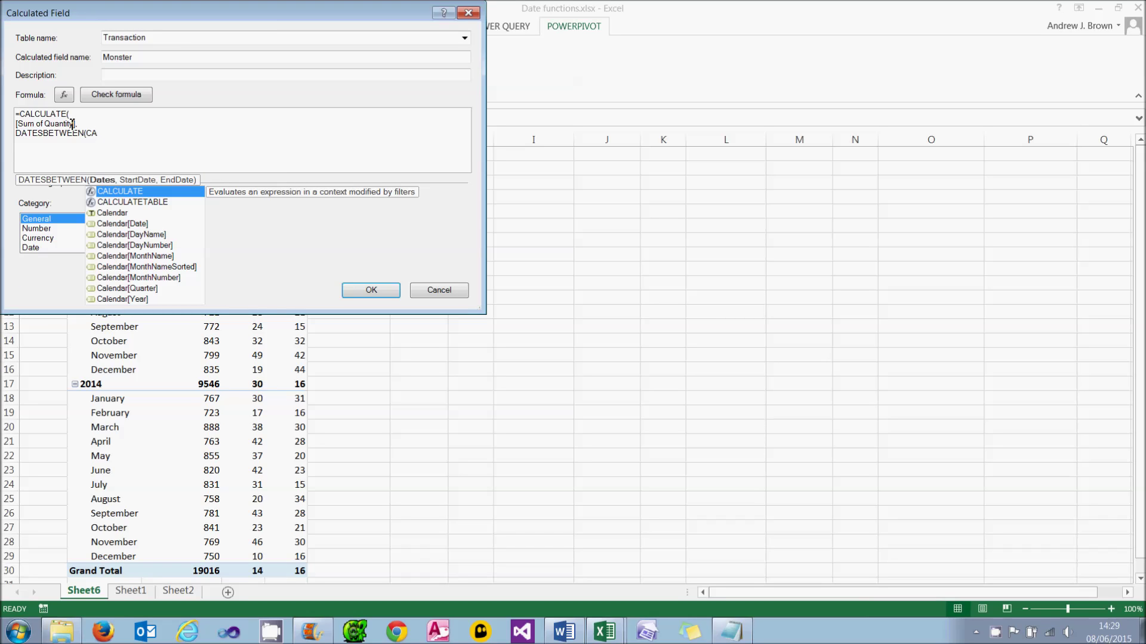
key(Down)
key(Down)
key(Down)
key(Tab)
text(,)
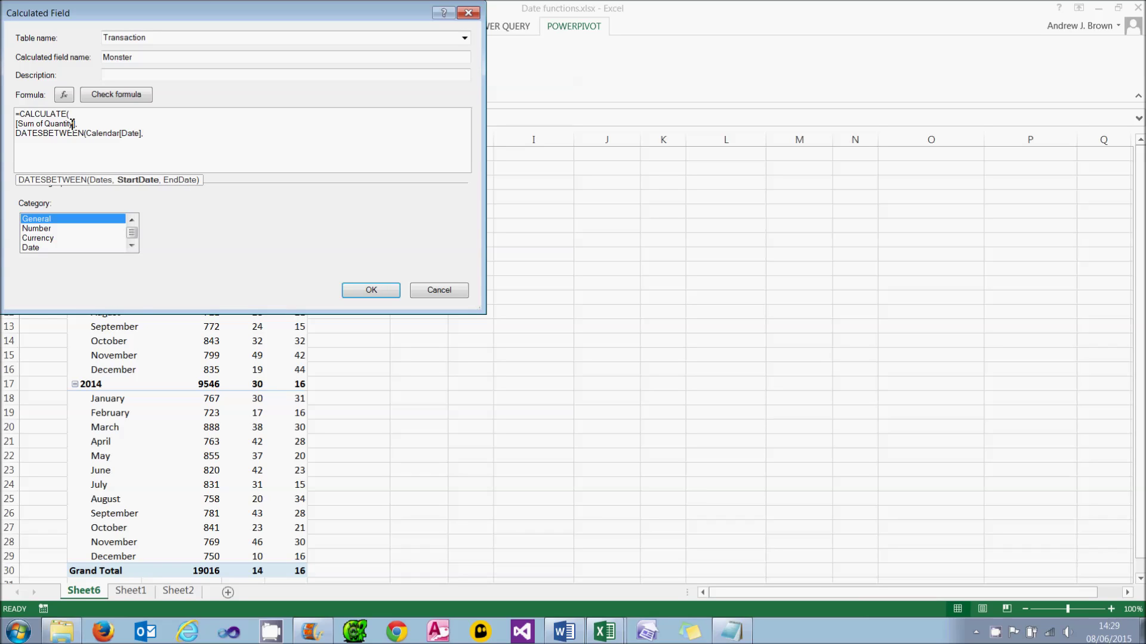
Step: Enter DATEADD with FIRSTDATE(Calendar[Date]) as its dates argument for the DATESBETWEEN start date
text(DATEADD)
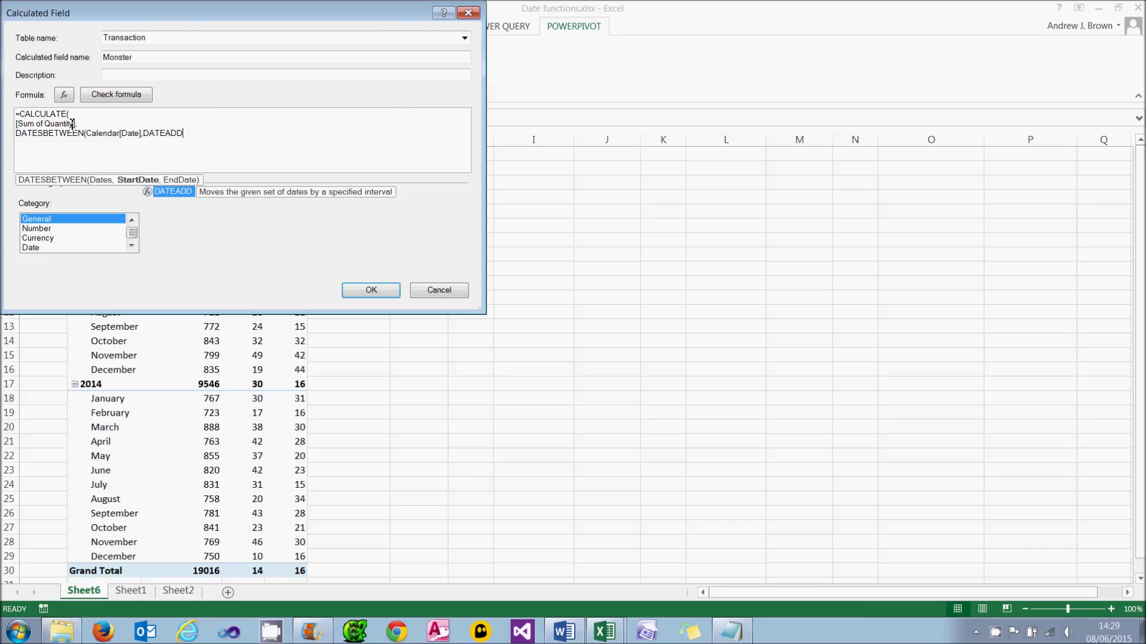
key(Tab)
text(FIRSTDATE)
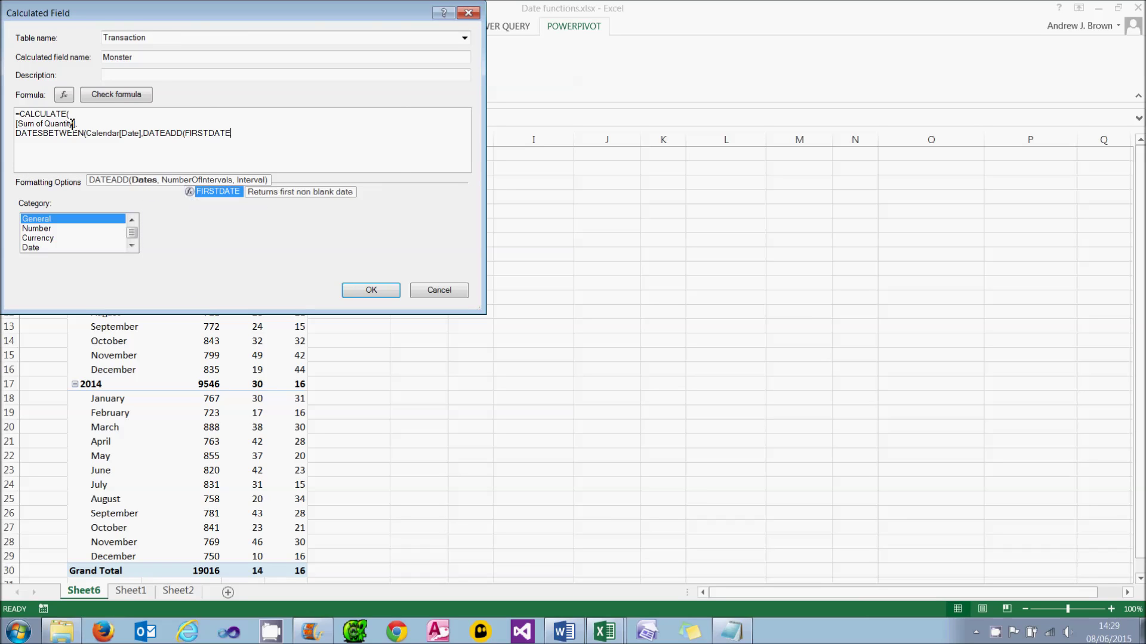
key(Tab)
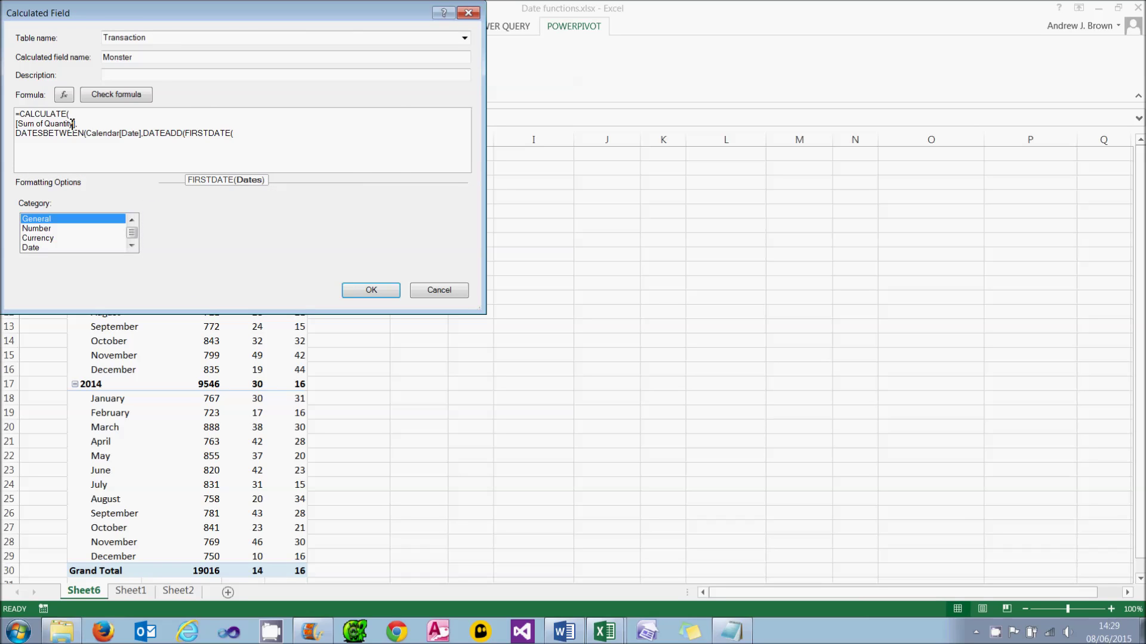
text(CA)
key(Down)
key(Down)
key(Down)
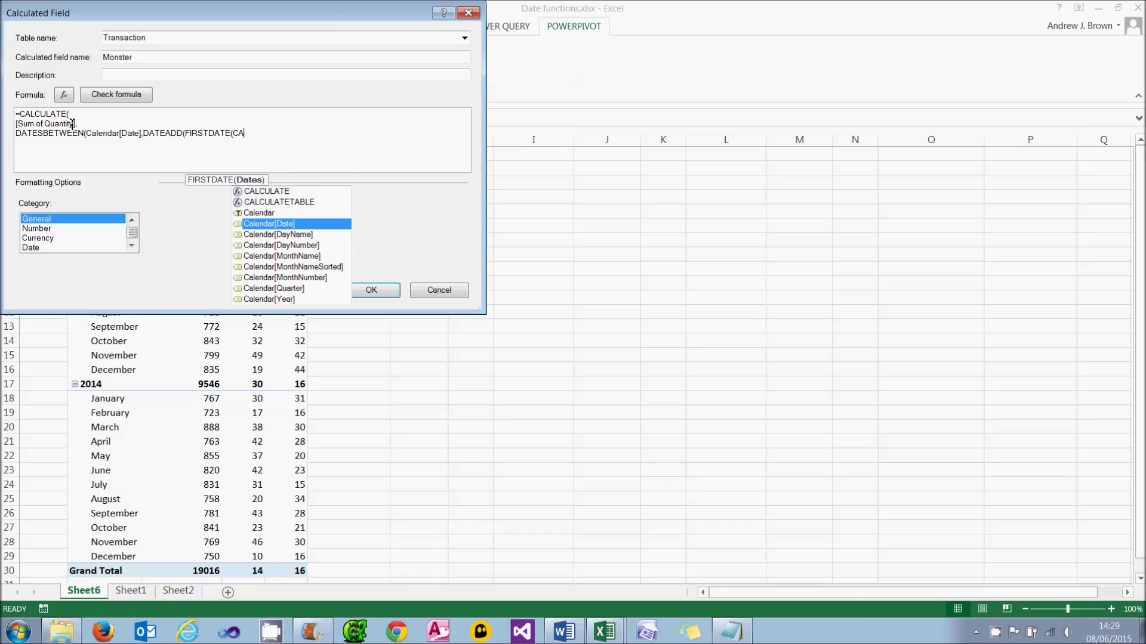
key(Tab)
text())
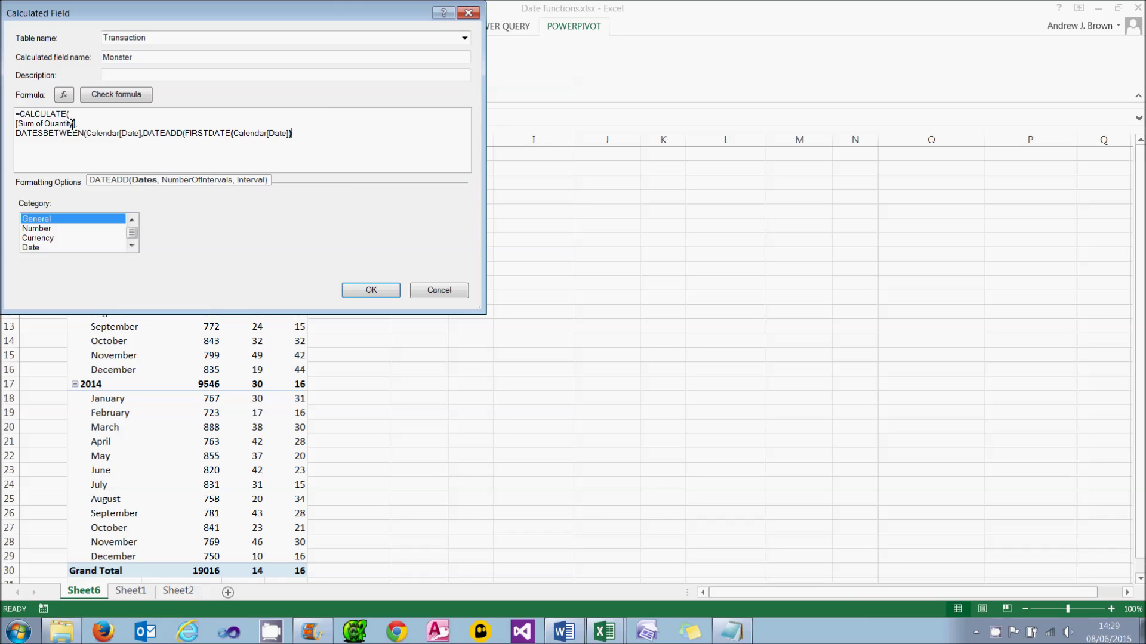
Step: Complete the start date's DATEADD with an offset of 1 and the interval Day
text(,1,DAY)
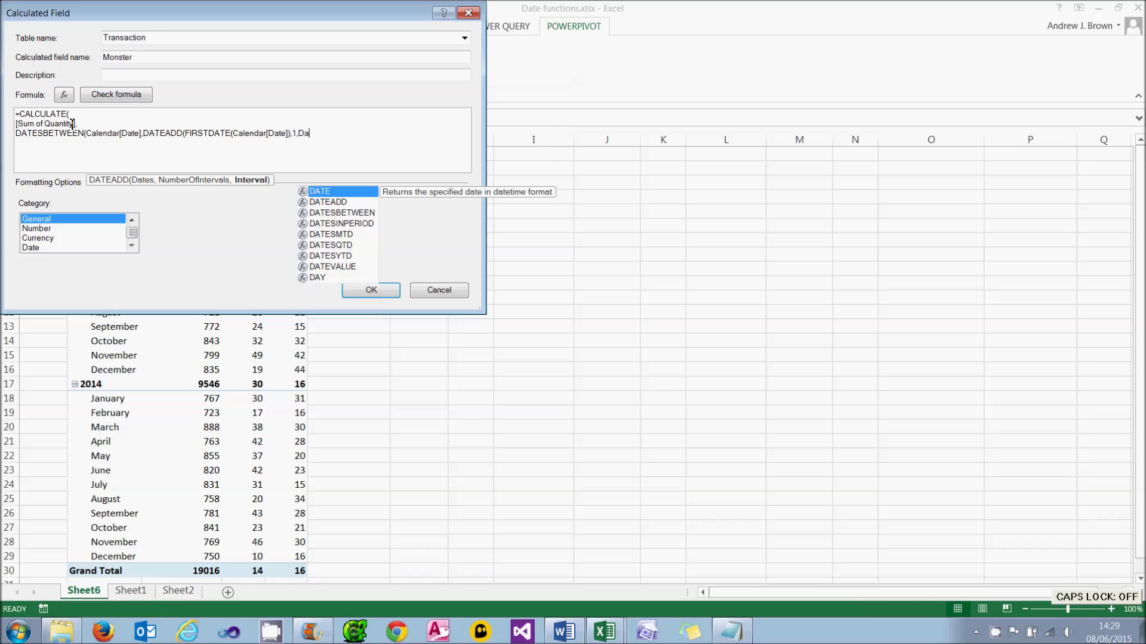
key(BackSpace)
key(BackSpace)
key(BackSpace)
text(Day))
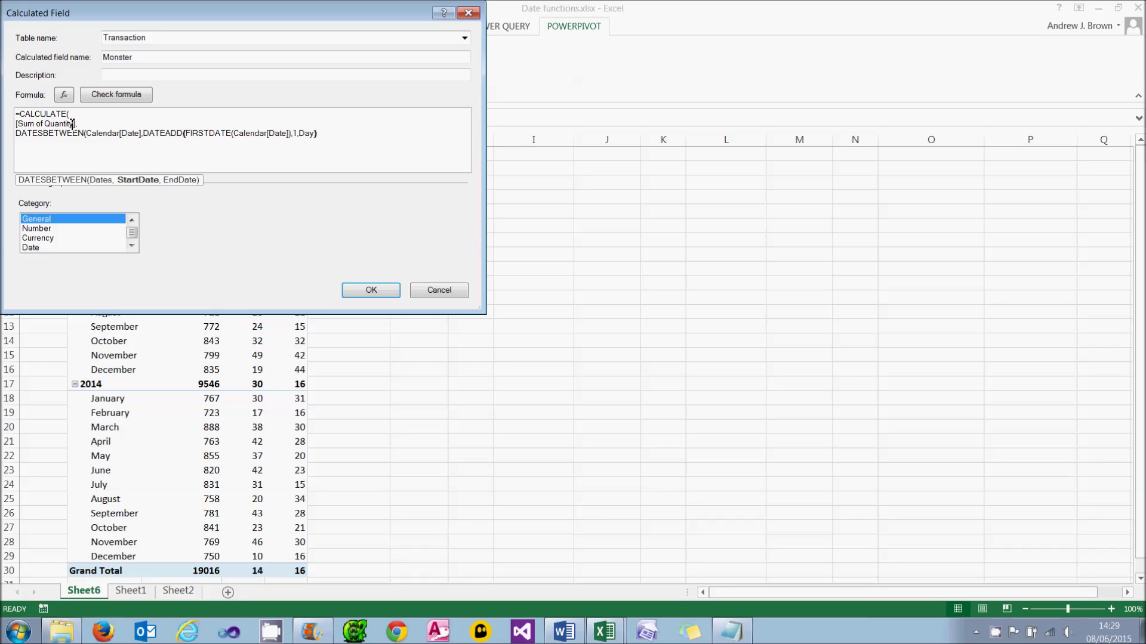
text(,)
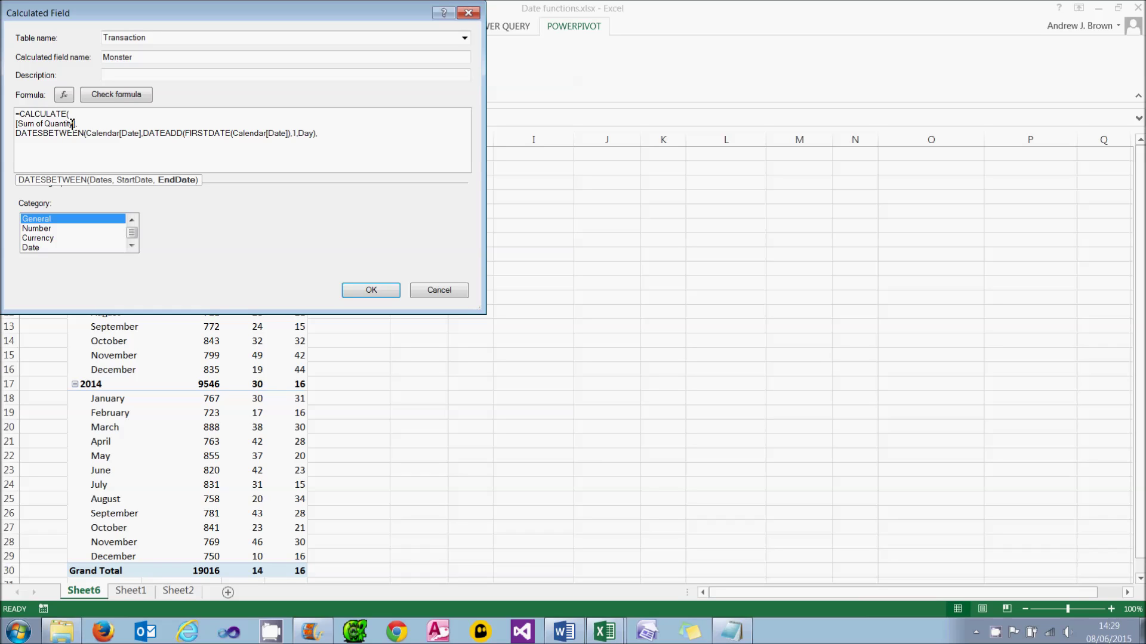
Step: Enter DATEADD with LASTDATE on Calendar[Date] for the DATESBETWEEN end date
key(Caps_Lock)
text(DATES)
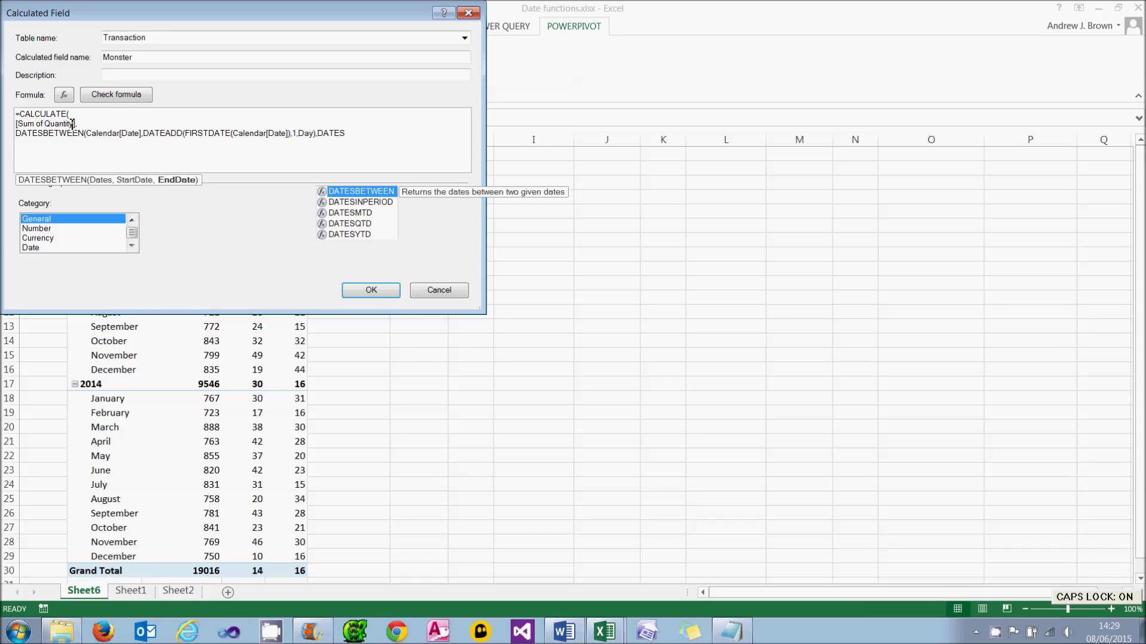
key(BackSpace)
text(ADD()
key(Caps_Lock)
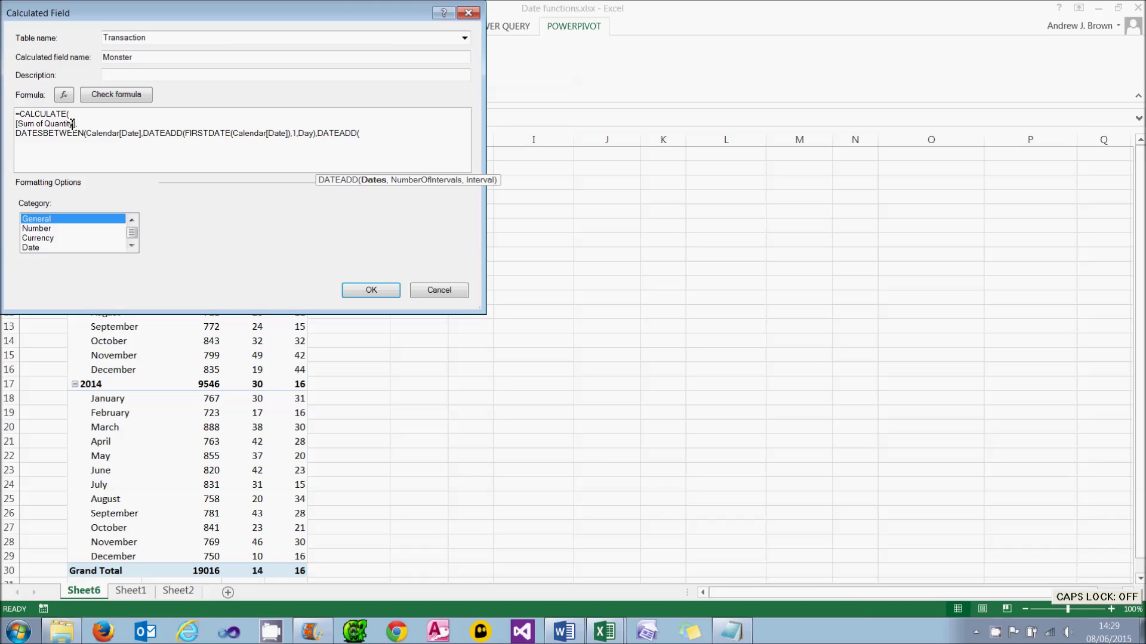
text(LASTDATE()
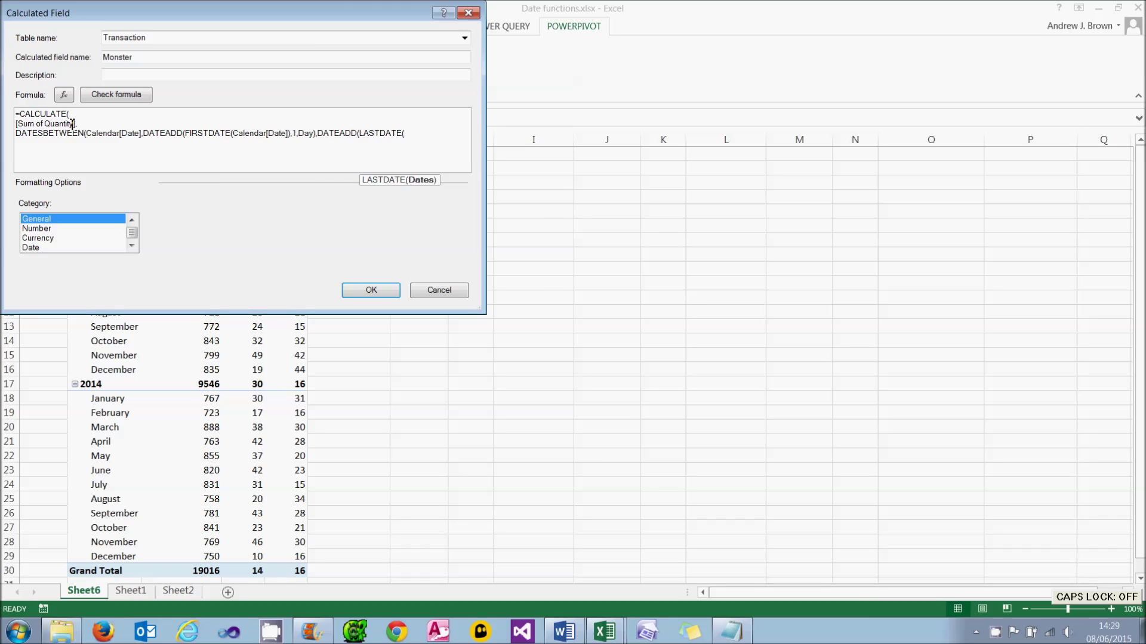
text(Ca)
key(Down)
key(Down)
key(Tab)
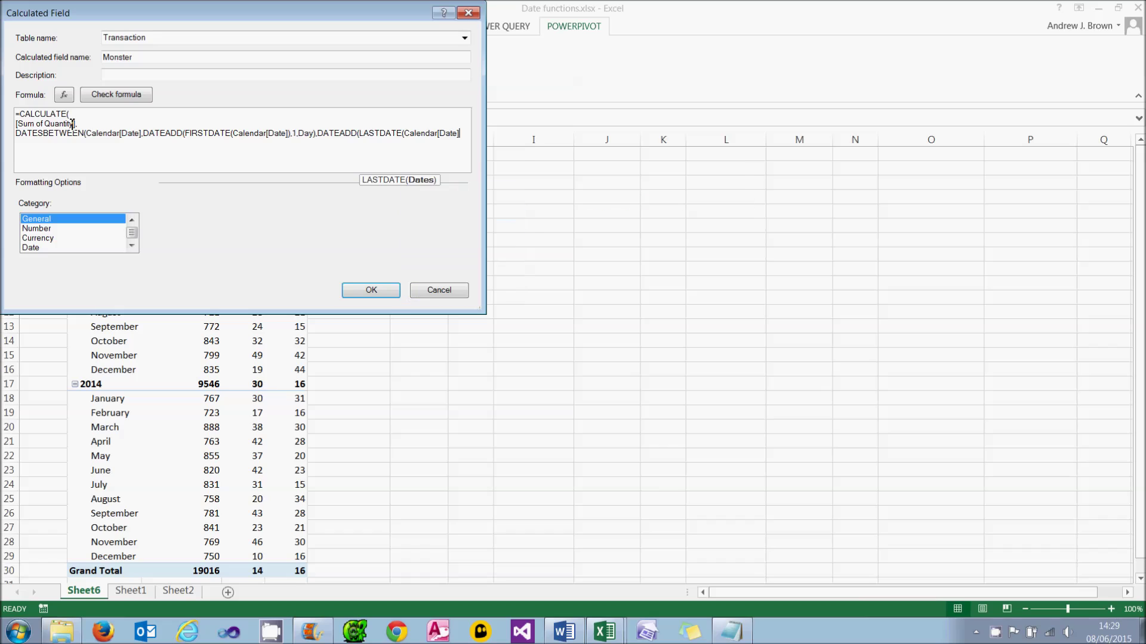
Step: Complete the end date's DATEADD with an offset of -1 and the interval Day, closing all brackets of the formula
text(),-1)
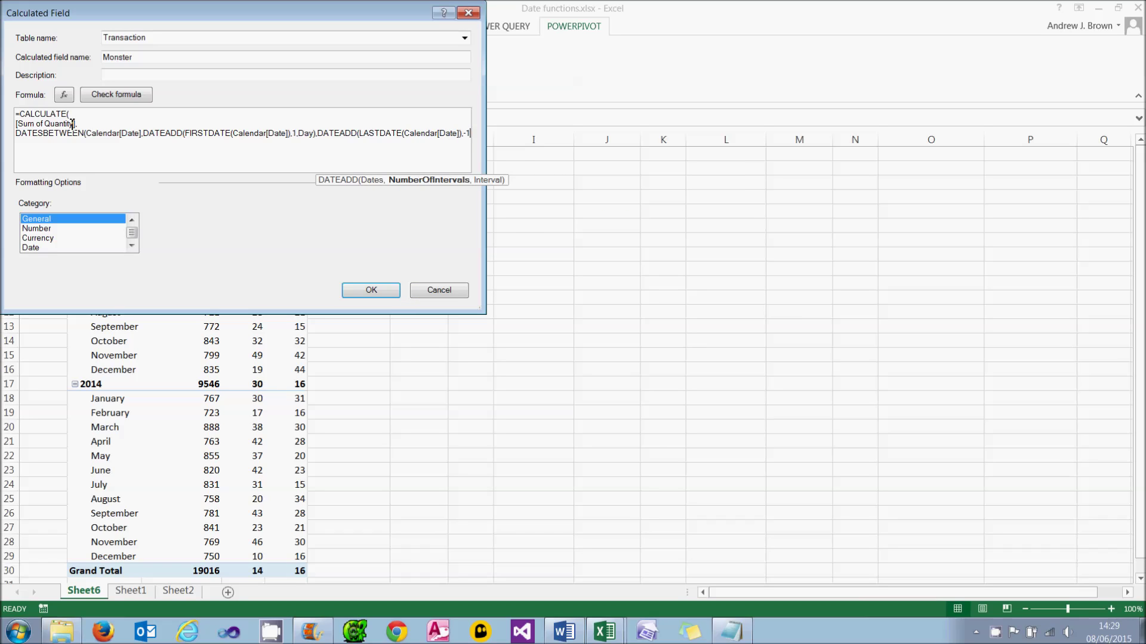
text(,Day)
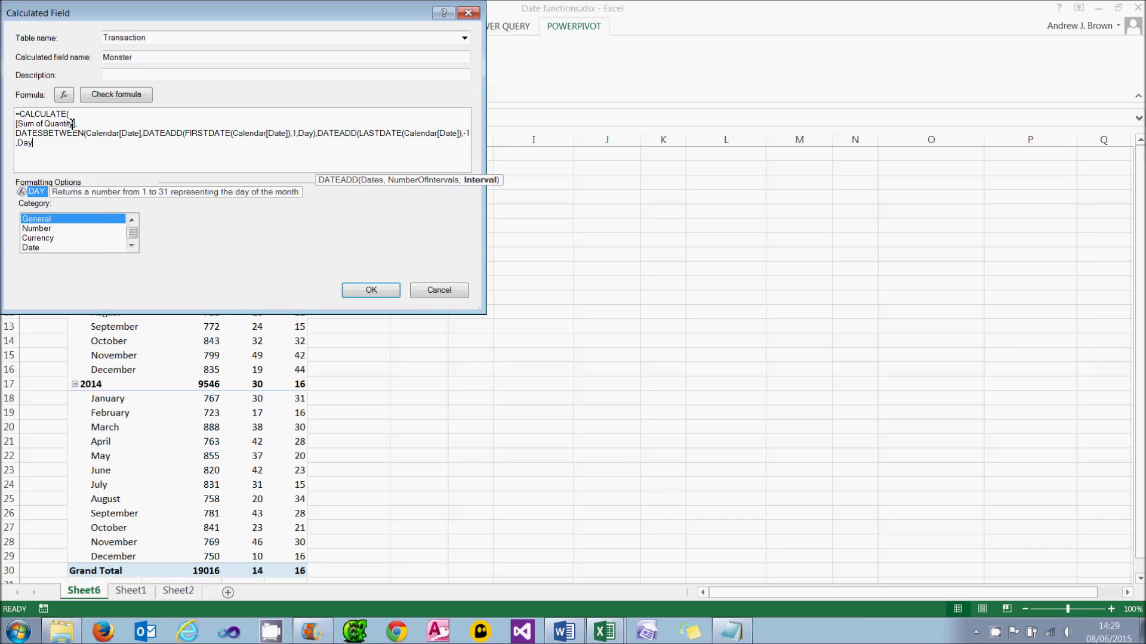
text())
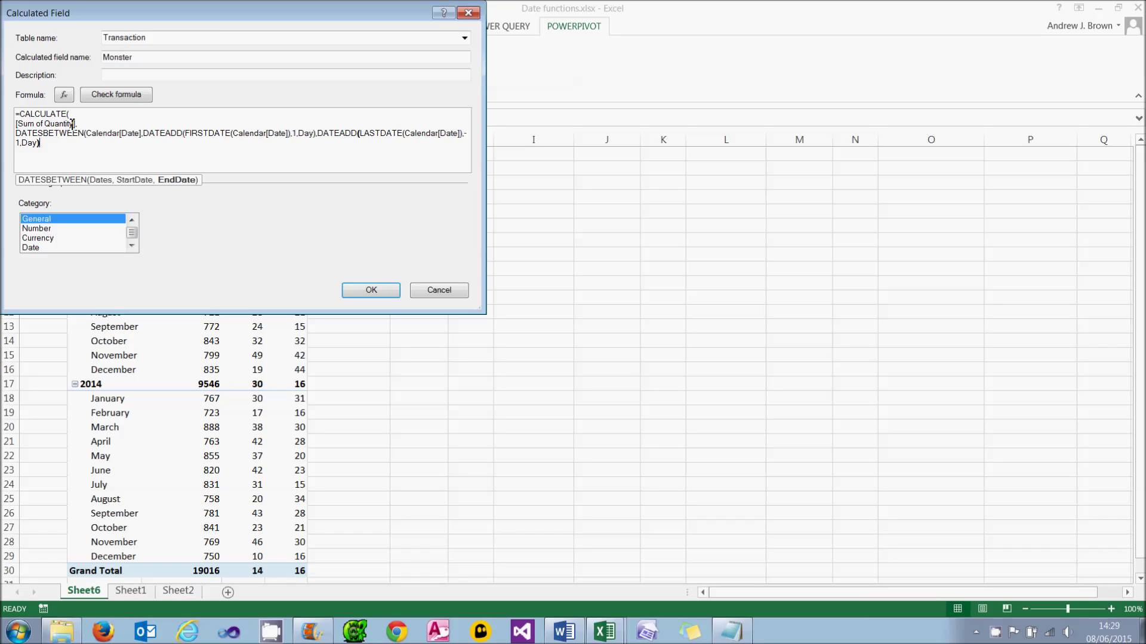
text()))
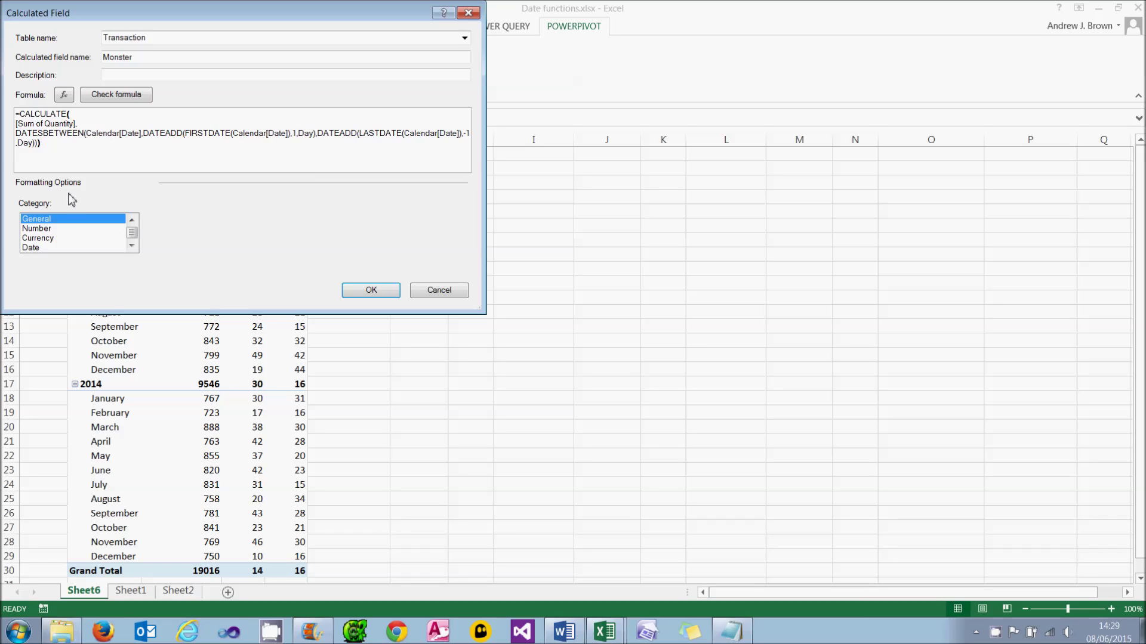
Step: Format Monster as a whole number with the 1000 separator, and save the field after checking its formula
click(58, 230)
click(302, 220)
click(302, 244)
click(221, 247)
click(132, 95)
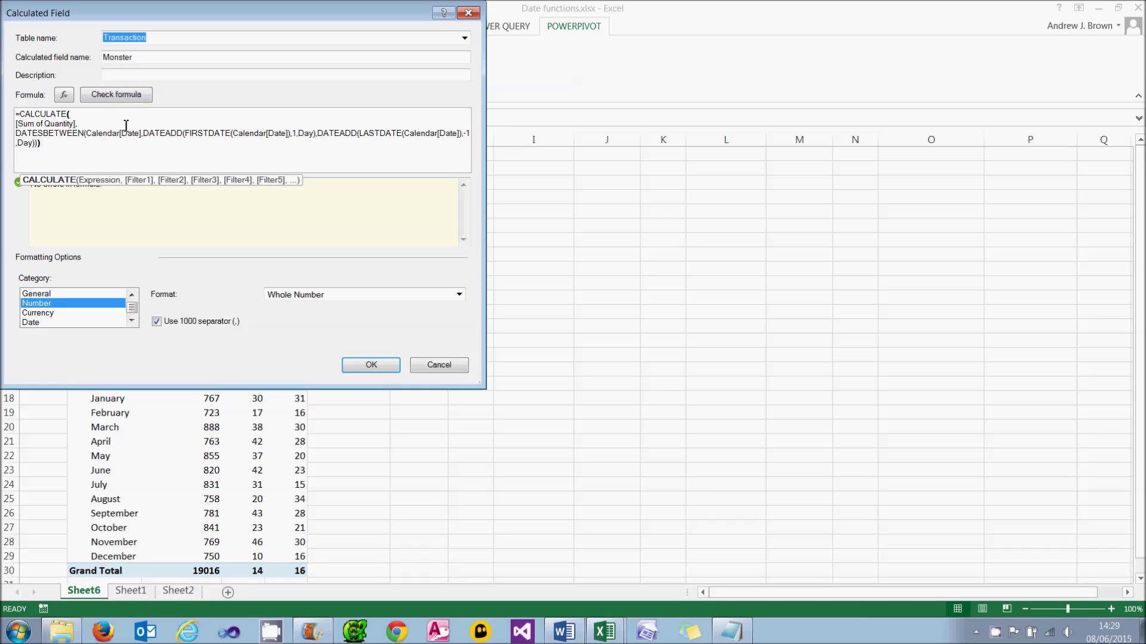
click(360, 367)
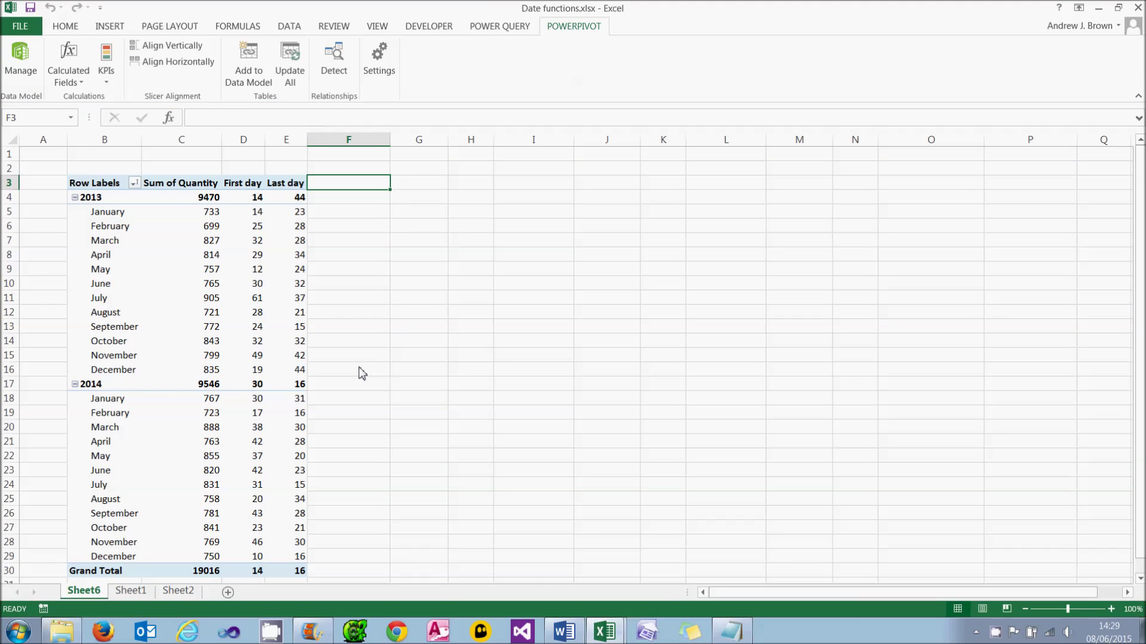
Step: Add the Monster field from the Transaction table to the PivotTable values
click(278, 299)
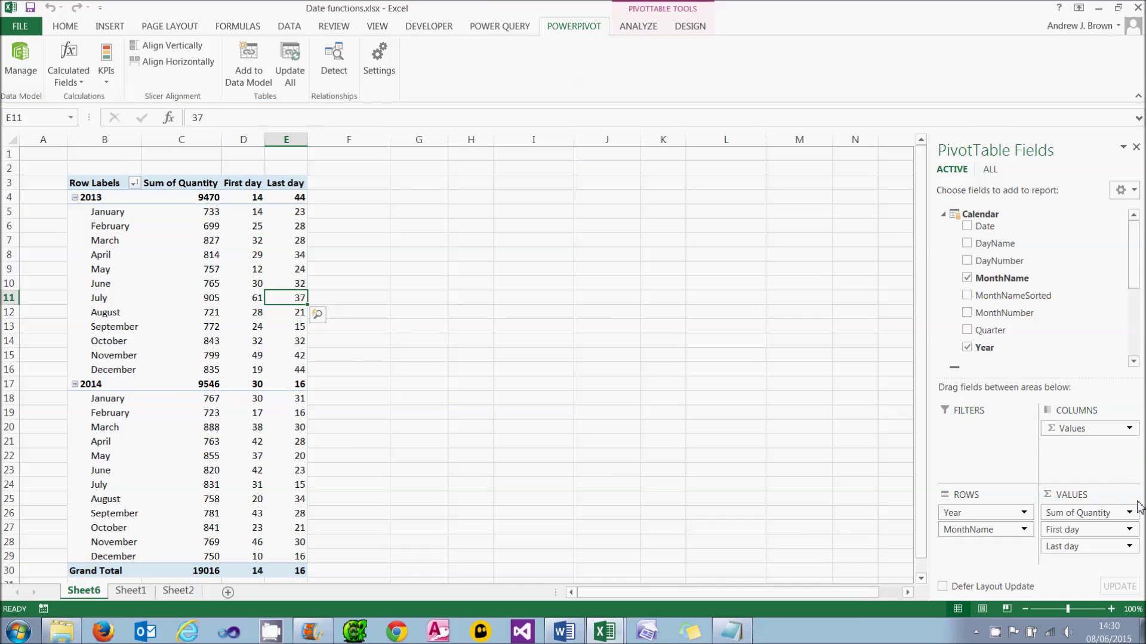
scroll(1134, 349, down, 5)
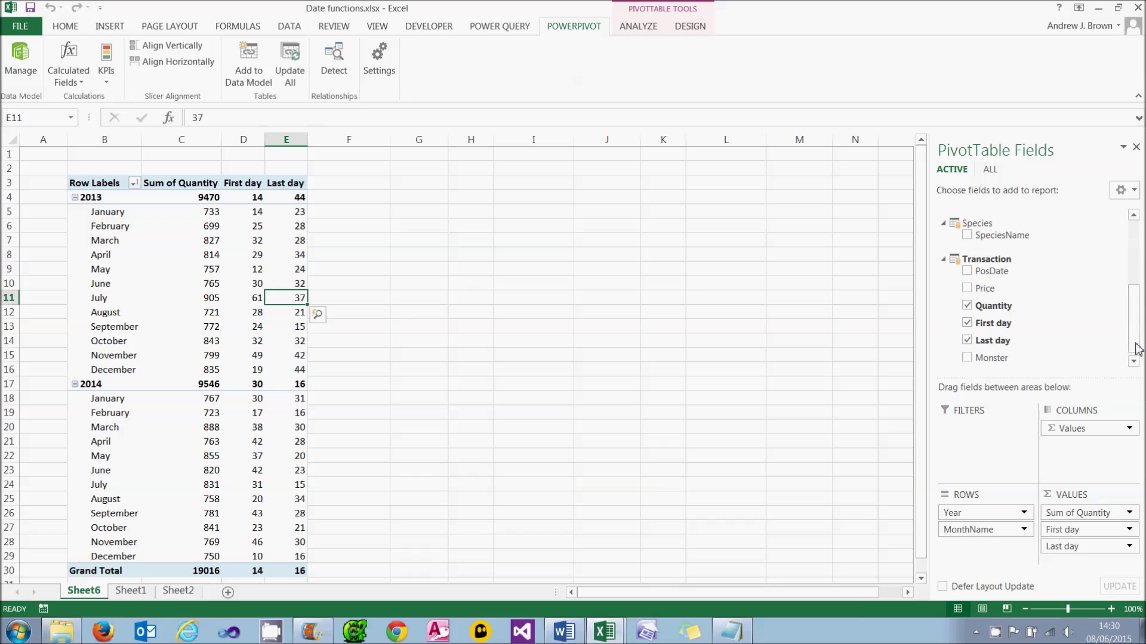
click(974, 360)
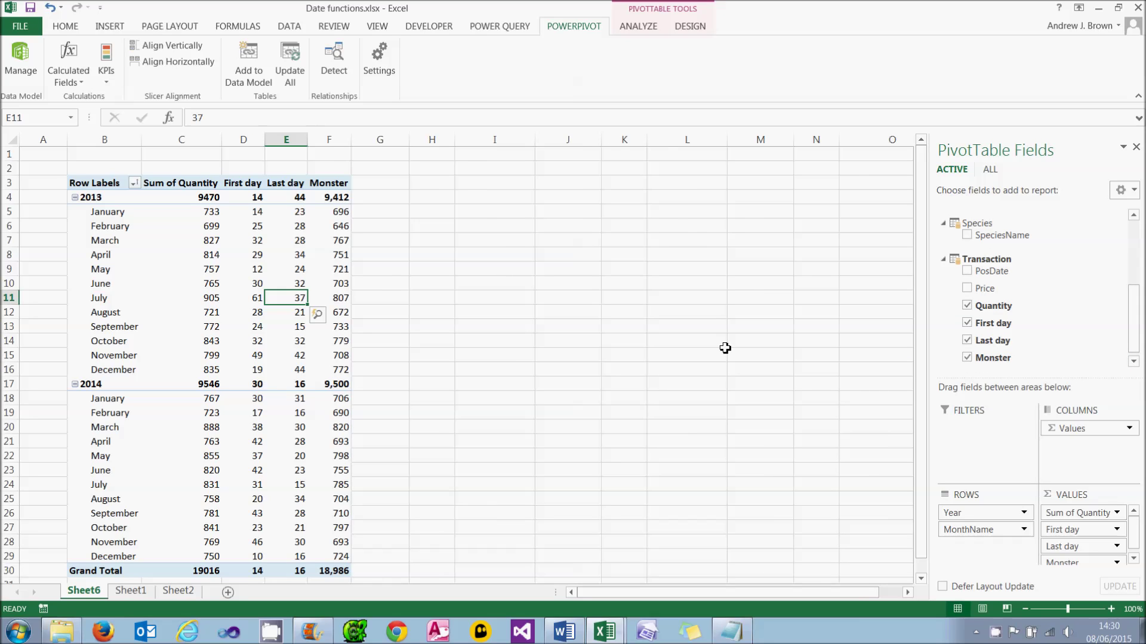
Step: Check the sum of First day, Last day and Monster for February 2013 against its Sum of Quantity
drag(255, 227, 331, 232)
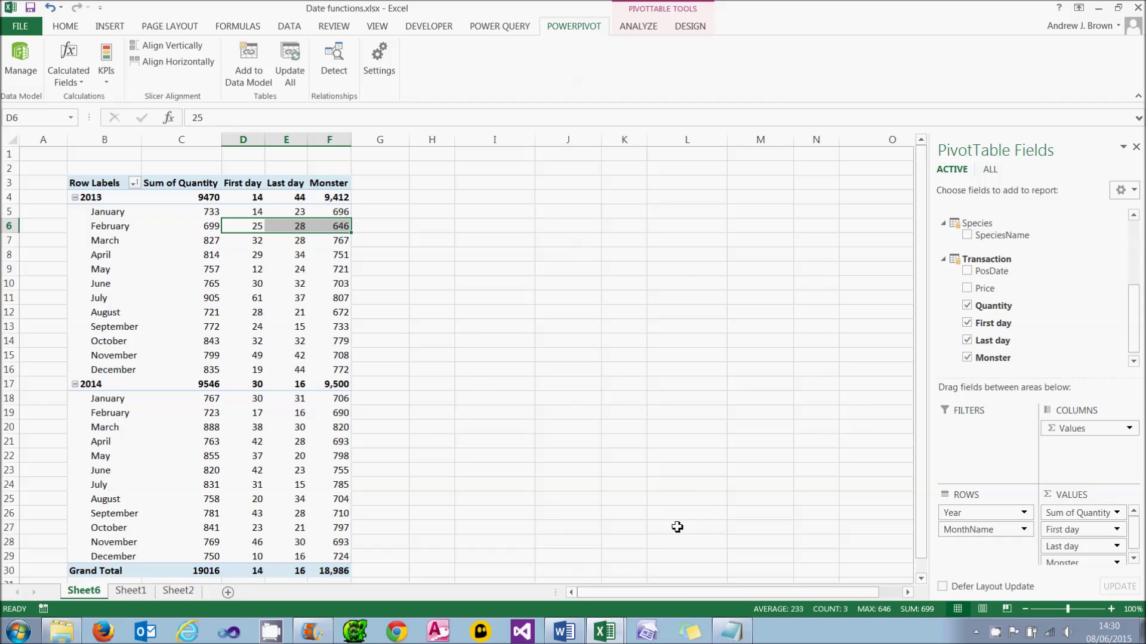
click(256, 226)
drag(255, 226, 340, 227)
click(340, 227)
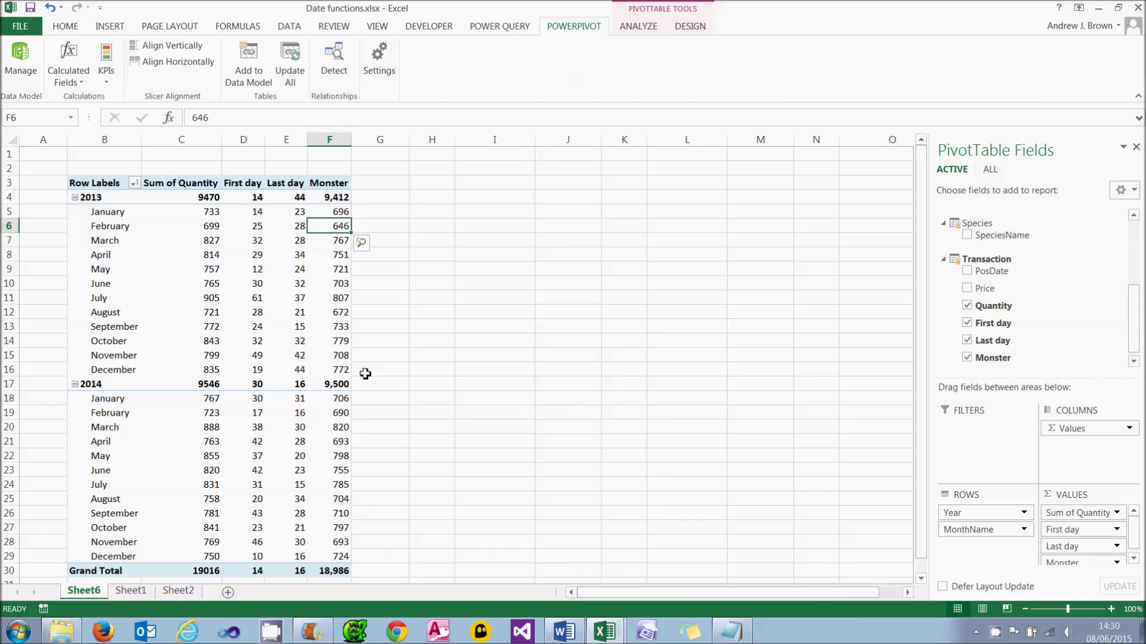